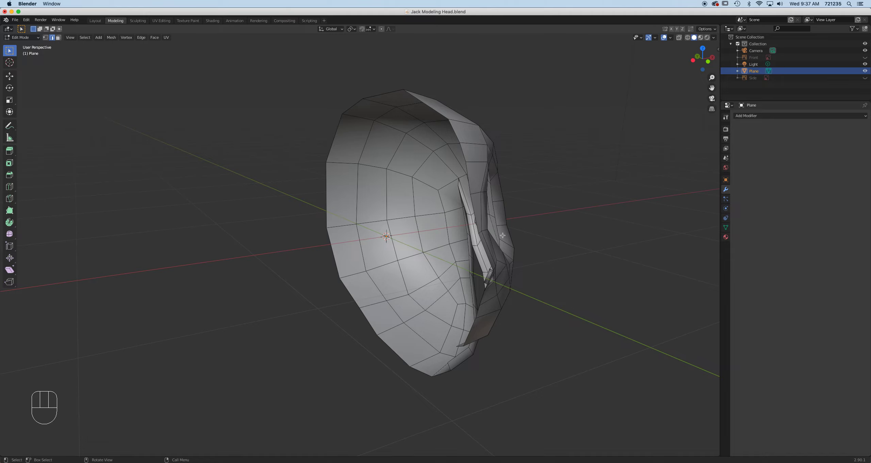
- Delete the face that closes off the inside of the nostril on the half-head mesh
{"action": "mouse_move", "coordinate": [533, 248]}
{"action": "middle_mouse_down", "text": "shift"}
{"action": "mouse_move", "coordinate": [517, 220]}
{"action": "mouse_move", "coordinate": [508, 223]}
{"action": "mouse_move", "coordinate": [539, 216]}
{"action": "mouse_move", "coordinate": [517, 220]}
{"action": "mouse_move", "coordinate": [531, 223]}
{"action": "mouse_move", "coordinate": [504, 218]}
{"action": "mouse_move", "coordinate": [497, 238]}
{"action": "mouse_move", "coordinate": [449, 221]}
{"action": "mouse_move", "coordinate": [452, 230]}
{"action": "mouse_move", "coordinate": [562, 247]}
{"action": "mouse_move", "coordinate": [549, 245]}
{"action": "middle_mouse_up", "text": "shift"}
{"action": "scroll", "coordinate": [494, 220], "scroll_direction": "up", "scroll_amount": 4}
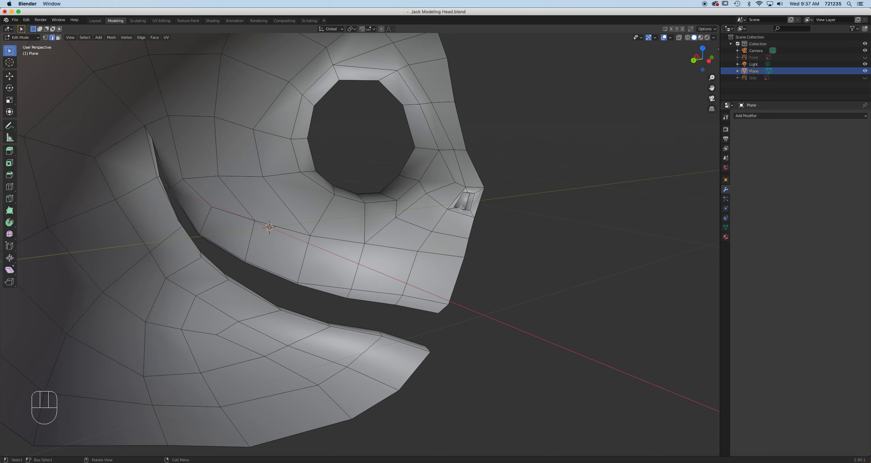
{"action": "key", "text": "3"}
{"action": "left_click", "coordinate": [467, 201]}
{"action": "scroll", "coordinate": [467, 201], "scroll_direction": "up", "scroll_amount": 2}
{"action": "middle_click_drag", "start_coordinate": [503, 205], "coordinate": [568, 239], "text": "shift"}
{"action": "key", "text": "x"}
{"action": "left_click", "coordinate": [497, 239]}
{"action": "scroll", "coordinate": [540, 237], "scroll_direction": "down", "scroll_amount": 6}
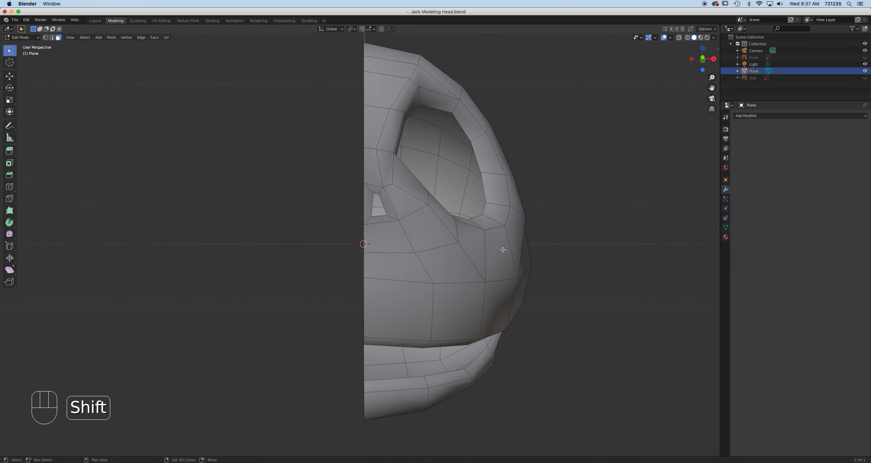
- Return to Object Mode and add a Mirror modifier on the X axis with Clipping enabled to the half head
{"action": "key", "text": "Tab"}
{"action": "scroll", "coordinate": [506, 249], "scroll_direction": "down", "scroll_amount": 3}
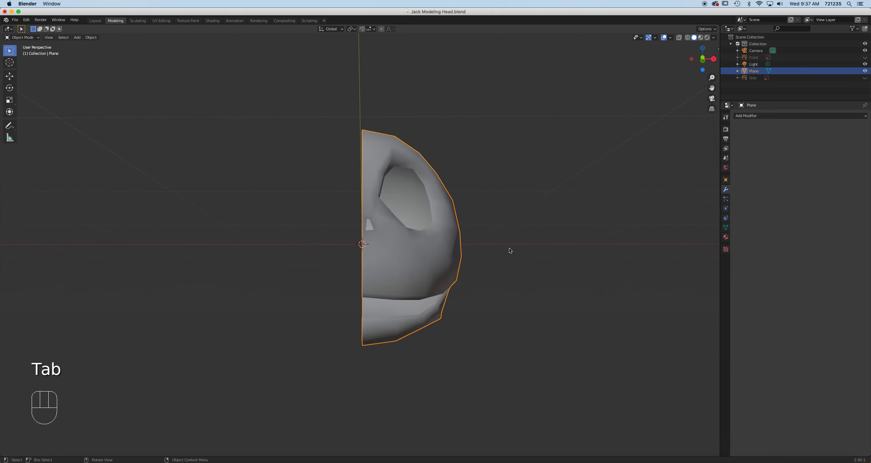
{"action": "mouse_move", "coordinate": [452, 252]}
{"action": "middle_mouse_down"}
{"action": "mouse_move", "coordinate": [463, 240]}
{"action": "mouse_move", "coordinate": [442, 250]}
{"action": "middle_mouse_up"}
{"action": "left_click", "coordinate": [768, 117]}
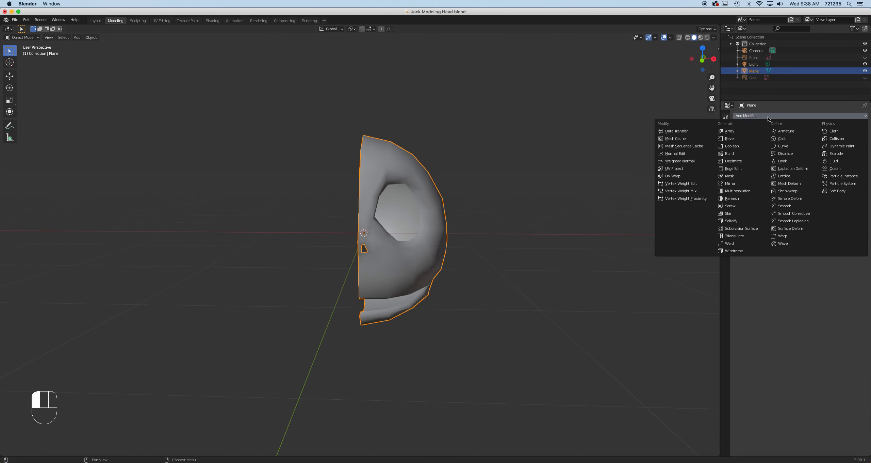
{"action": "left_click", "coordinate": [730, 183]}
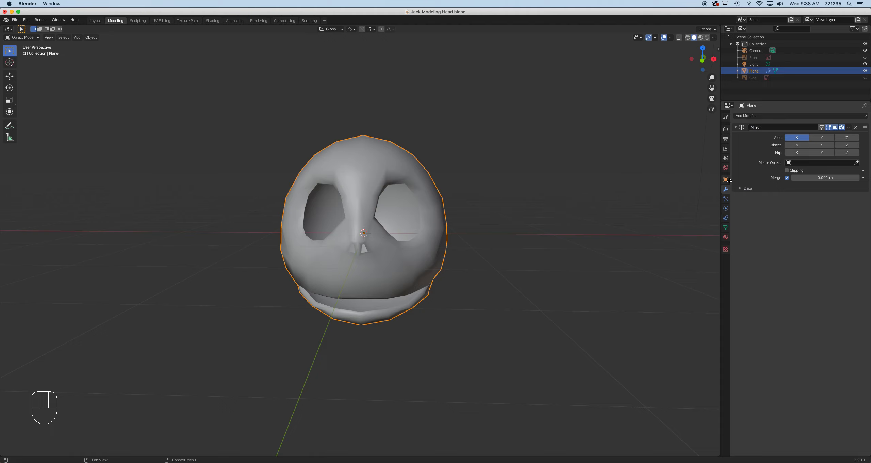
{"action": "left_click", "coordinate": [786, 170]}
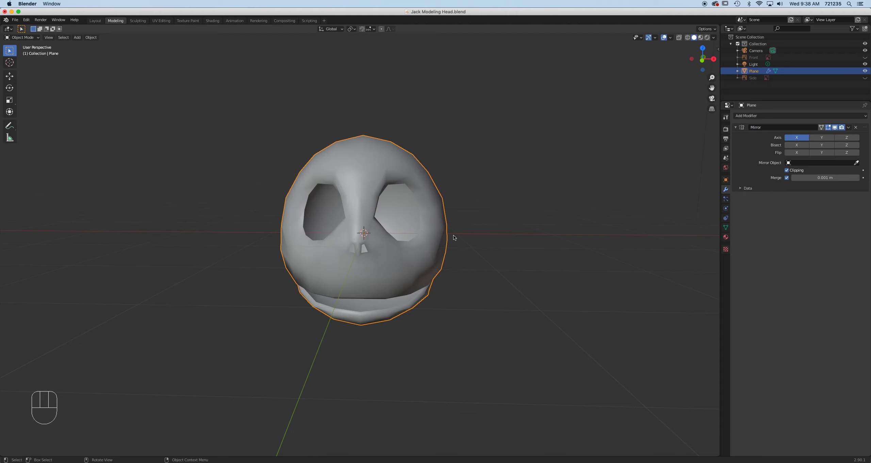
{"action": "scroll", "coordinate": [376, 227], "scroll_direction": "up", "scroll_amount": 5}
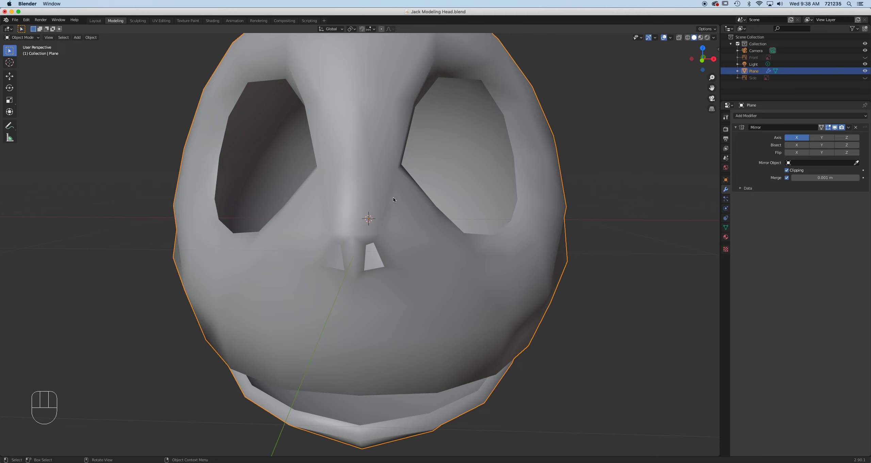
{"action": "scroll", "coordinate": [394, 198], "scroll_direction": "down", "scroll_amount": 3}
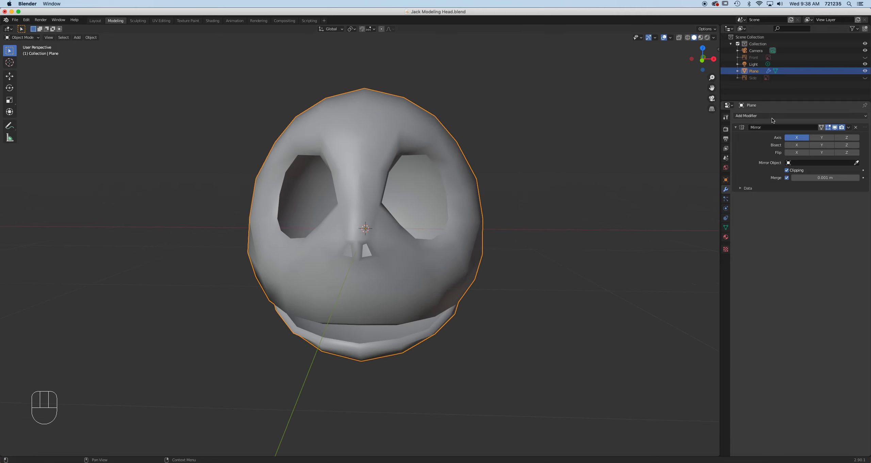
- Turn off the Mirror modifier's viewport display and add a Solidify modifier to the head
{"action": "left_click", "coordinate": [836, 127]}
{"action": "left_click", "coordinate": [752, 116]}
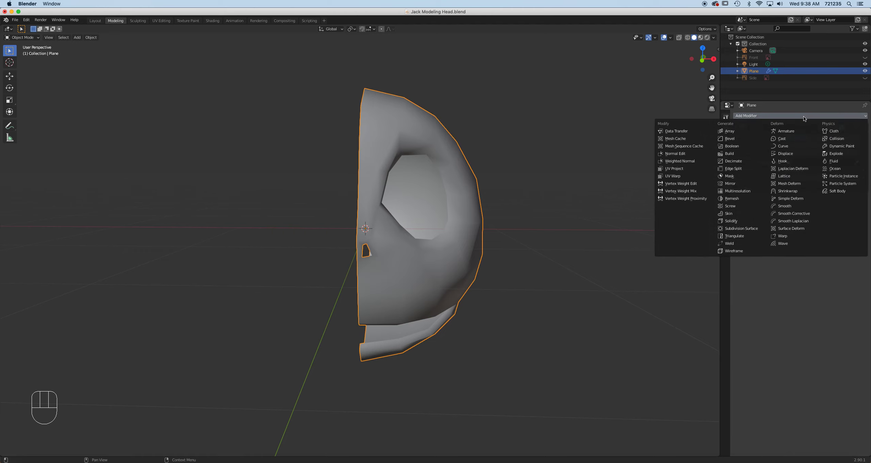
{"action": "left_click", "coordinate": [731, 221]}
{"action": "middle_click_drag", "start_coordinate": [585, 221], "coordinate": [492, 226]}
{"action": "scroll", "coordinate": [491, 226], "scroll_direction": "up", "scroll_amount": 5}
{"action": "middle_click_drag", "start_coordinate": [527, 248], "coordinate": [510, 242], "text": "shift"}
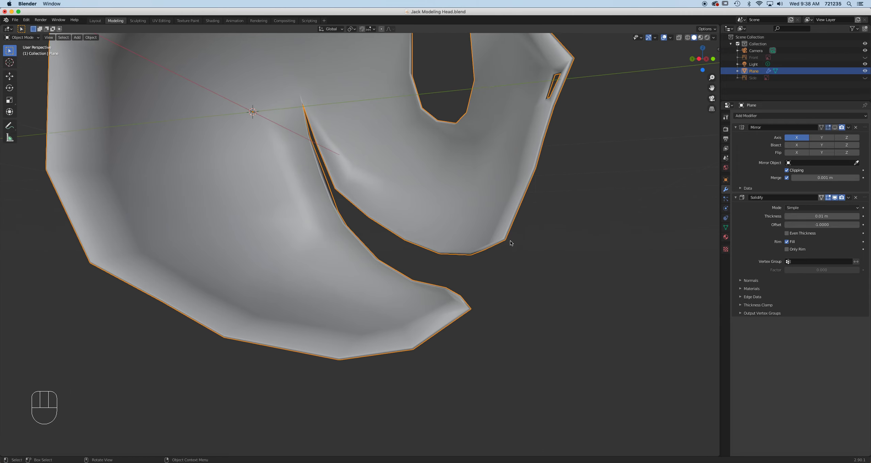
{"action": "scroll", "coordinate": [510, 242], "scroll_direction": "up", "scroll_amount": 3}
{"action": "middle_click_drag", "start_coordinate": [545, 264], "coordinate": [498, 203], "text": "shift"}
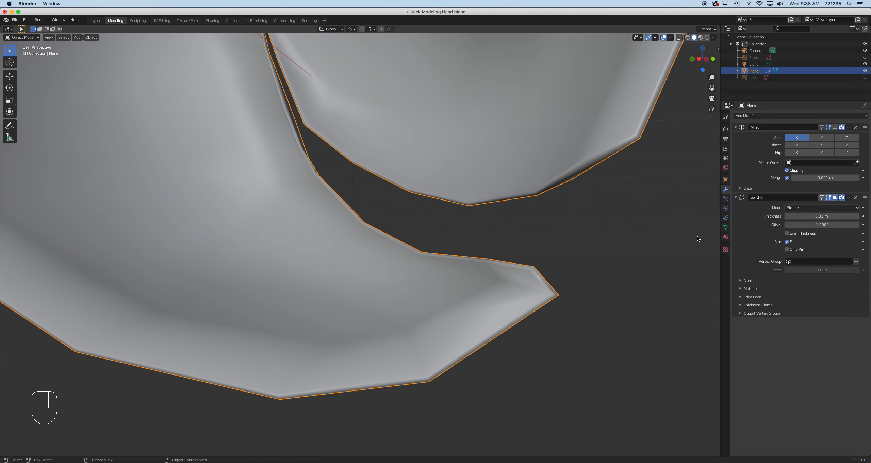
- Enable Even Thickness on the Solidify modifier and set its thickness to 0.02 m
{"action": "left_click", "coordinate": [787, 234]}
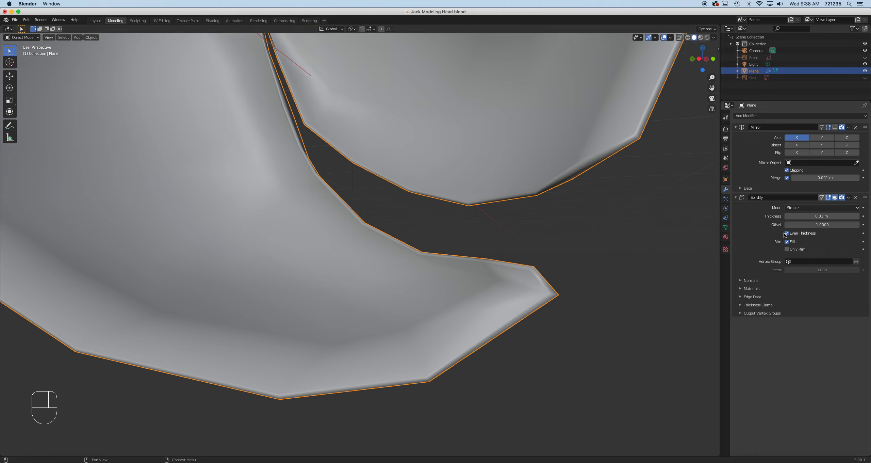
{"action": "left_click", "coordinate": [857, 217]}
{"action": "mouse_move", "coordinate": [534, 252]}
{"action": "middle_mouse_down"}
{"action": "mouse_move", "coordinate": [564, 241]}
{"action": "mouse_move", "coordinate": [537, 250]}
{"action": "middle_mouse_up"}
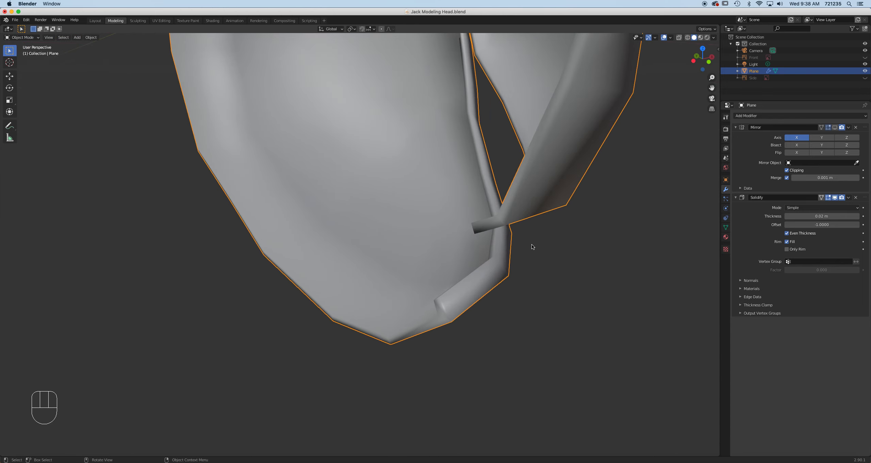
{"action": "middle_click_drag", "start_coordinate": [501, 228], "coordinate": [518, 227]}
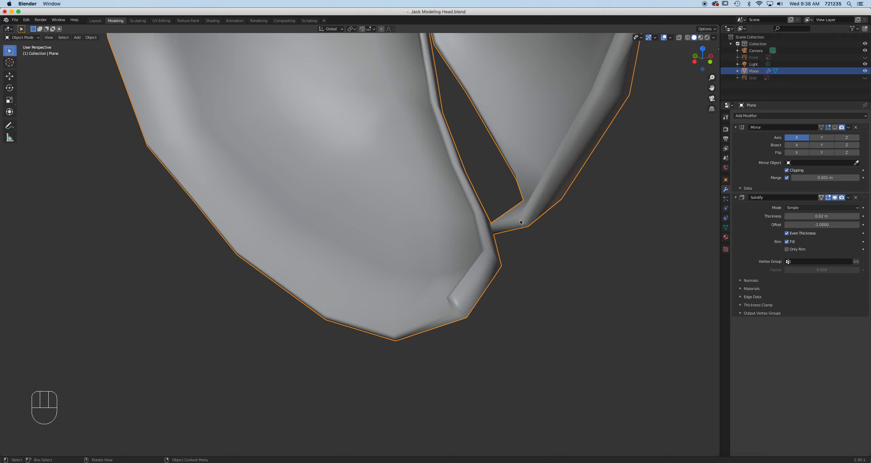
{"action": "middle_click_drag", "start_coordinate": [524, 223], "coordinate": [463, 167]}
- Examine the thickened edges around the mouth, nostril and eye socket in Edit Mode
{"action": "key", "text": "Tab"}
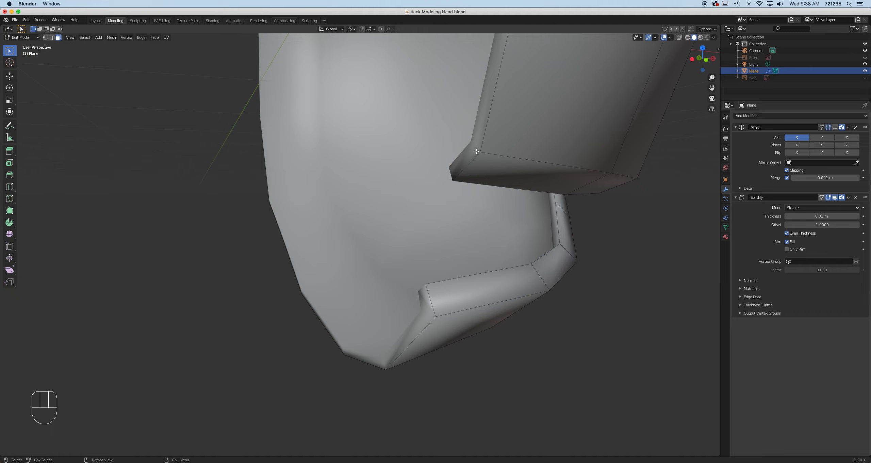
{"action": "left_click", "coordinate": [849, 197]}
{"action": "scroll", "coordinate": [510, 223], "scroll_direction": "down", "scroll_amount": 5}
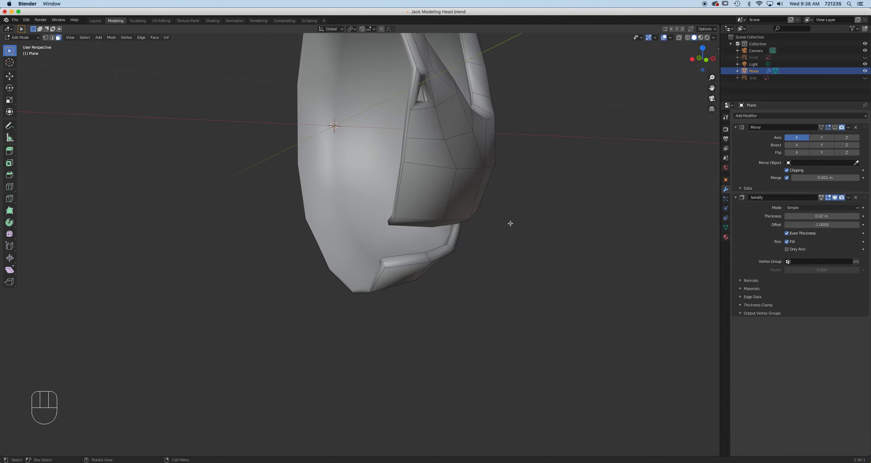
{"action": "middle_click_drag", "start_coordinate": [473, 210], "coordinate": [429, 216]}
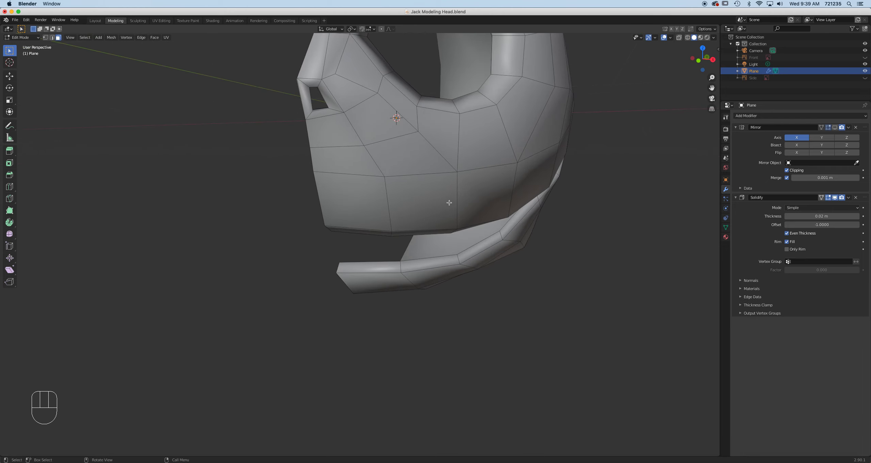
{"action": "middle_click_drag", "start_coordinate": [454, 196], "coordinate": [477, 313], "text": "shift"}
{"action": "scroll", "coordinate": [321, 248], "scroll_direction": "up", "scroll_amount": 7}
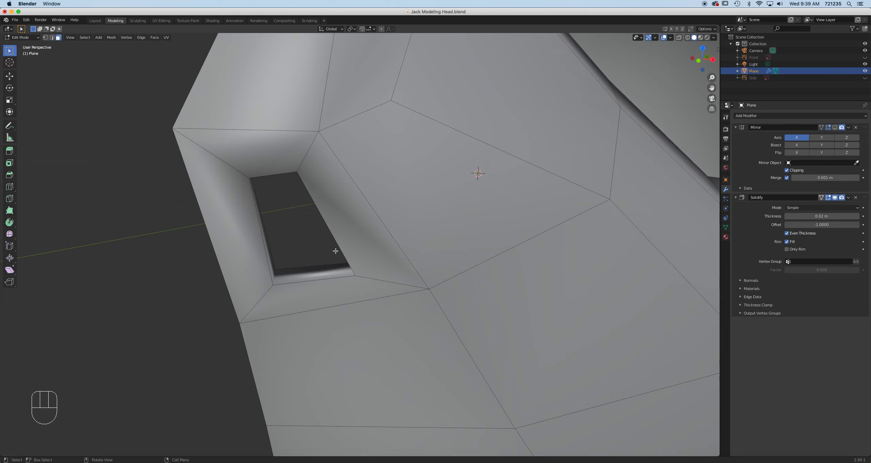
{"action": "middle_click_drag", "start_coordinate": [329, 270], "coordinate": [576, 227]}
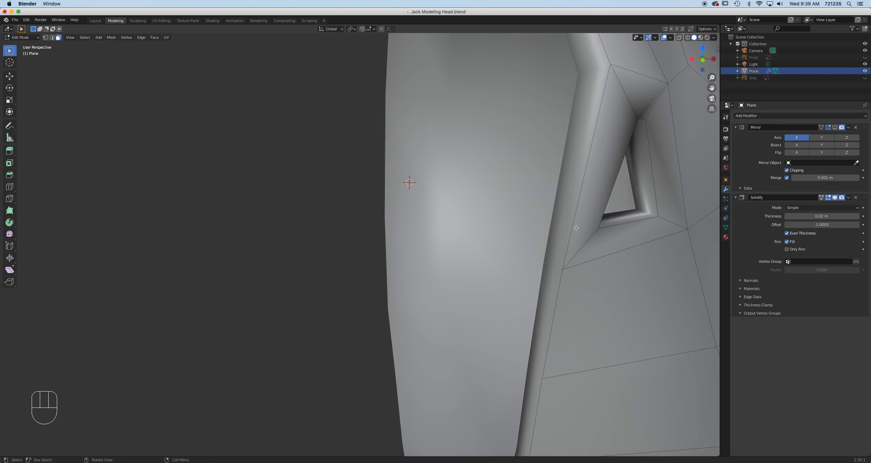
{"action": "scroll", "coordinate": [620, 210], "scroll_direction": "down", "scroll_amount": 8}
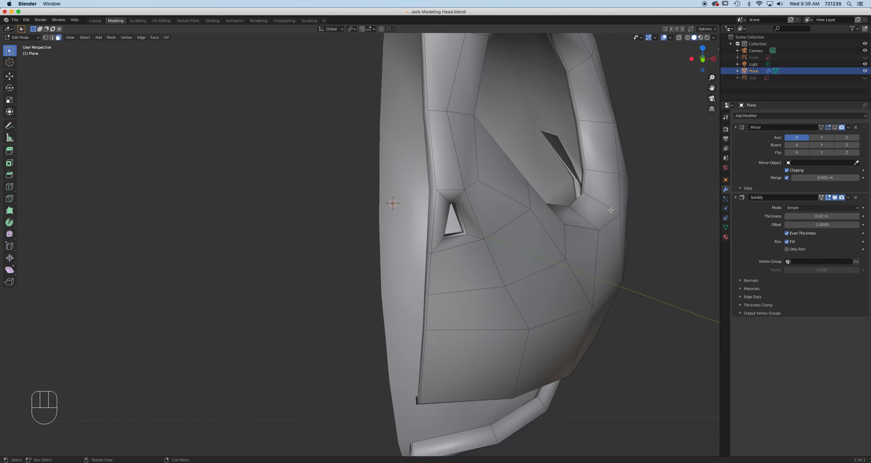
{"action": "middle_click_drag", "start_coordinate": [602, 210], "coordinate": [581, 216]}
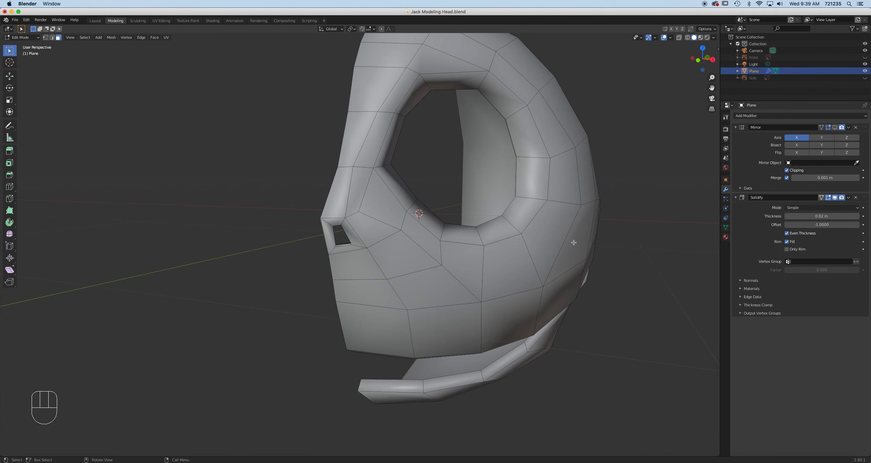
- Return to Object Mode and add a Subdivision Surface modifier to the head
{"action": "key", "text": "Tab"}
{"action": "left_click", "coordinate": [792, 118]}
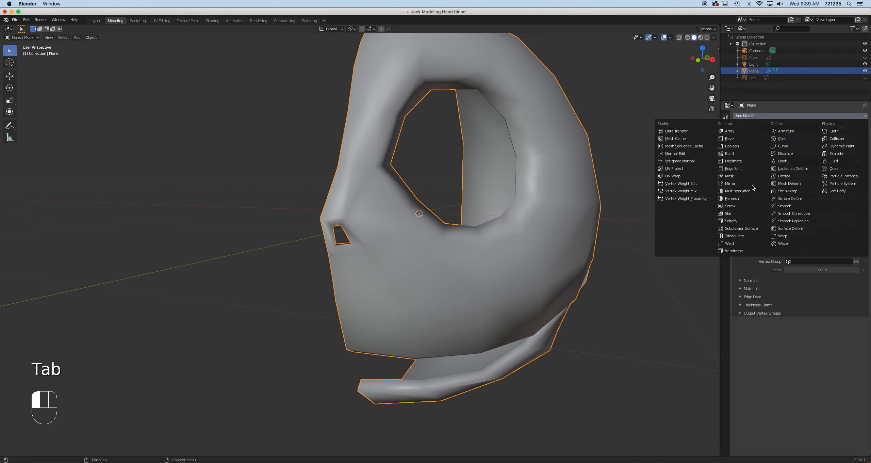
{"action": "left_click", "coordinate": [740, 224]}
{"action": "mouse_move", "coordinate": [500, 230]}
{"action": "middle_mouse_down"}
{"action": "mouse_move", "coordinate": [523, 204]}
{"action": "mouse_move", "coordinate": [553, 207]}
{"action": "mouse_move", "coordinate": [509, 228]}
{"action": "middle_mouse_up"}
{"action": "scroll", "coordinate": [515, 229], "scroll_direction": "up", "scroll_amount": 5}
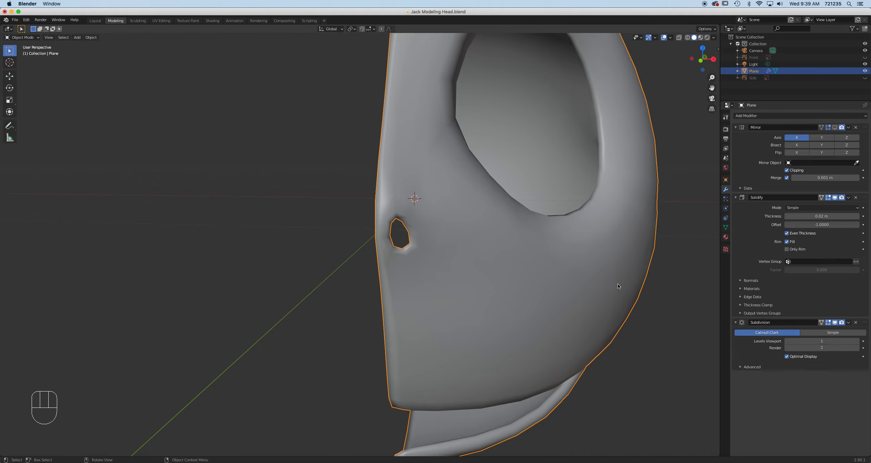
- Set the Subdivision modifier's viewport levels to 2 and turn the Mirror modifier's viewport display back on
{"action": "left_click", "coordinate": [857, 340]}
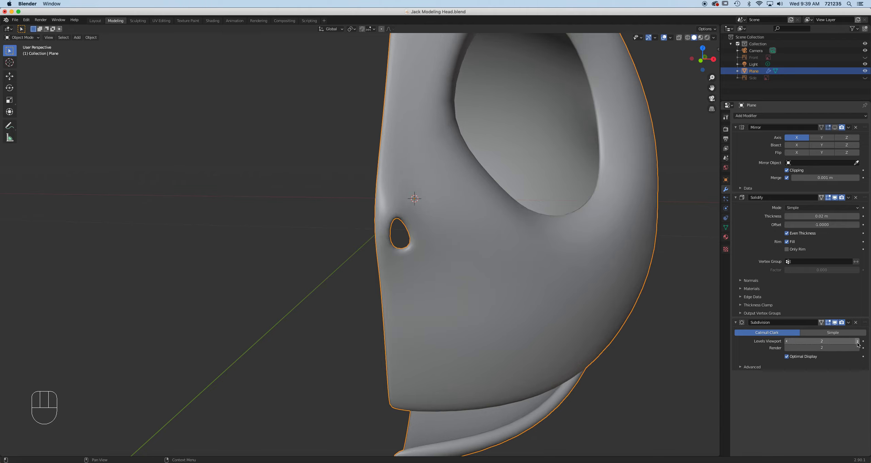
{"action": "scroll", "coordinate": [522, 276], "scroll_direction": "down", "scroll_amount": 5}
{"action": "mouse_move", "coordinate": [522, 277]}
{"action": "middle_mouse_down"}
{"action": "mouse_move", "coordinate": [456, 259]}
{"action": "mouse_move", "coordinate": [466, 252]}
{"action": "mouse_move", "coordinate": [546, 273]}
{"action": "mouse_move", "coordinate": [524, 274]}
{"action": "middle_mouse_up"}
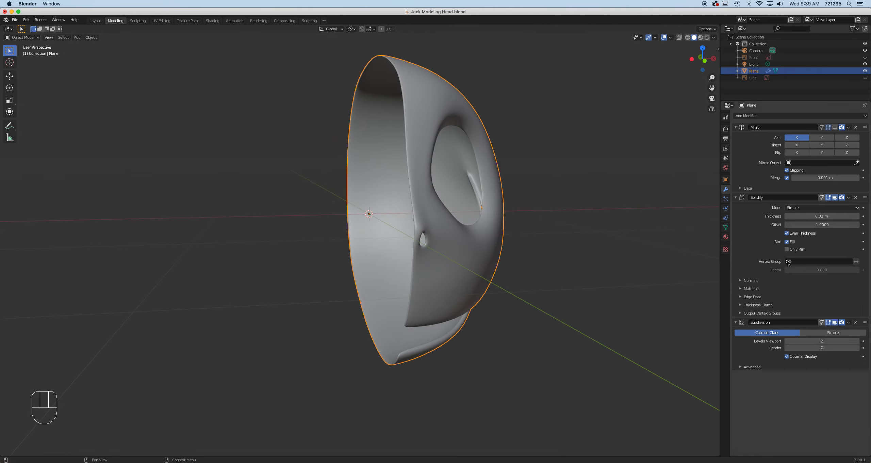
{"action": "left_click", "coordinate": [835, 127]}
{"action": "middle_click_drag", "start_coordinate": [452, 301], "coordinate": [434, 286]}
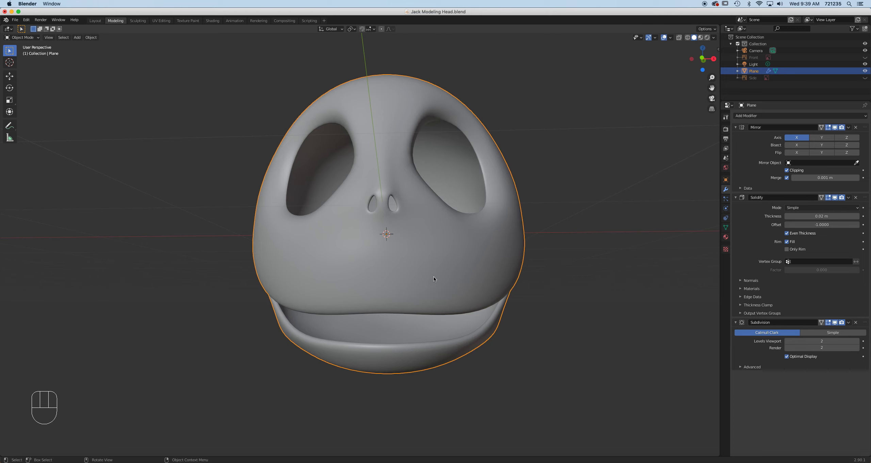
- UV-map all faces of the head with Sphere Projection and return to Object Mode
{"action": "key", "text": "Tab"}
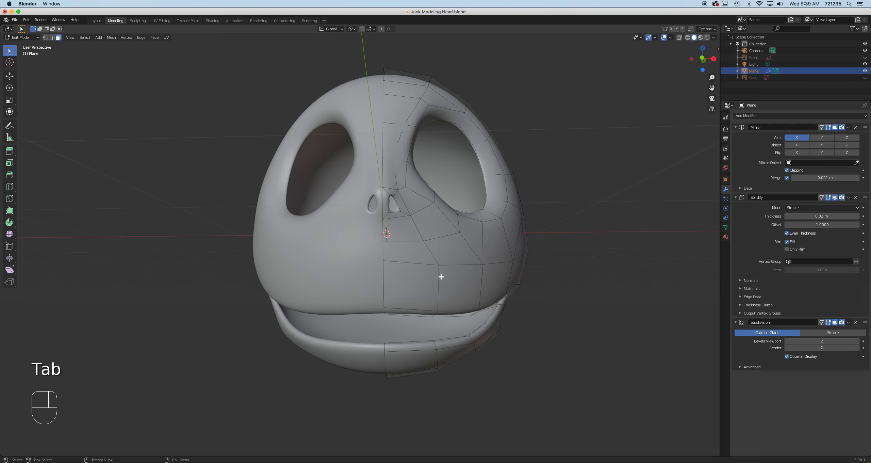
{"action": "key", "text": "a"}
{"action": "key", "text": "u"}
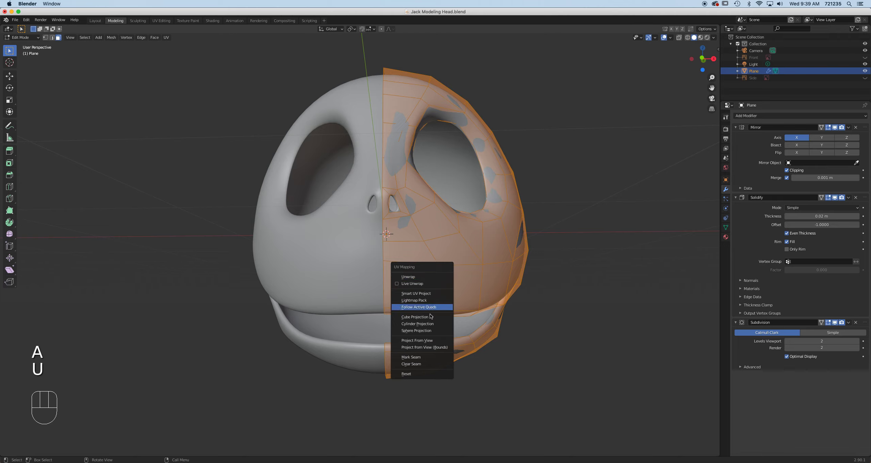
{"action": "left_click", "coordinate": [434, 330]}
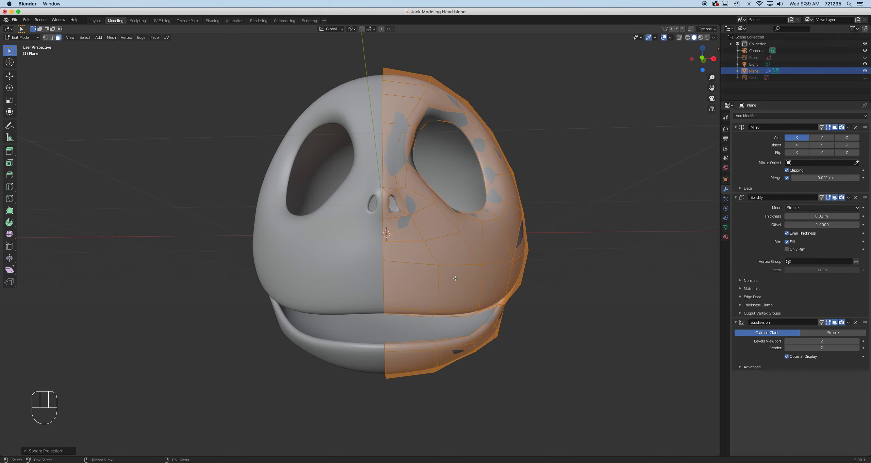
{"action": "key", "text": "Tab"}
- Switch to the UV Editing workspace and enter Edit Mode to show the head's UV layout
{"action": "scroll", "coordinate": [455, 262], "scroll_direction": "up", "scroll_amount": 2}
{"action": "middle_click_drag", "start_coordinate": [453, 262], "coordinate": [392, 283], "text": "shift"}
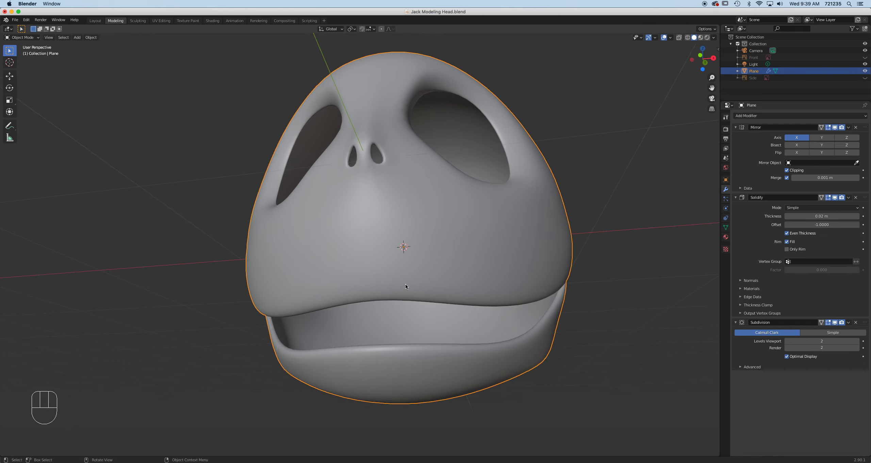
{"action": "middle_click_drag", "start_coordinate": [506, 288], "coordinate": [572, 225]}
{"action": "mouse_move", "coordinate": [590, 165]}
{"action": "middle_mouse_down"}
{"action": "mouse_move", "coordinate": [564, 186]}
{"action": "mouse_move", "coordinate": [577, 163]}
{"action": "middle_mouse_up"}
{"action": "middle_click_drag", "start_coordinate": [555, 198], "coordinate": [583, 196]}
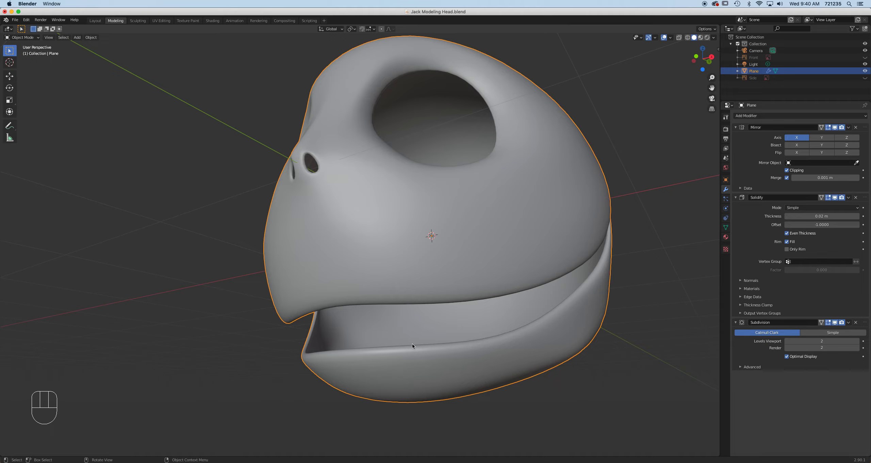
{"action": "left_click", "coordinate": [162, 20]}
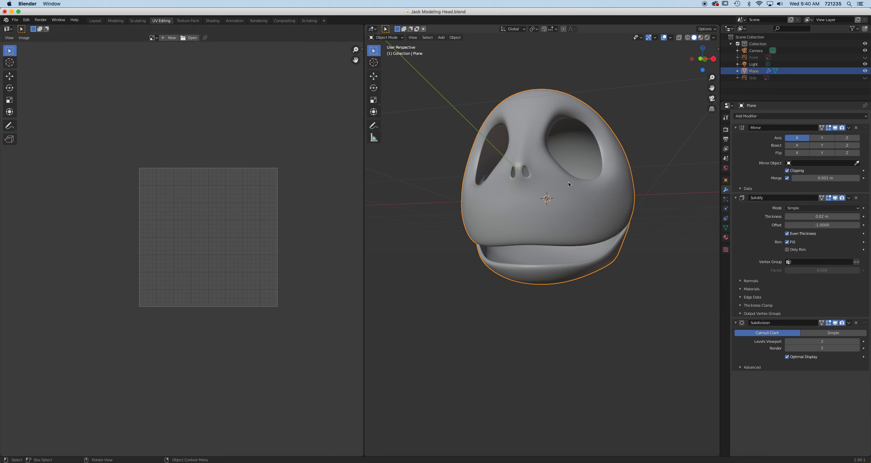
{"action": "key", "text": "Tab"}
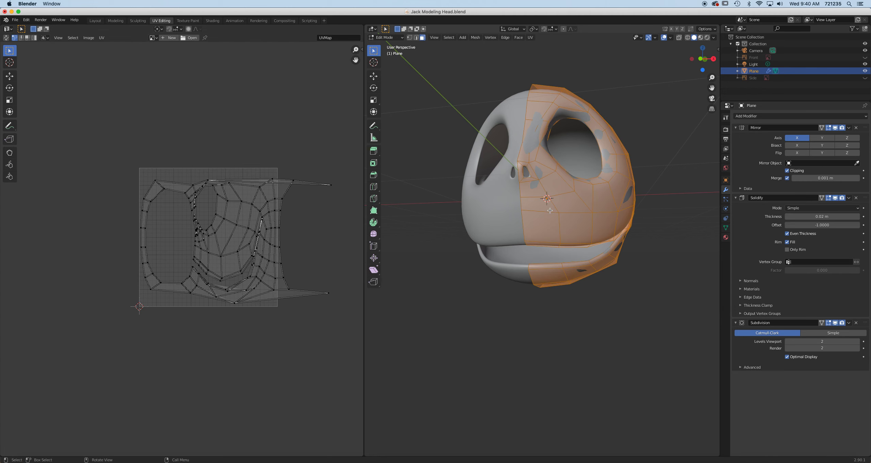
{"action": "scroll", "coordinate": [550, 211], "scroll_direction": "up", "scroll_amount": 2}
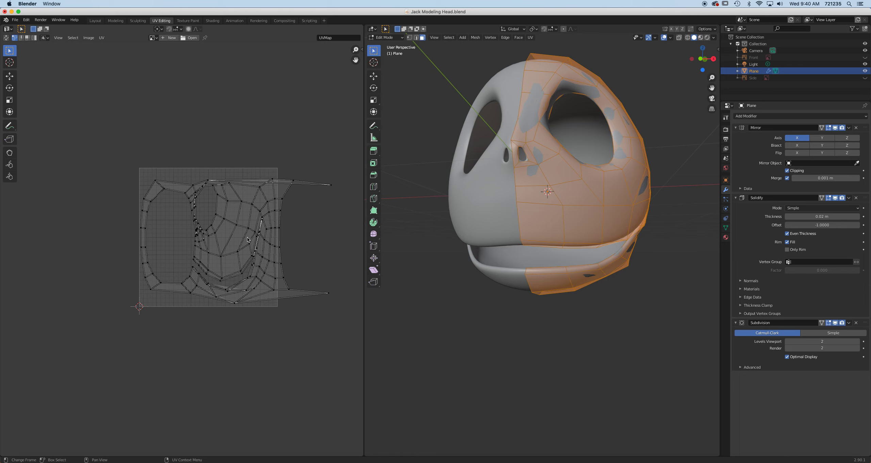
{"action": "scroll", "coordinate": [491, 234], "scroll_direction": "up", "scroll_amount": 1}
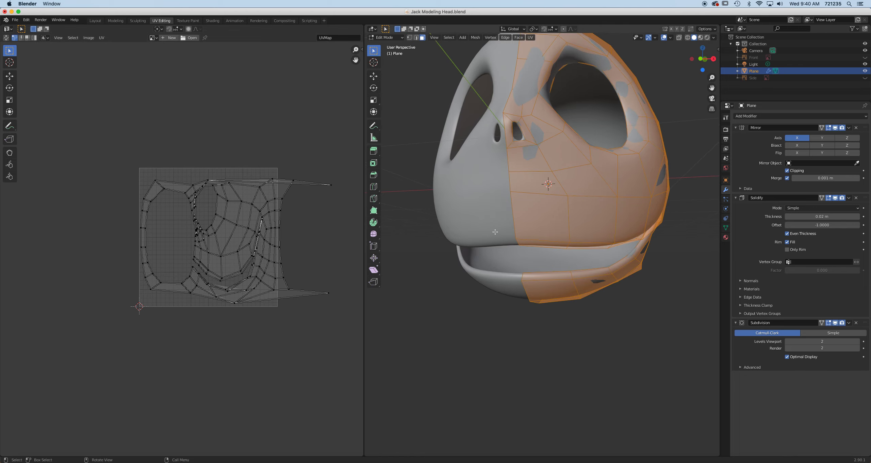
- Reframe the head in the 3D viewport and show the Screencast Keys settings
{"action": "middle_click_drag", "start_coordinate": [576, 210], "coordinate": [570, 255], "text": "shift"}
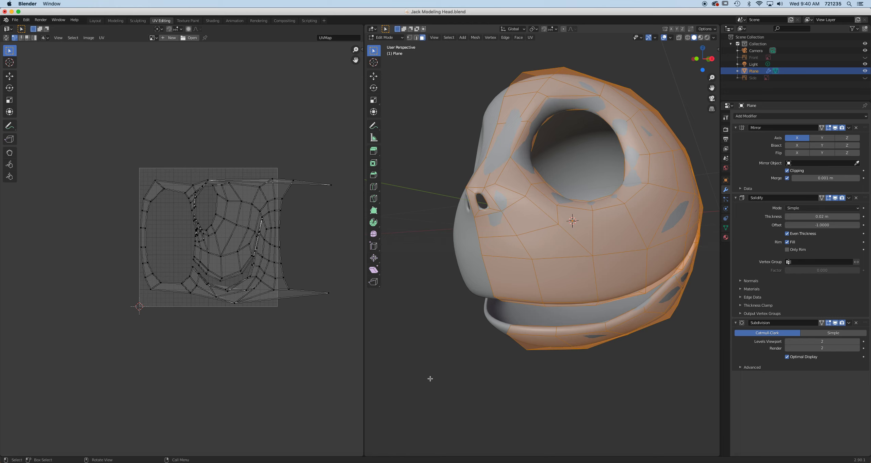
{"action": "key", "text": "n"}
{"action": "left_click", "coordinate": [716, 110]}
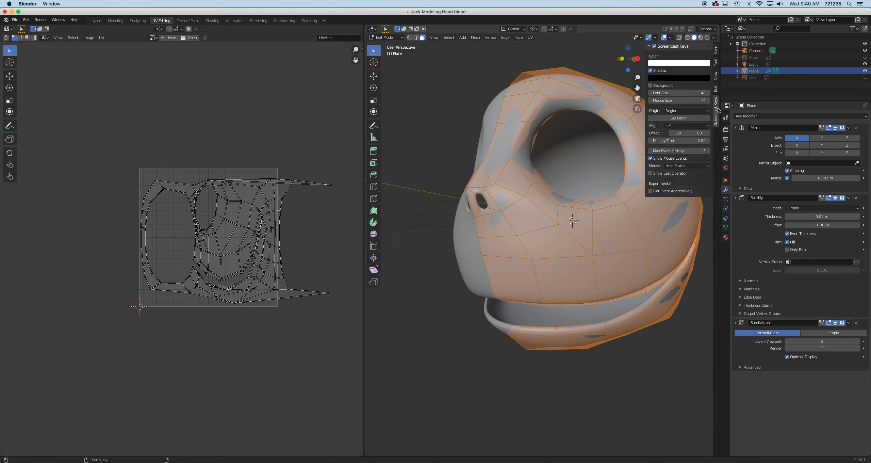
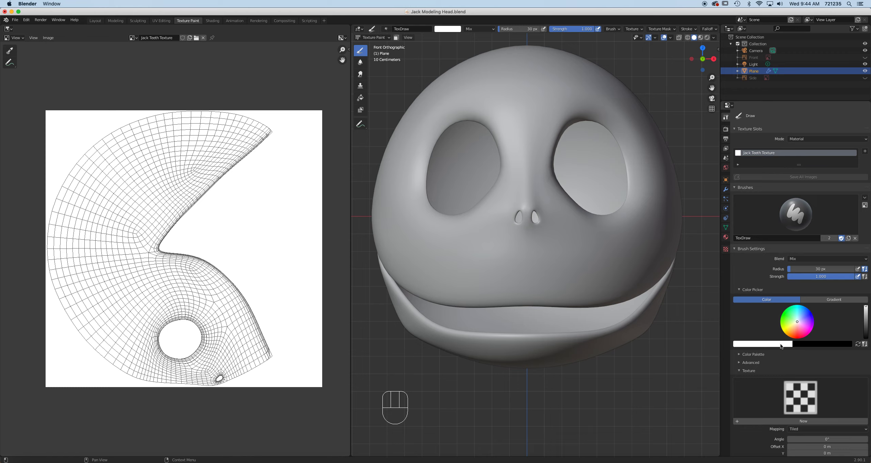
- Swap the brush colour to black, test a slanted stroke on the upper lip and undo it
{"action": "left_click", "coordinate": [858, 346]}
{"action": "left_click", "coordinate": [571, 260]}
{"action": "left_click_drag", "start_coordinate": [571, 259], "coordinate": [612, 274]}
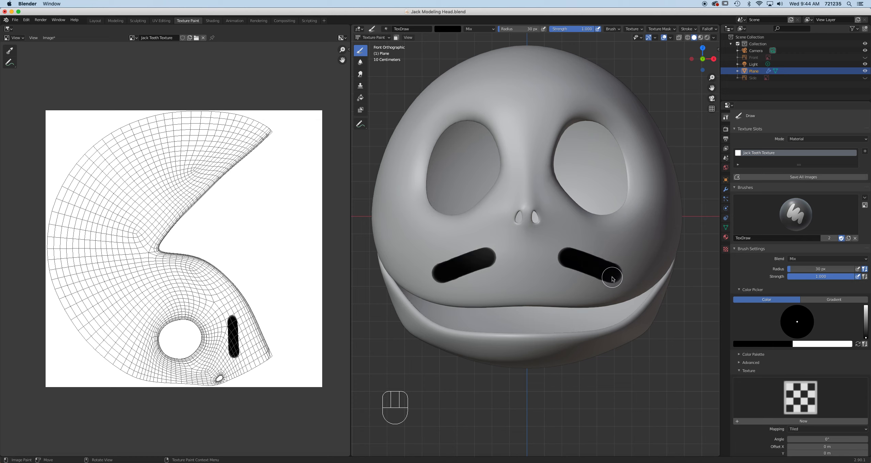
{"action": "key", "text": "super+z"}
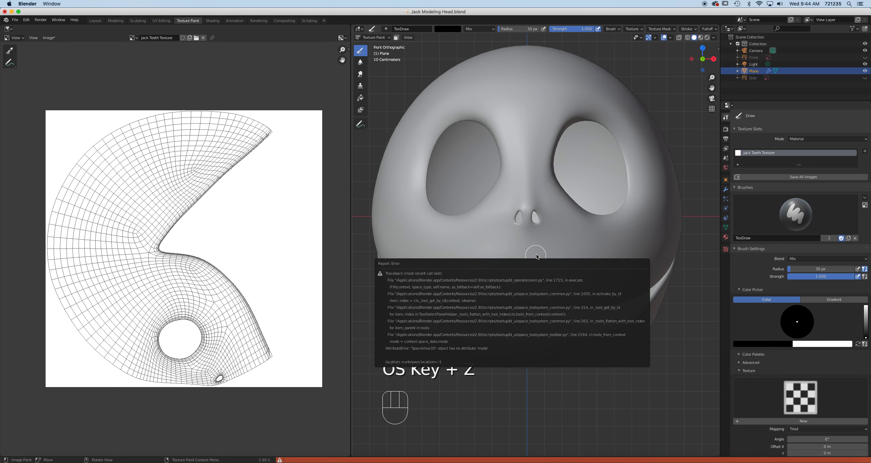
- Try freehand black strokes across the upper lip beneath the nose, inspect them from below, and undo them
{"action": "mouse_move", "coordinate": [537, 257]}
{"action": "left_mouse_down"}
{"action": "mouse_move", "coordinate": [536, 279]}
{"action": "mouse_move", "coordinate": [541, 259]}
{"action": "mouse_move", "coordinate": [575, 274]}
{"action": "mouse_move", "coordinate": [635, 238]}
{"action": "left_mouse_up"}
{"action": "middle_click_drag", "start_coordinate": [622, 280], "coordinate": [592, 318]}
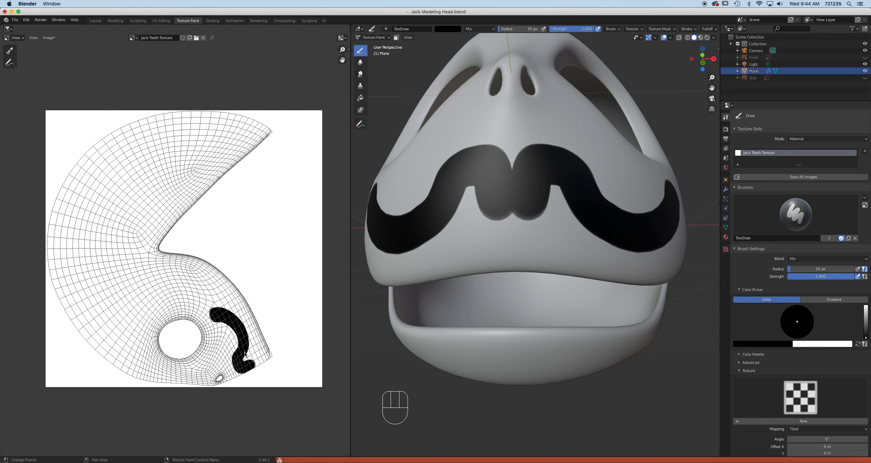
{"action": "scroll", "coordinate": [552, 176], "scroll_direction": "up", "scroll_amount": 6}
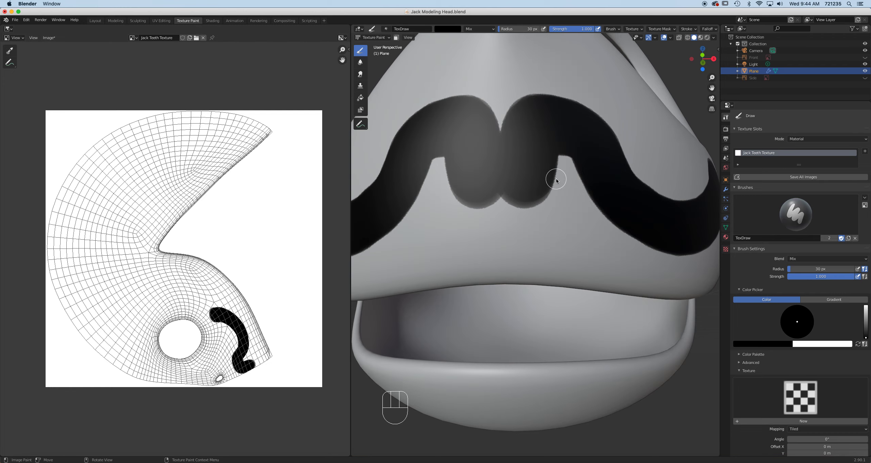
{"action": "scroll", "coordinate": [556, 174], "scroll_direction": "down", "scroll_amount": 6}
{"action": "key", "text": "super+z"}
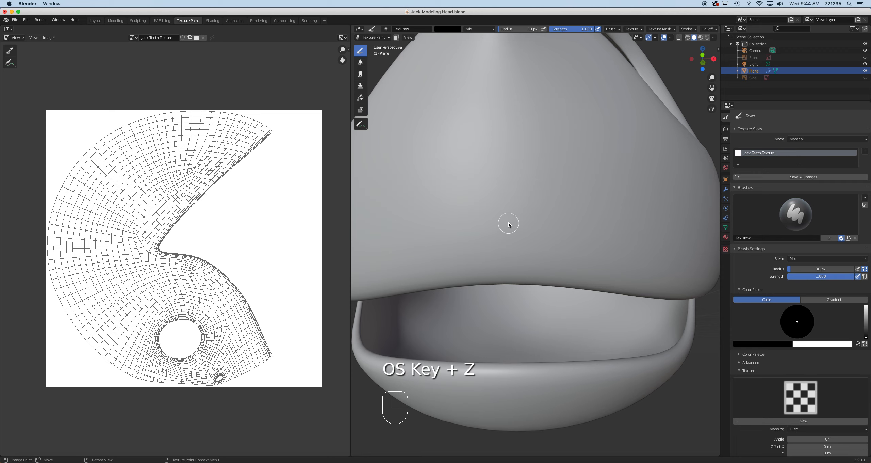
{"action": "key", "text": "KP_1"}
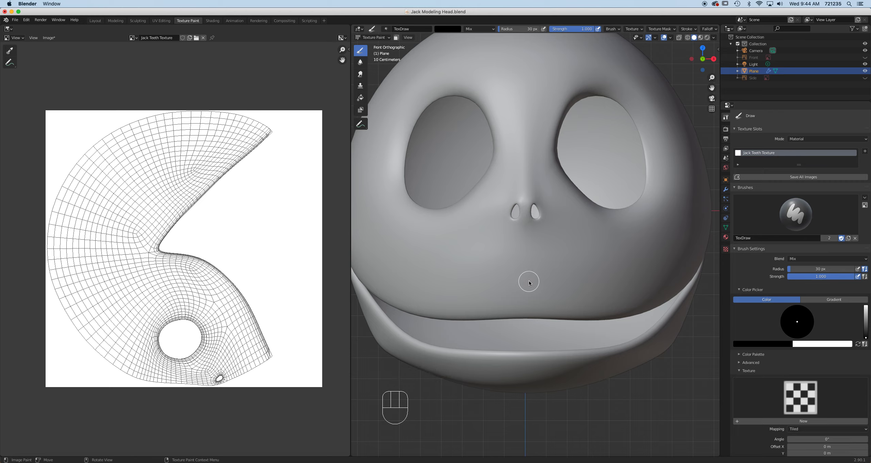
{"action": "mouse_move", "coordinate": [527, 280]}
{"action": "left_mouse_down"}
{"action": "mouse_move", "coordinate": [526, 310]}
{"action": "mouse_move", "coordinate": [442, 317]}
{"action": "left_mouse_up"}
{"action": "key", "text": "super+z"}
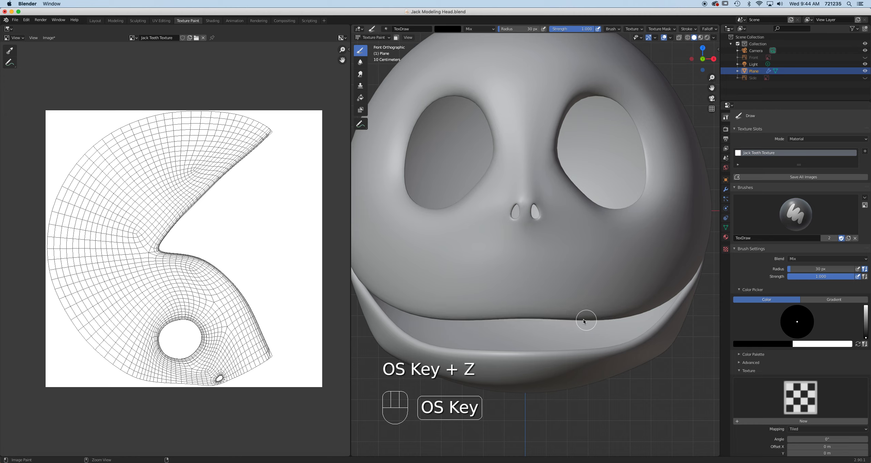
- Paint a wide vertical black test mark at the upper lip's centre and a narrower one beside it with the 30 px brush
{"action": "left_click_drag", "start_coordinate": [526, 286], "coordinate": [519, 323]}
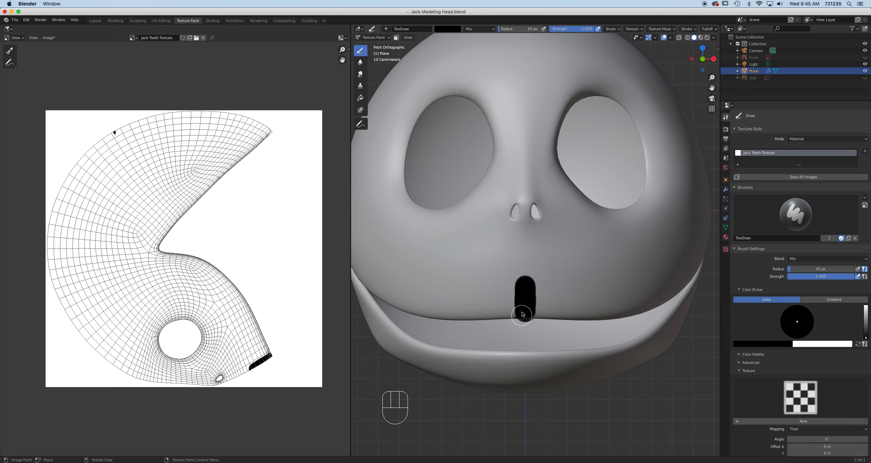
{"action": "scroll", "coordinate": [540, 301], "scroll_direction": "up", "scroll_amount": 4}
{"action": "middle_click_drag", "start_coordinate": [562, 318], "coordinate": [552, 255], "text": "shift"}
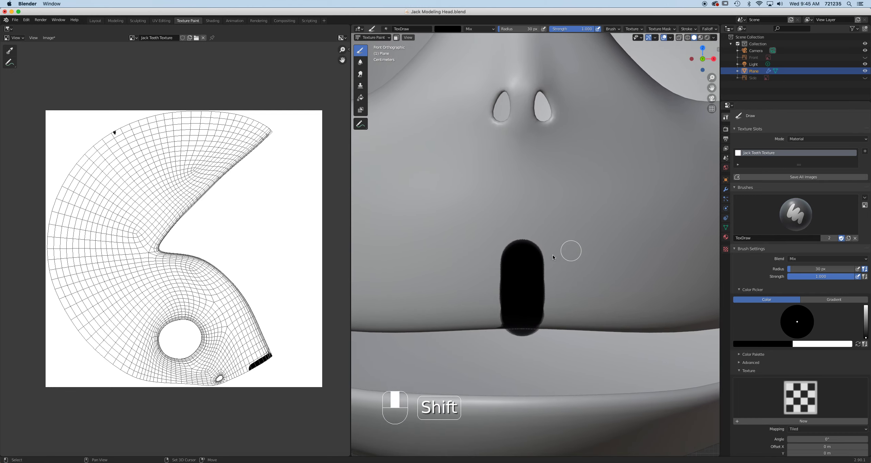
{"action": "scroll", "coordinate": [553, 255], "scroll_direction": "up", "scroll_amount": 3}
{"action": "scroll", "coordinate": [530, 268], "scroll_direction": "down", "scroll_amount": 2}
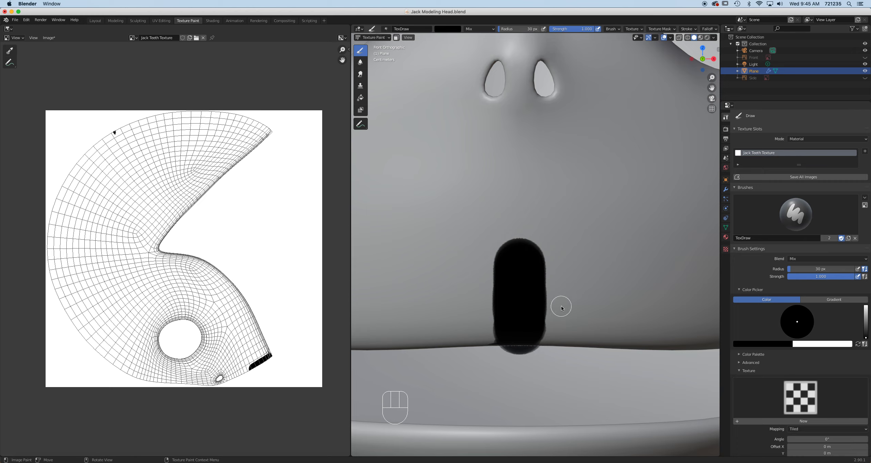
{"action": "left_click_drag", "start_coordinate": [578, 247], "coordinate": [578, 358]}
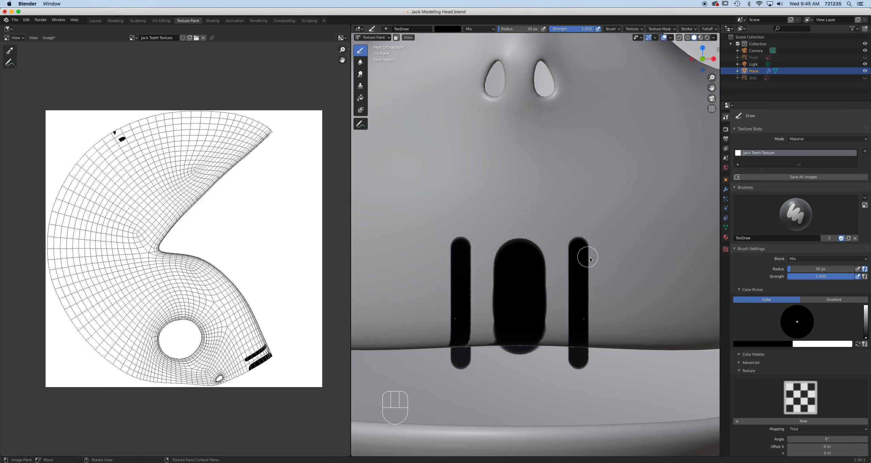
- Apply the smooth brush falloff preset and paint a vertical test stroke outside the existing marks
{"action": "left_click", "coordinate": [709, 29]}
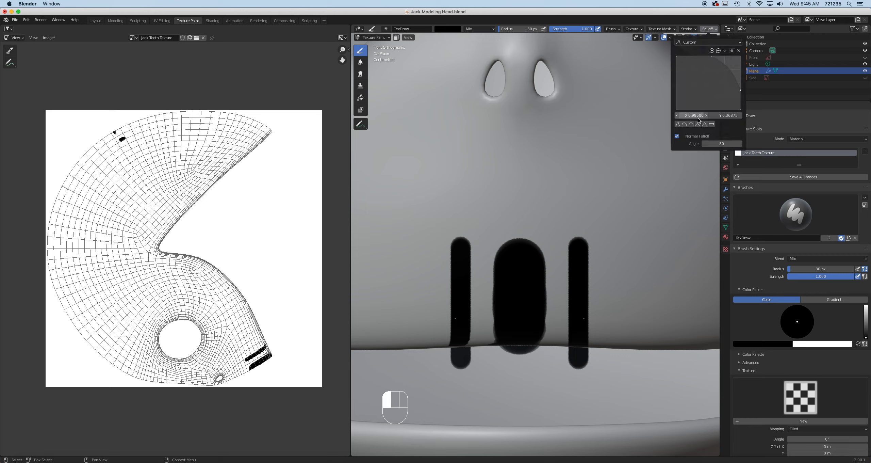
{"action": "left_click", "coordinate": [678, 125]}
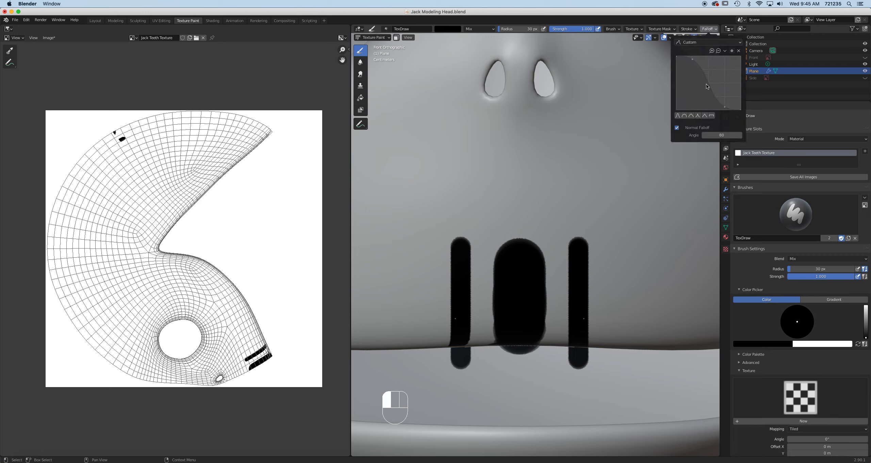
{"action": "left_click_drag", "start_coordinate": [622, 246], "coordinate": [622, 371]}
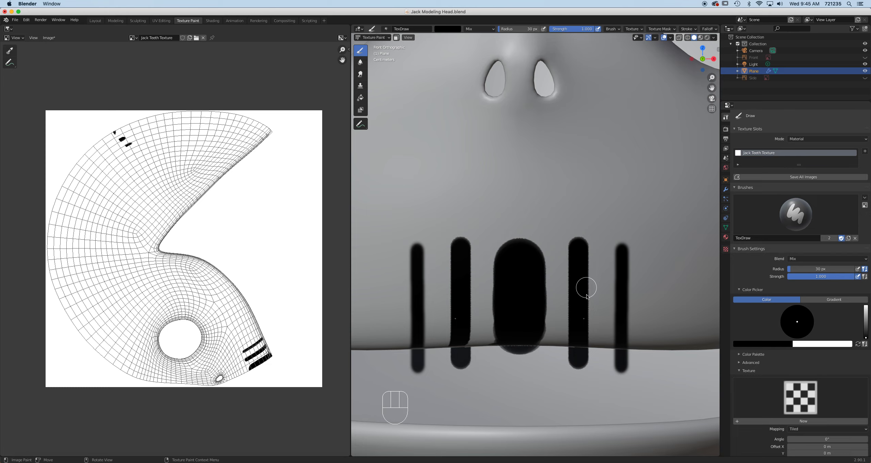
- Try the remaining brush falloff presets one after another, from sphere to constant
{"action": "left_click", "coordinate": [713, 30]}
{"action": "left_click", "coordinate": [684, 116]}
{"action": "left_click", "coordinate": [691, 116]}
{"action": "left_click", "coordinate": [698, 116]}
{"action": "left_click", "coordinate": [704, 116]}
{"action": "left_click", "coordinate": [711, 116]}
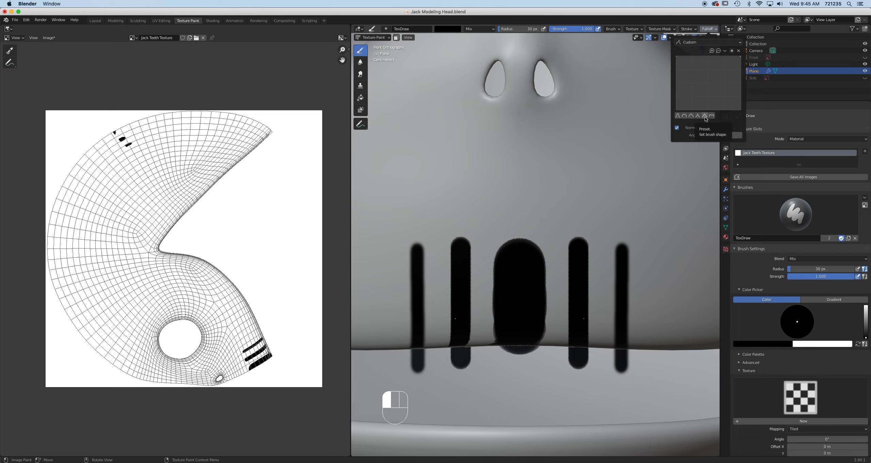
- Apply the linear falloff preset, pull its middle point to about X 0.947, Y 0.856, and paint a slanted test stroke
{"action": "left_click", "coordinate": [710, 31]}
{"action": "left_click", "coordinate": [704, 116]}
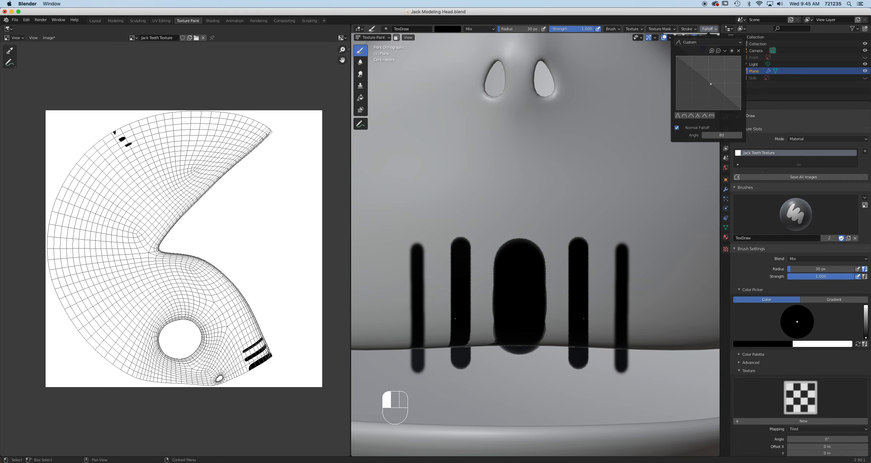
{"action": "left_click_drag", "start_coordinate": [710, 83], "coordinate": [728, 69]}
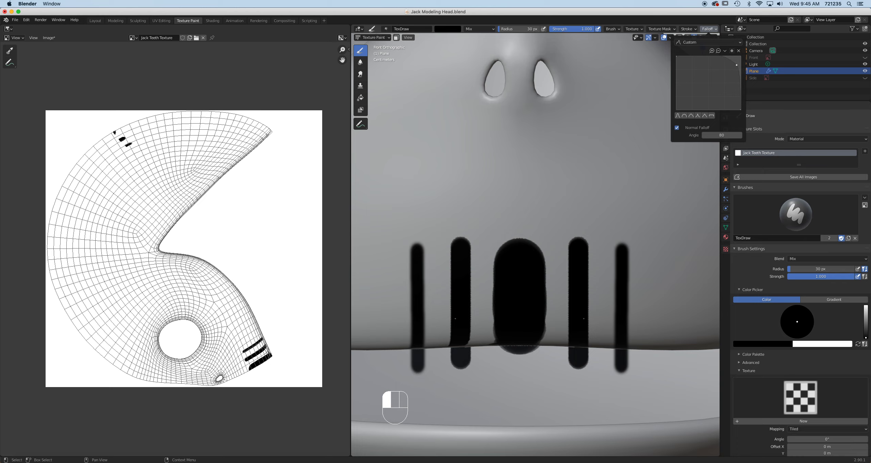
{"action": "left_click", "coordinate": [736, 65]}
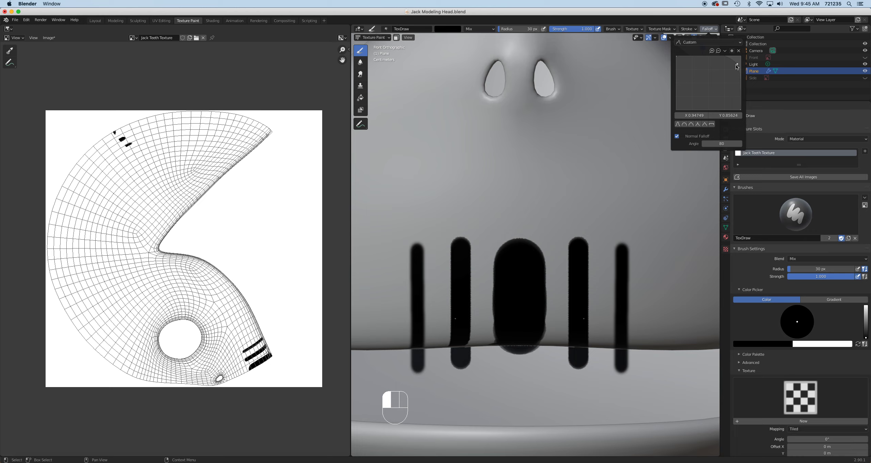
{"action": "left_click_drag", "start_coordinate": [663, 245], "coordinate": [639, 359]}
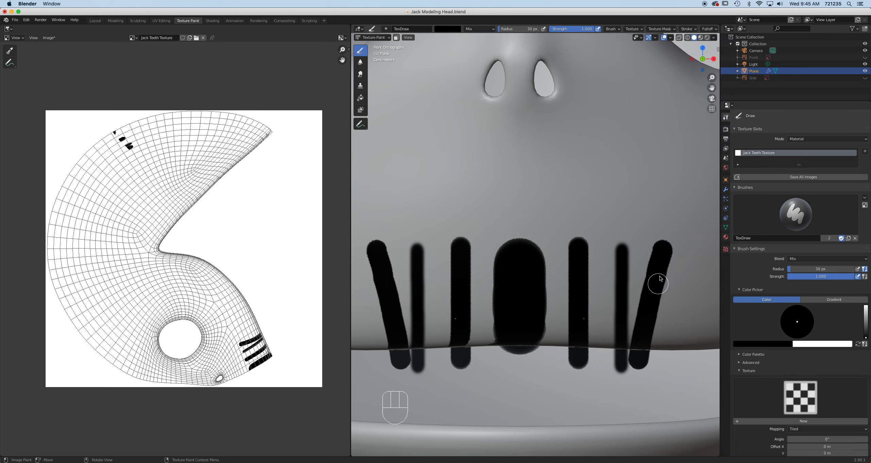
- Move the falloff curve point slightly inward and paint a horizontal test stroke above the vertical marks
{"action": "left_click", "coordinate": [709, 29]}
{"action": "left_click_drag", "start_coordinate": [737, 63], "coordinate": [731, 65]}
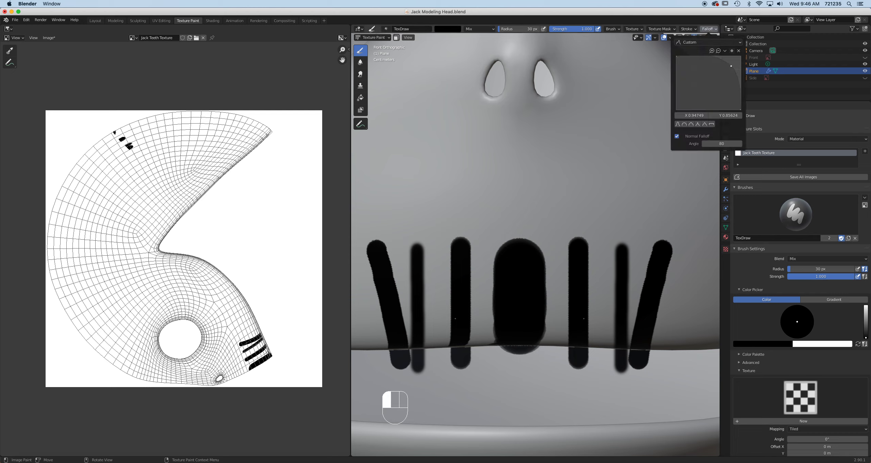
{"action": "left_click_drag", "start_coordinate": [650, 216], "coordinate": [559, 216]}
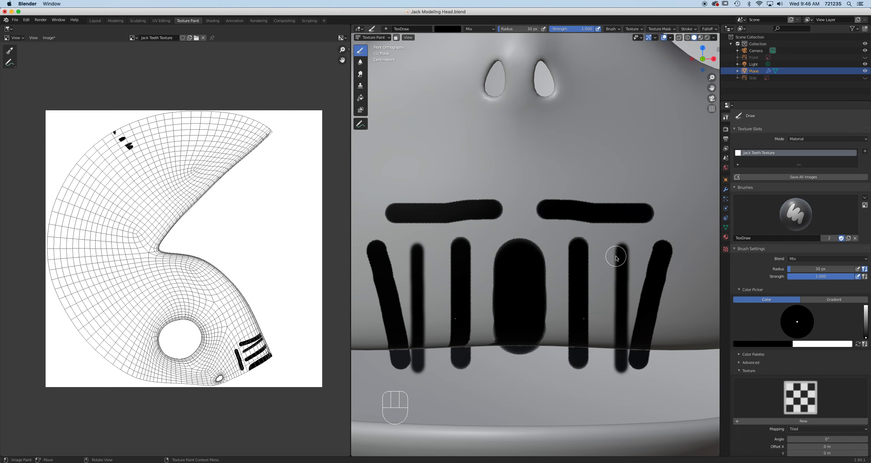
- Swap the brush colour to white, enlarge the radius to 220 px, and paint over all the test marks
{"action": "left_click", "coordinate": [858, 344]}
{"action": "key", "text": "f"}
{"action": "left_click", "coordinate": [614, 305]}
{"action": "mouse_move", "coordinate": [614, 304]}
{"action": "left_mouse_down"}
{"action": "mouse_move", "coordinate": [639, 306]}
{"action": "mouse_move", "coordinate": [446, 266]}
{"action": "mouse_move", "coordinate": [574, 330]}
{"action": "mouse_move", "coordinate": [505, 331]}
{"action": "mouse_move", "coordinate": [529, 324]}
{"action": "left_mouse_up"}
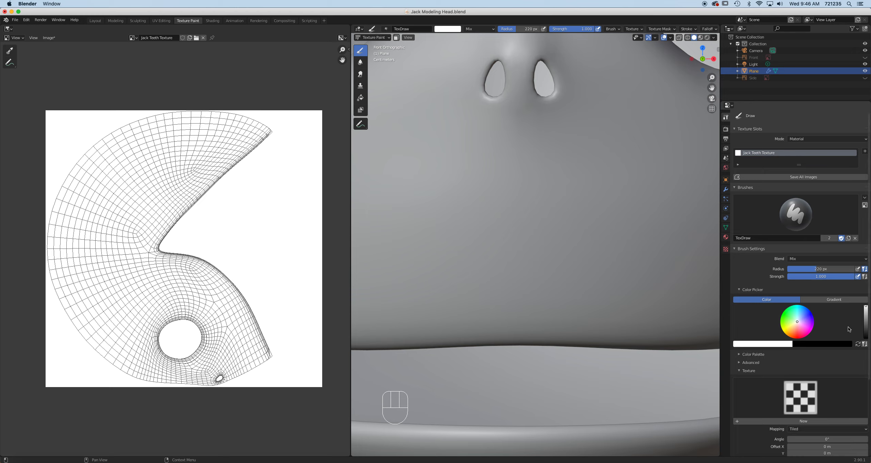
- Swap the brush back to black, try a central tooth mark with a 73 px radius, and undo it
{"action": "left_click", "coordinate": [858, 344]}
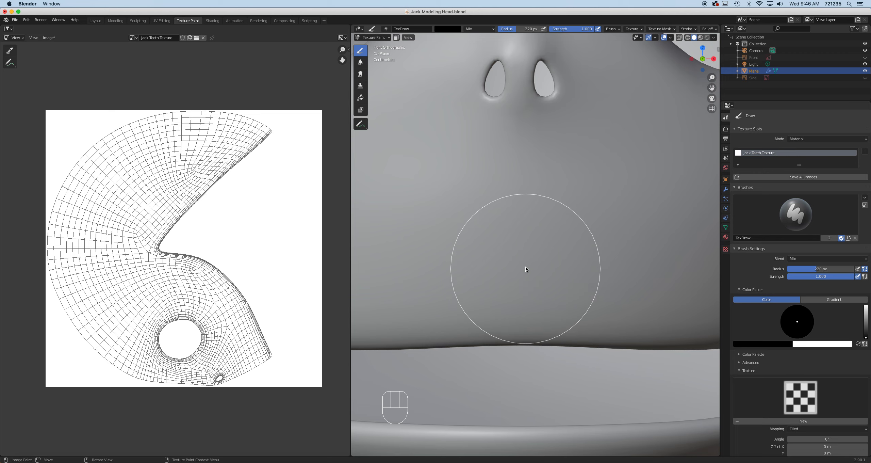
{"action": "scroll", "coordinate": [543, 267], "scroll_direction": "down", "scroll_amount": 1}
{"action": "scroll", "coordinate": [543, 266], "scroll_direction": "down", "scroll_amount": 2}
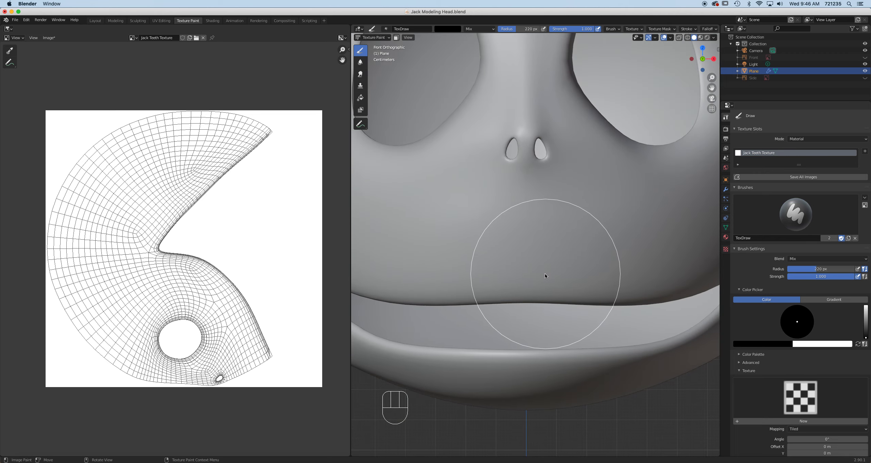
{"action": "key", "text": "f"}
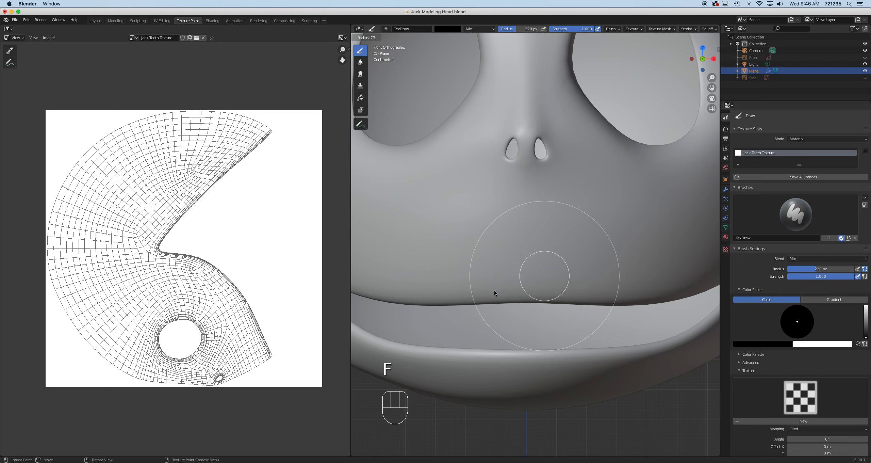
{"action": "left_click", "coordinate": [518, 274]}
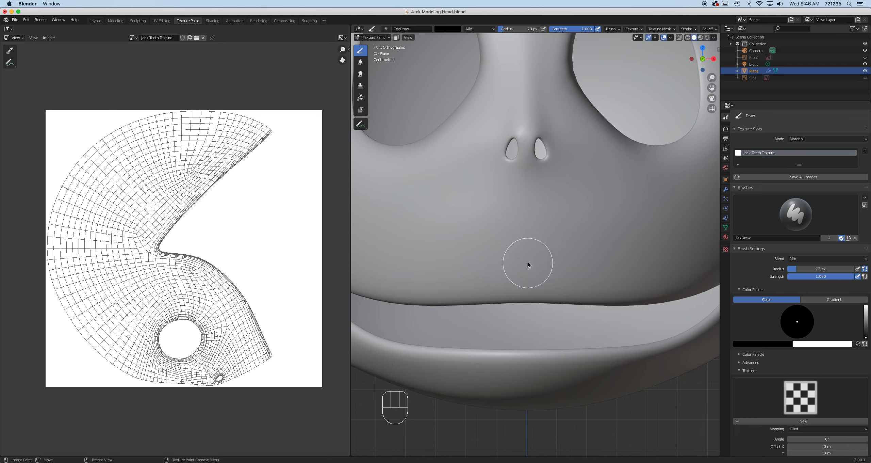
{"action": "left_click_drag", "start_coordinate": [528, 254], "coordinate": [529, 286]}
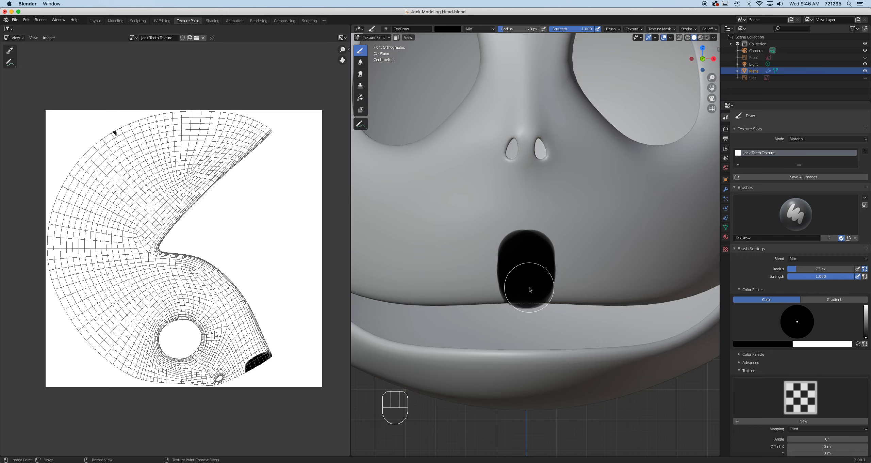
{"action": "key", "text": "super+z"}
- Set the brush radius to 37 px and paint vertical black tooth marks at the upper lip's centre and to its side
{"action": "key", "text": "f"}
{"action": "left_click", "coordinate": [538, 269]}
{"action": "left_click_drag", "start_coordinate": [528, 239], "coordinate": [527, 304]}
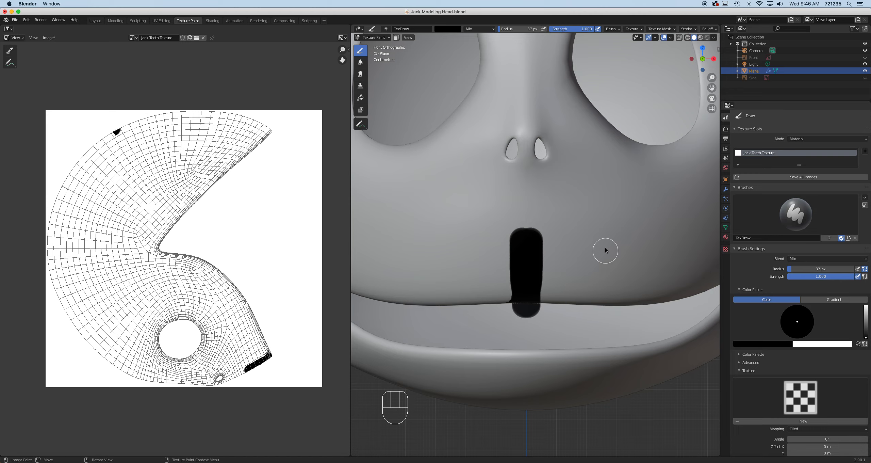
{"action": "left_click_drag", "start_coordinate": [610, 241], "coordinate": [610, 303]}
- Try tooth marks on the side of the upper lip, undoing each one, and reduce the brush radius to 22 px
{"action": "scroll", "coordinate": [622, 301], "scroll_direction": "down", "scroll_amount": 2}
{"action": "middle_click_drag", "start_coordinate": [622, 301], "coordinate": [535, 269]}
{"action": "scroll", "coordinate": [596, 296], "scroll_direction": "down", "scroll_amount": 3}
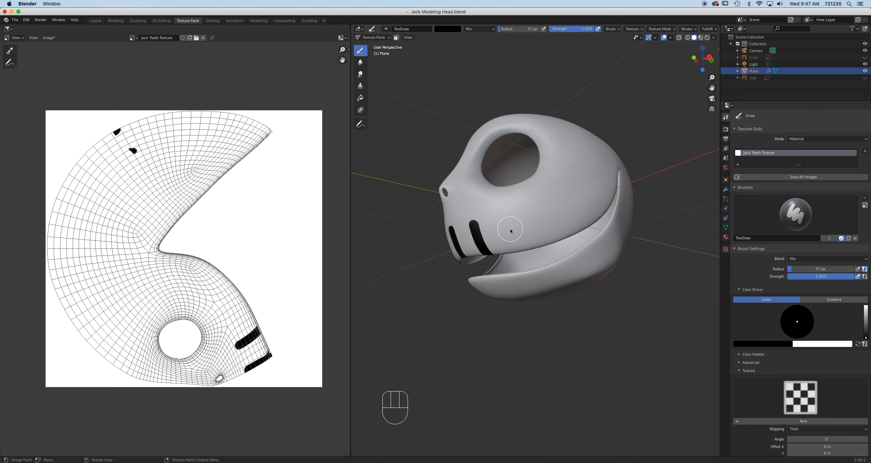
{"action": "scroll", "coordinate": [510, 229], "scroll_direction": "up", "scroll_amount": 2}
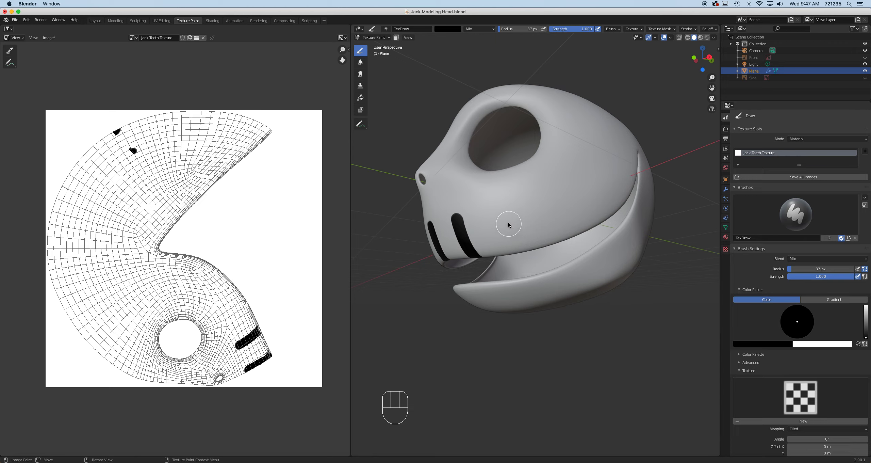
{"action": "left_click_drag", "start_coordinate": [505, 219], "coordinate": [515, 250]}
{"action": "key", "text": "super+z"}
{"action": "key", "text": "f"}
{"action": "left_click", "coordinate": [513, 240]}
{"action": "left_click_drag", "start_coordinate": [500, 216], "coordinate": [508, 259]}
{"action": "key", "text": "super+z"}
- Paint three black tooth marks along the side of the upper lip, following on from the front marks
{"action": "left_click_drag", "start_coordinate": [506, 208], "coordinate": [510, 261]}
{"action": "left_click_drag", "start_coordinate": [541, 209], "coordinate": [552, 248]}
{"action": "left_click_drag", "start_coordinate": [580, 206], "coordinate": [592, 235]}
- Paint three more black tooth marks across the upper lip's edge up to the corner of the mouth
{"action": "middle_click_drag", "start_coordinate": [592, 234], "coordinate": [527, 225]}
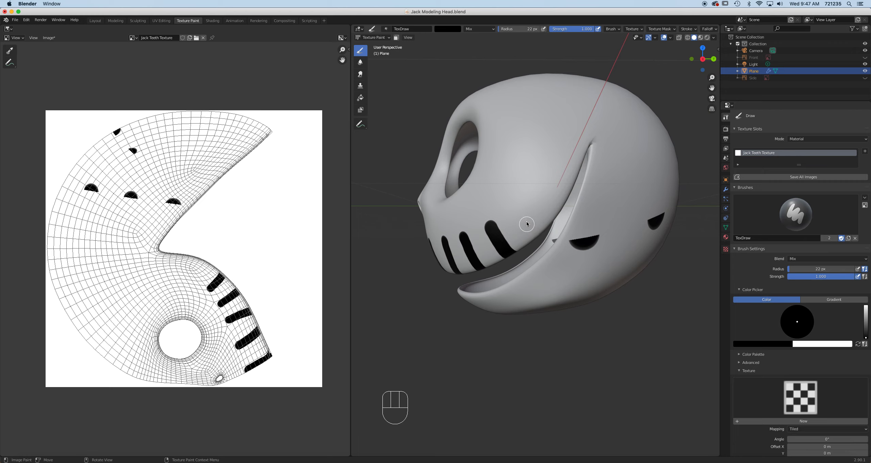
{"action": "mouse_move", "coordinate": [520, 209]}
{"action": "left_mouse_down"}
{"action": "mouse_move", "coordinate": [536, 221]}
{"action": "mouse_move", "coordinate": [551, 214]}
{"action": "left_mouse_up"}
{"action": "left_click_drag", "start_coordinate": [541, 177], "coordinate": [568, 196]}
{"action": "mouse_move", "coordinate": [565, 156]}
{"action": "left_mouse_down"}
{"action": "mouse_move", "coordinate": [560, 149]}
{"action": "mouse_move", "coordinate": [584, 162]}
{"action": "left_mouse_up"}
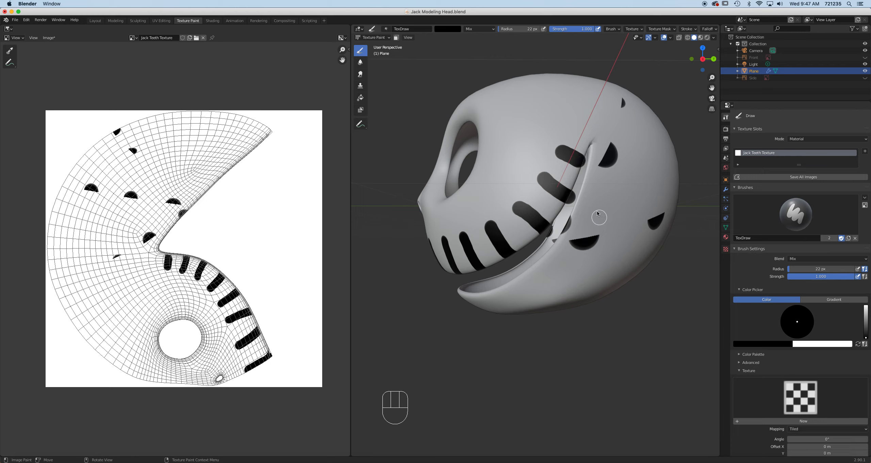
- Switch the brush colour to white, set the radius to 72 px, and paint over the stray black mark beside the mouth corner
{"action": "middle_click_drag", "start_coordinate": [543, 237], "coordinate": [559, 224]}
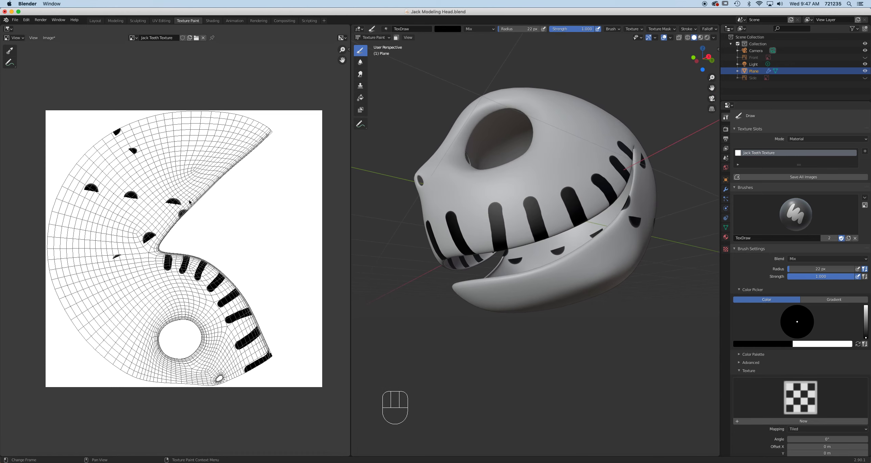
{"action": "left_click", "coordinate": [858, 344]}
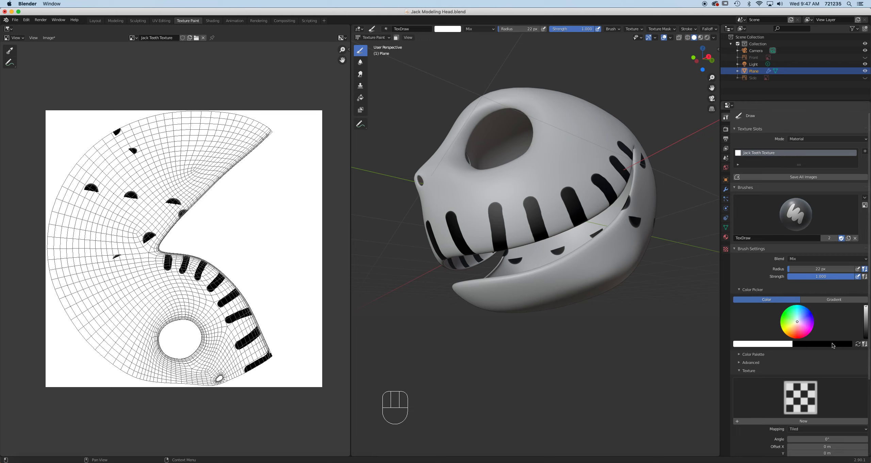
{"action": "key", "text": "f"}
{"action": "left_click", "coordinate": [654, 244]}
{"action": "middle_click_drag", "start_coordinate": [652, 245], "coordinate": [629, 245]}
{"action": "left_click_drag", "start_coordinate": [626, 235], "coordinate": [617, 218]}
- Set the image editor to Paint mode and paint the remaining stray black marks white on the texture
{"action": "left_click", "coordinate": [132, 149]}
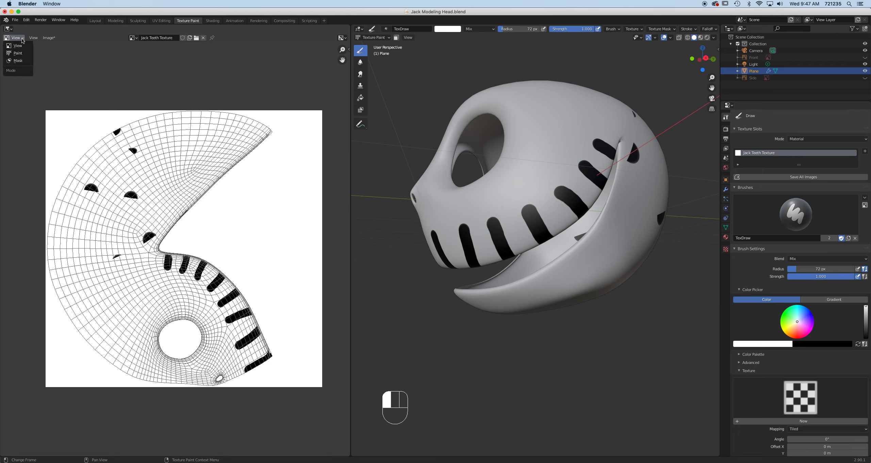
{"action": "left_click", "coordinate": [17, 53]}
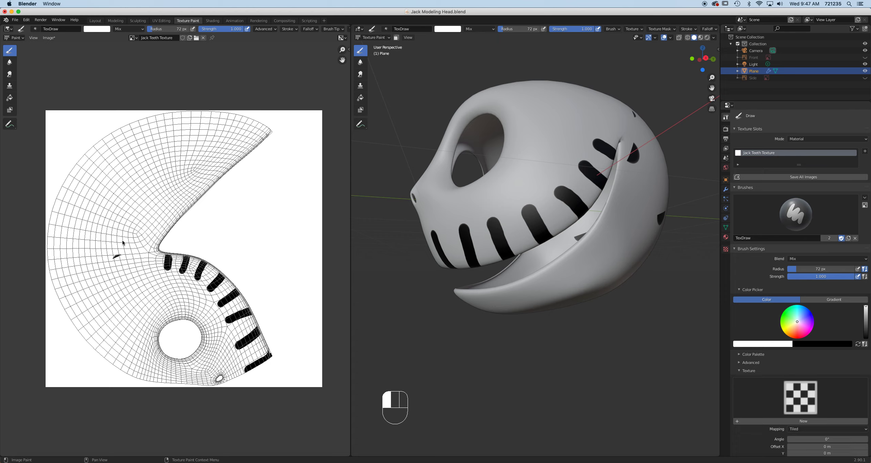
{"action": "left_click_drag", "start_coordinate": [114, 260], "coordinate": [114, 260]}
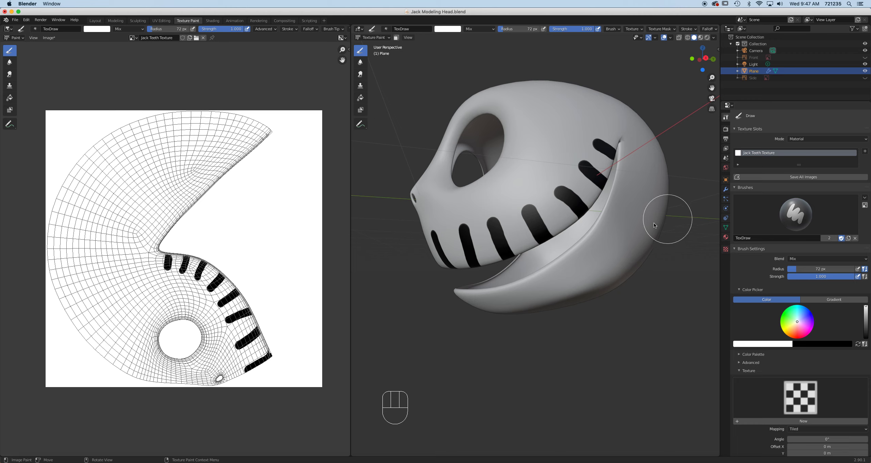
- Switch back to black, set the brush radius to 36 px, and paint a vertical tooth mark at the lower lip's centre
{"action": "middle_click_drag", "start_coordinate": [622, 234], "coordinate": [664, 213]}
{"action": "left_click", "coordinate": [858, 344]}
{"action": "mouse_move", "coordinate": [595, 306]}
{"action": "middle_mouse_down"}
{"action": "mouse_move", "coordinate": [575, 283]}
{"action": "mouse_move", "coordinate": [546, 288]}
{"action": "middle_mouse_up"}
{"action": "scroll", "coordinate": [546, 288], "scroll_direction": "up", "scroll_amount": 2}
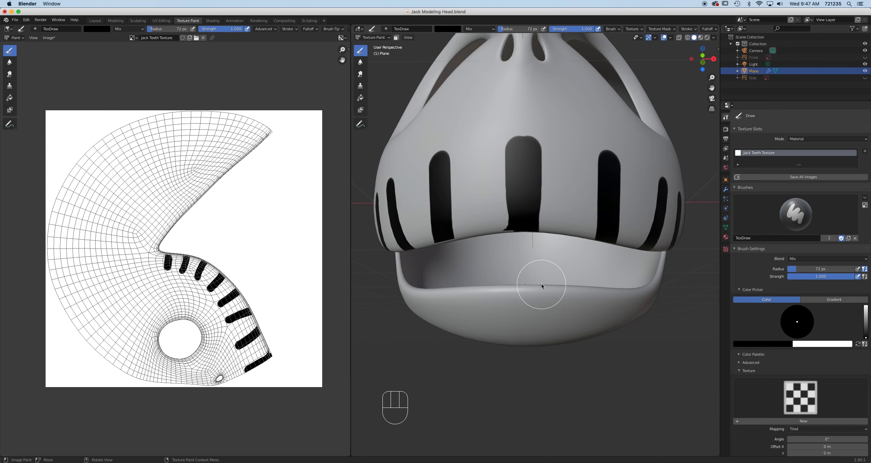
{"action": "key", "text": "f"}
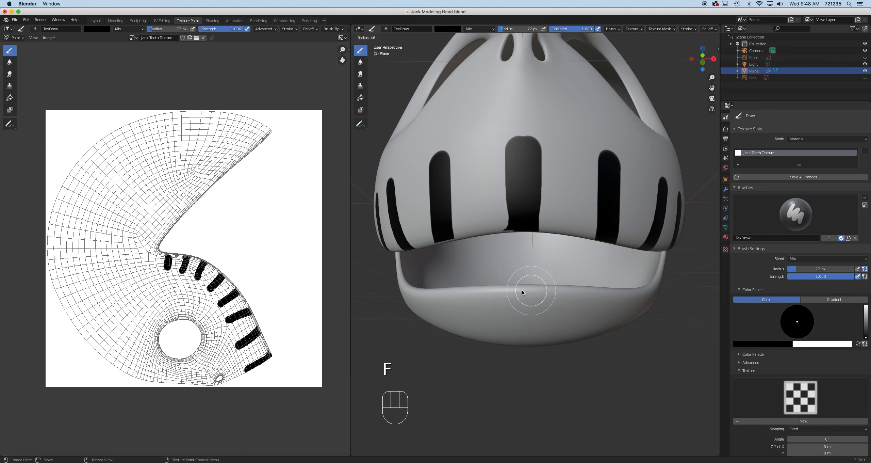
{"action": "left_click", "coordinate": [527, 289]}
{"action": "left_click_drag", "start_coordinate": [528, 290], "coordinate": [526, 337]}
- Paint four black tooth marks along the side of the lower lip, following on from the centre mark
{"action": "mouse_move", "coordinate": [526, 338]}
{"action": "middle_mouse_down"}
{"action": "mouse_move", "coordinate": [538, 282]}
{"action": "mouse_move", "coordinate": [509, 242]}
{"action": "middle_mouse_up"}
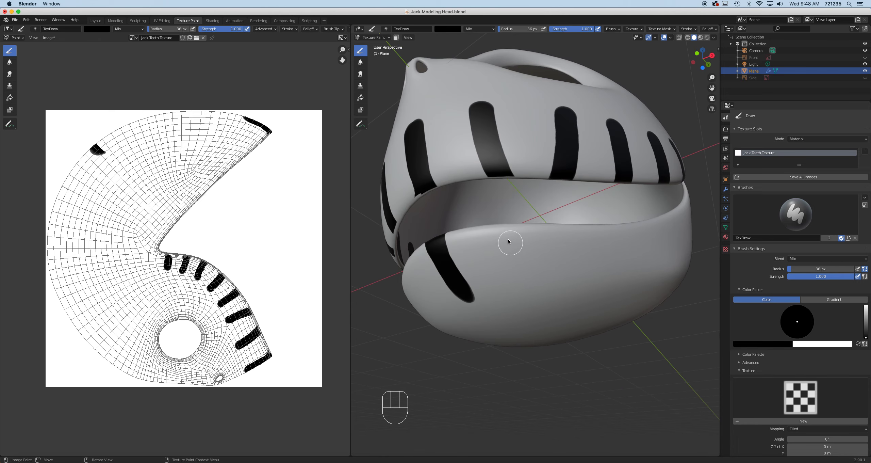
{"action": "left_click_drag", "start_coordinate": [501, 228], "coordinate": [506, 271]}
{"action": "left_click_drag", "start_coordinate": [557, 225], "coordinate": [557, 262]}
{"action": "middle_click_drag", "start_coordinate": [597, 255], "coordinate": [535, 247]}
{"action": "left_click_drag", "start_coordinate": [536, 248], "coordinate": [545, 278]}
{"action": "left_click_drag", "start_coordinate": [586, 223], "coordinate": [604, 259]}
- Try two more tooth marks along the side of the lower lip and undo the last strokes
{"action": "mouse_move", "coordinate": [632, 238]}
{"action": "middle_mouse_down"}
{"action": "mouse_move", "coordinate": [605, 249]}
{"action": "mouse_move", "coordinate": [558, 241]}
{"action": "middle_mouse_up"}
{"action": "left_click_drag", "start_coordinate": [558, 241], "coordinate": [579, 268]}
{"action": "left_click_drag", "start_coordinate": [587, 195], "coordinate": [611, 223]}
{"action": "key", "text": "super+z"}
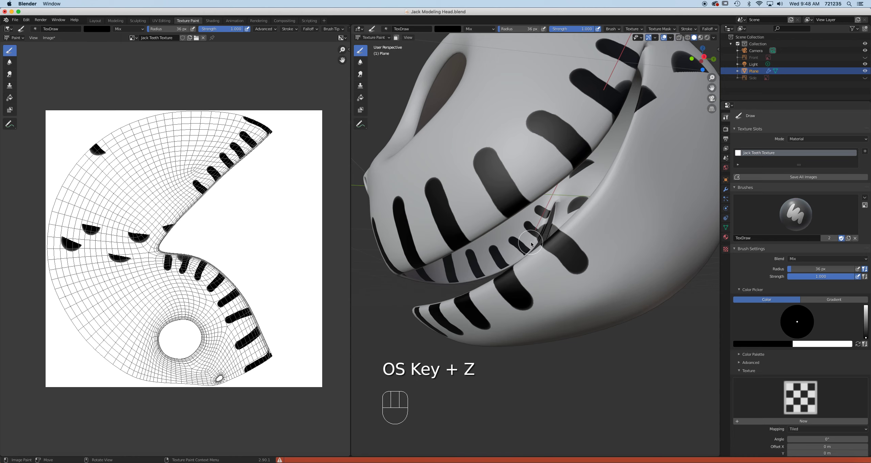
{"action": "key", "text": "super+z"}
{"action": "key", "text": "super+z"}
- Paint the remaining black tooth marks along the side of the lower lip up to the corner of the mouth
{"action": "mouse_move", "coordinate": [531, 243]}
{"action": "middle_mouse_down"}
{"action": "mouse_move", "coordinate": [634, 241]}
{"action": "mouse_move", "coordinate": [535, 255]}
{"action": "middle_mouse_up"}
{"action": "left_click_drag", "start_coordinate": [575, 250], "coordinate": [617, 255]}
{"action": "middle_click_drag", "start_coordinate": [616, 255], "coordinate": [584, 256]}
{"action": "left_click_drag", "start_coordinate": [584, 256], "coordinate": [614, 271]}
{"action": "mouse_move", "coordinate": [614, 271]}
{"action": "middle_mouse_down"}
{"action": "mouse_move", "coordinate": [605, 243]}
{"action": "mouse_move", "coordinate": [592, 256]}
{"action": "middle_mouse_up"}
{"action": "left_click_drag", "start_coordinate": [584, 256], "coordinate": [623, 272]}
{"action": "mouse_move", "coordinate": [616, 190]}
{"action": "left_mouse_down"}
{"action": "mouse_move", "coordinate": [642, 196]}
{"action": "mouse_move", "coordinate": [647, 207]}
{"action": "left_mouse_up"}
- Switch to white, enlarge the brush radius to 93 px, and paint over the stray black marks on the texture away from the teeth
{"action": "middle_click_drag", "start_coordinate": [626, 239], "coordinate": [691, 206]}
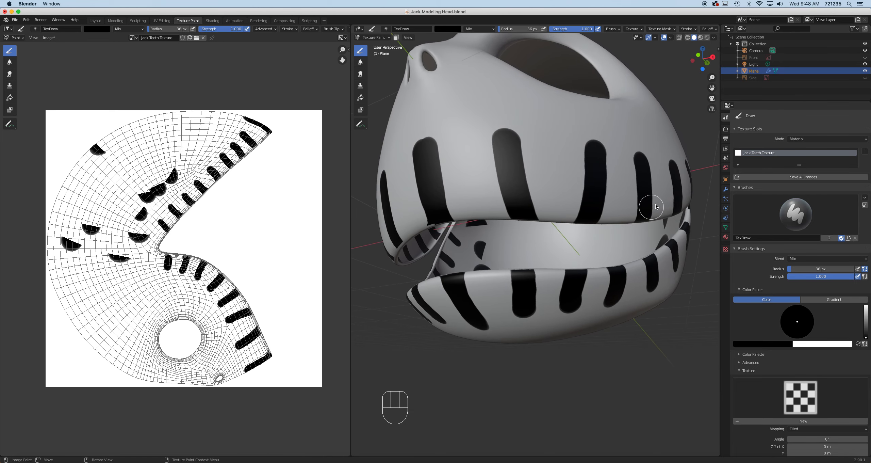
{"action": "left_click", "coordinate": [858, 345]}
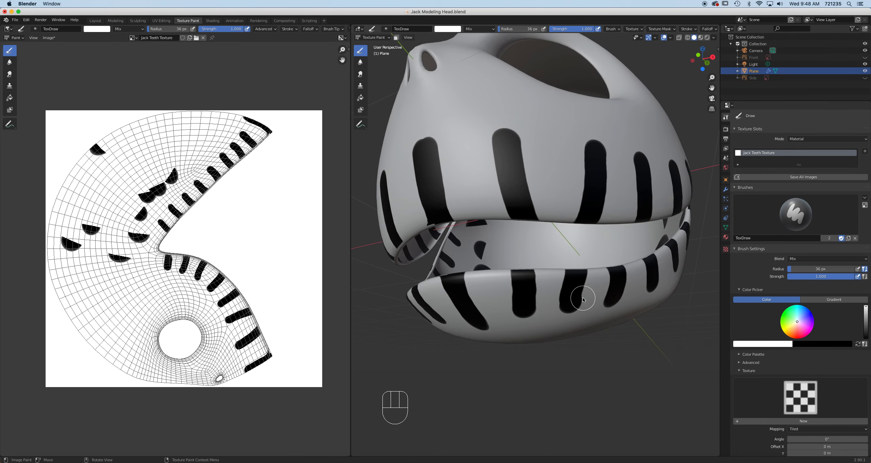
{"action": "left_click_drag", "start_coordinate": [174, 175], "coordinate": [177, 182]}
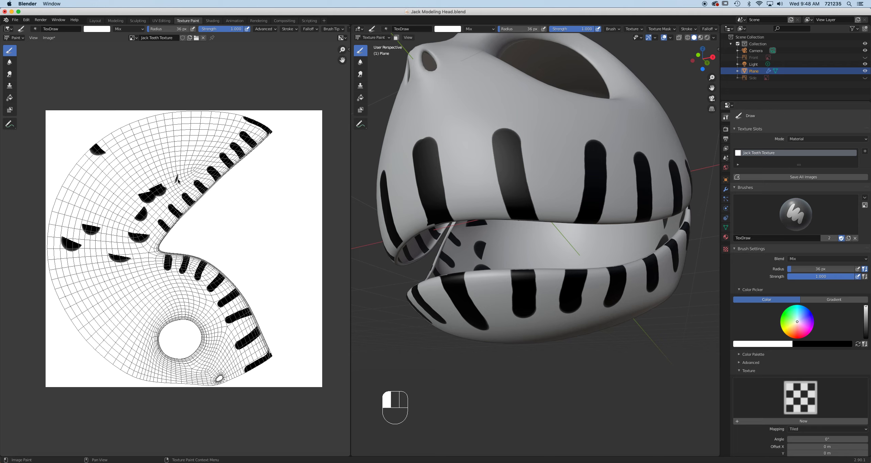
{"action": "key", "text": "f"}
{"action": "left_click", "coordinate": [161, 185]}
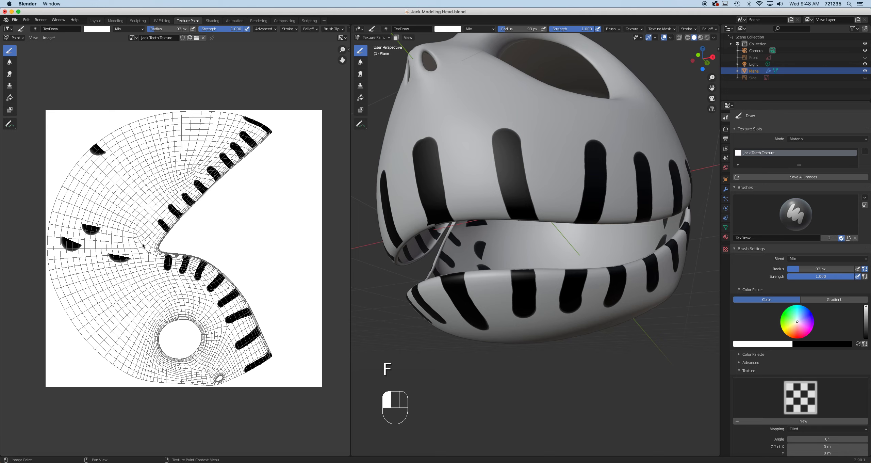
{"action": "left_click_drag", "start_coordinate": [63, 240], "coordinate": [93, 232]}
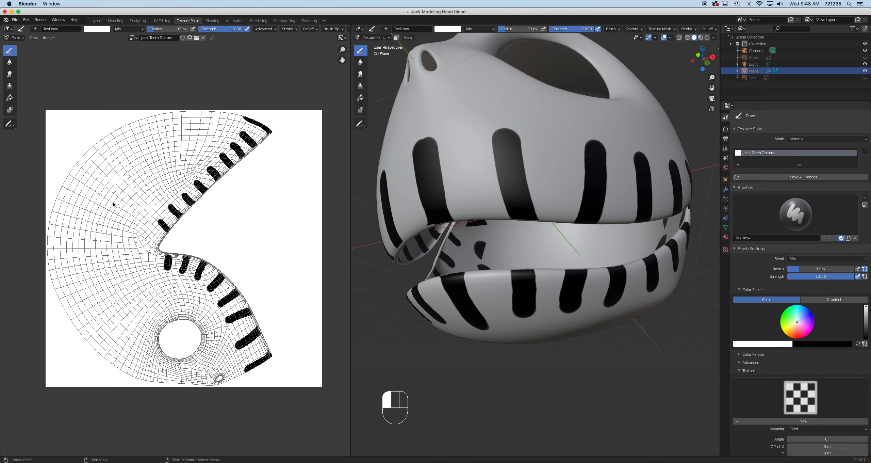
{"action": "left_click_drag", "start_coordinate": [132, 184], "coordinate": [244, 179]}
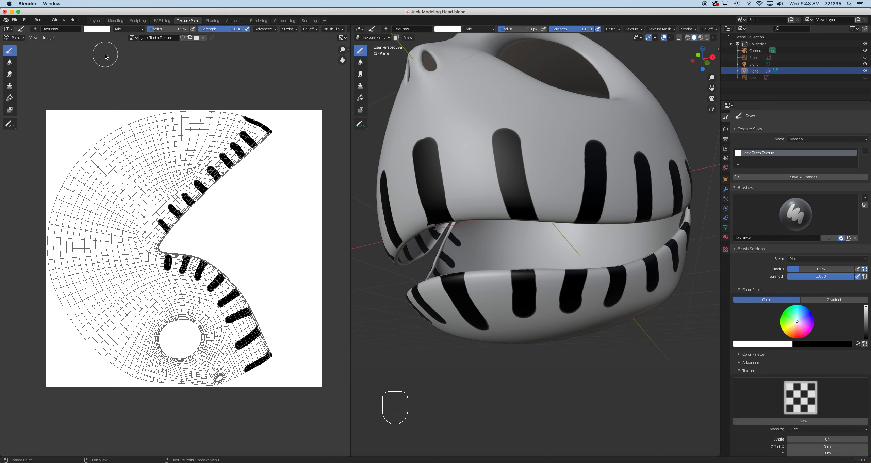
- Save the texture image to the Desktop as Jack Teeth Texture.png in PNG format with 0% compression
{"action": "left_click", "coordinate": [55, 38]}
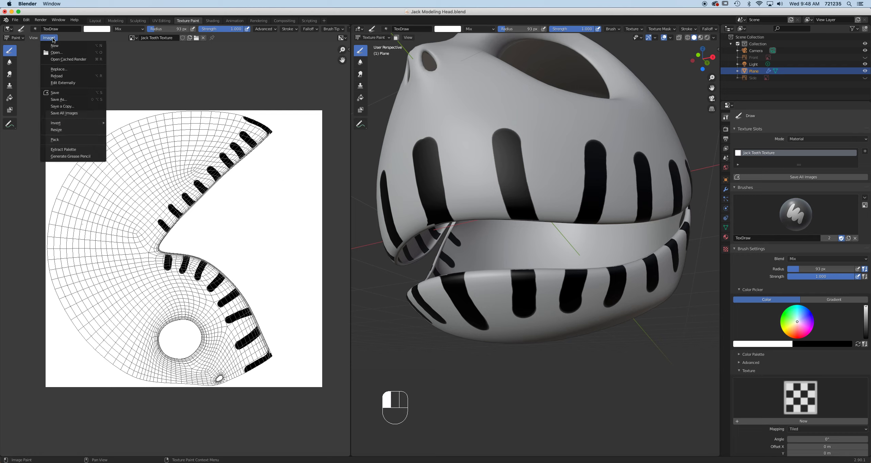
{"action": "left_click", "coordinate": [76, 100]}
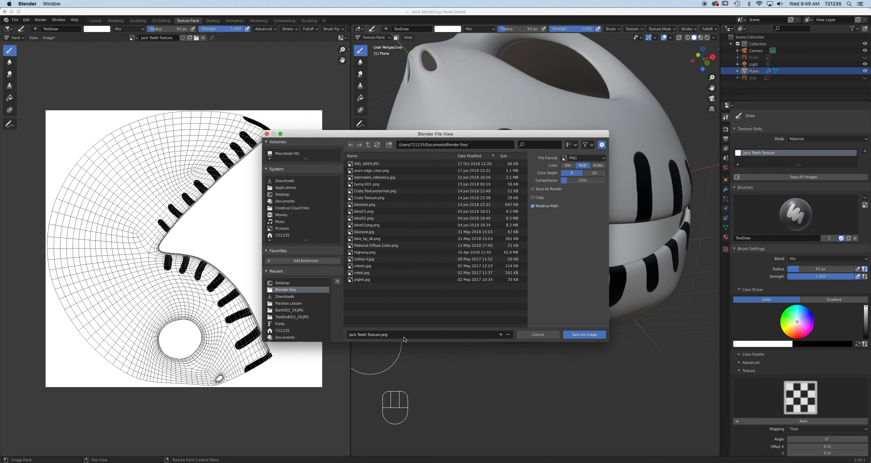
{"action": "left_click_drag", "start_coordinate": [567, 183], "coordinate": [562, 182]}
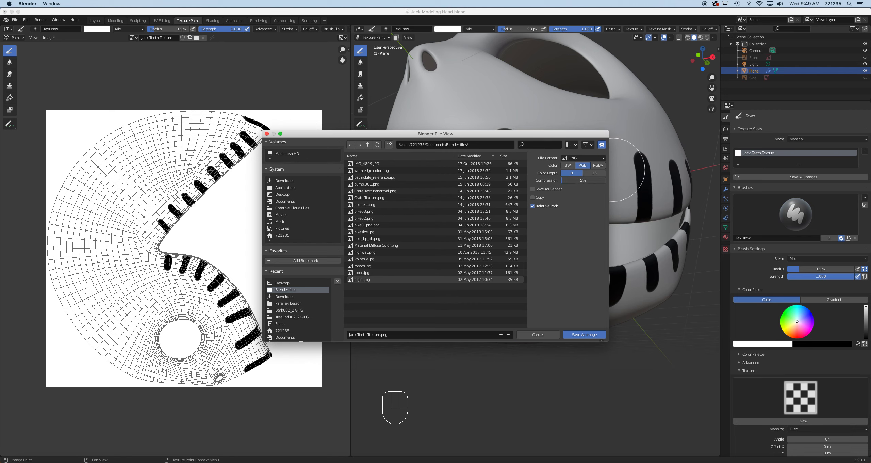
{"action": "left_click", "coordinate": [294, 195]}
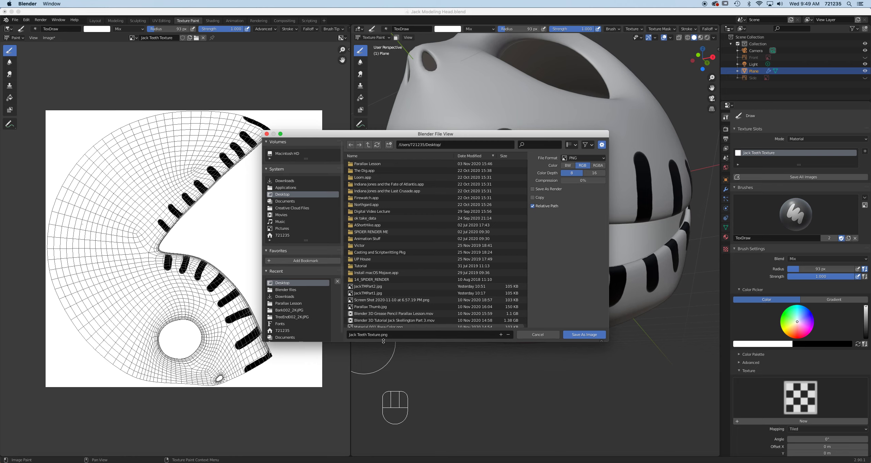
{"action": "left_click", "coordinate": [584, 334]}
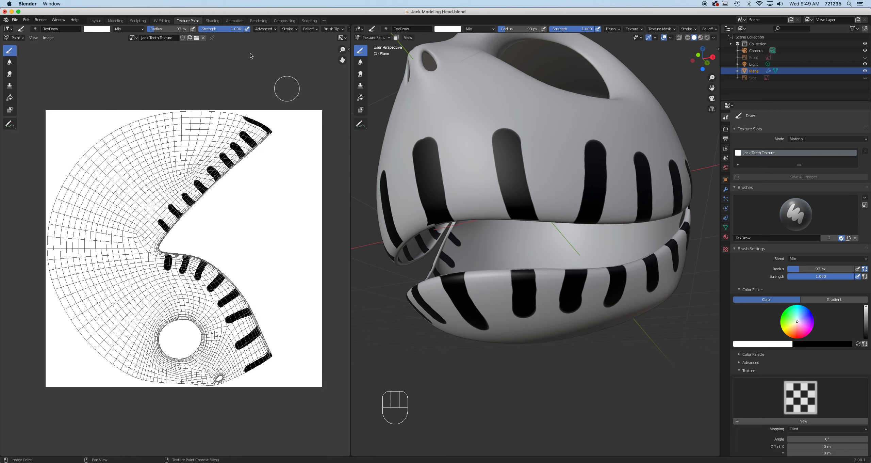
{"action": "left_click", "coordinate": [212, 21]}
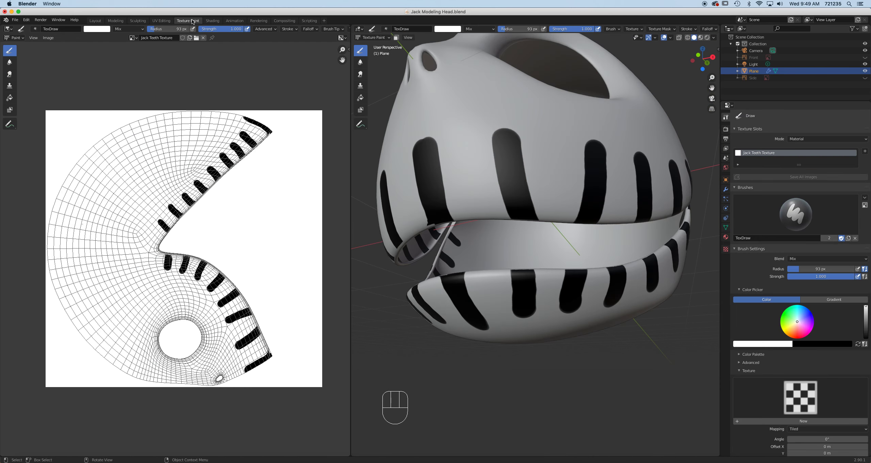
{"action": "left_click", "coordinate": [187, 20]}
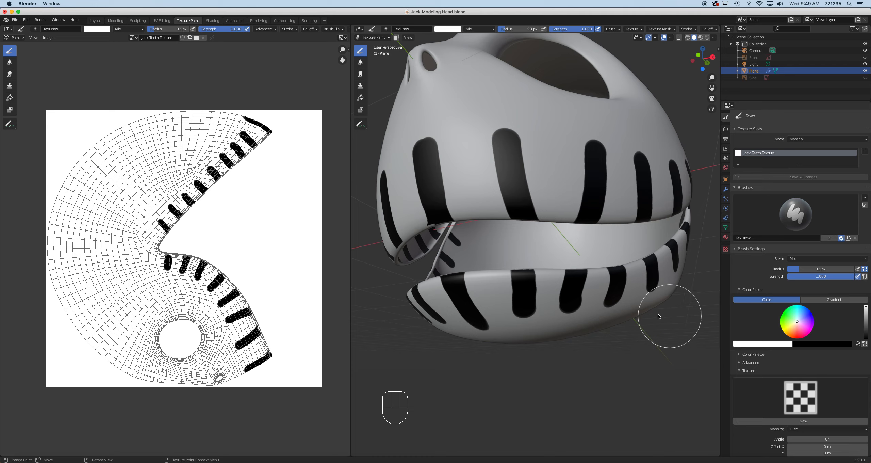
- Switch to black, set the brush radius to 55 px, and paint a line along the front edge of the upper lip
{"action": "middle_click_drag", "start_coordinate": [609, 300], "coordinate": [610, 296]}
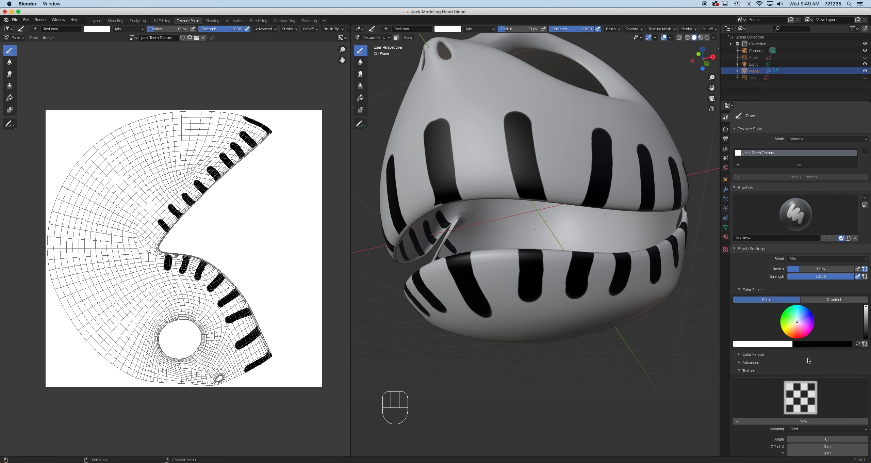
{"action": "left_click", "coordinate": [858, 344]}
{"action": "mouse_move", "coordinate": [578, 296]}
{"action": "middle_mouse_down"}
{"action": "mouse_move", "coordinate": [588, 263]}
{"action": "mouse_move", "coordinate": [588, 275]}
{"action": "middle_mouse_up"}
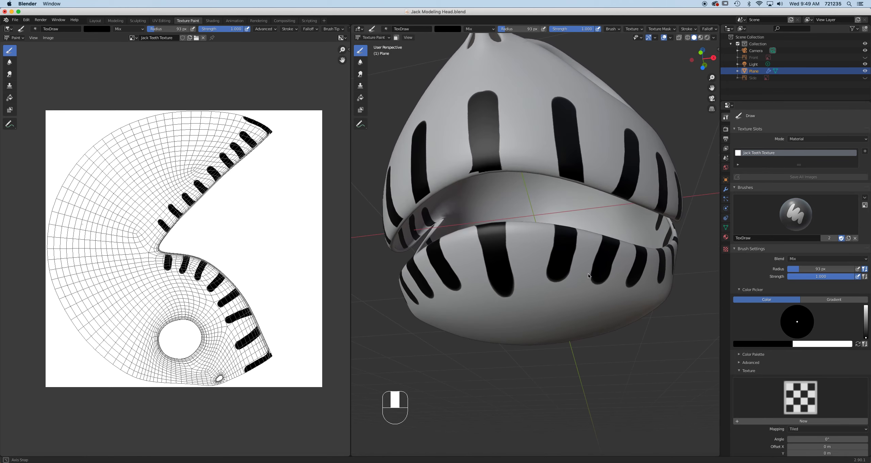
{"action": "key", "text": "f"}
{"action": "left_click", "coordinate": [500, 183]}
{"action": "left_click_drag", "start_coordinate": [480, 169], "coordinate": [546, 175]}
{"action": "mouse_move", "coordinate": [546, 176]}
{"action": "middle_mouse_down"}
{"action": "mouse_move", "coordinate": [546, 190]}
{"action": "mouse_move", "coordinate": [535, 192]}
{"action": "middle_mouse_up"}
{"action": "left_click_drag", "start_coordinate": [478, 192], "coordinate": [538, 194]}
- Reduce the brush radius to 42 px and extend the black line along the side edge of the upper lip
{"action": "middle_click_drag", "start_coordinate": [557, 193], "coordinate": [507, 196]}
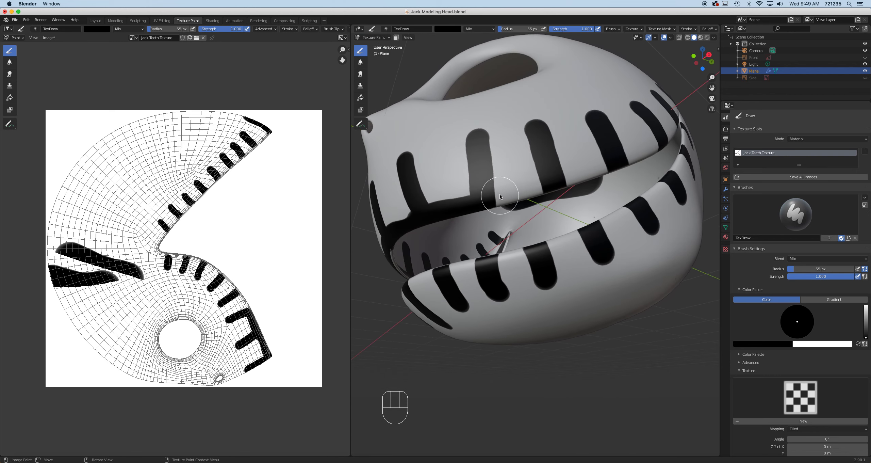
{"action": "key", "text": "f"}
{"action": "left_click", "coordinate": [497, 196]}
{"action": "left_click_drag", "start_coordinate": [496, 201], "coordinate": [618, 172]}
- Try to continue the black lip line towards the corner of the mouth on the model, and undo that stroke
{"action": "middle_click_drag", "start_coordinate": [617, 172], "coordinate": [547, 195]}
{"action": "mouse_move", "coordinate": [536, 197]}
{"action": "left_mouse_down"}
{"action": "mouse_move", "coordinate": [570, 181]}
{"action": "mouse_move", "coordinate": [595, 149]}
{"action": "left_mouse_up"}
{"action": "key", "text": "super+z"}
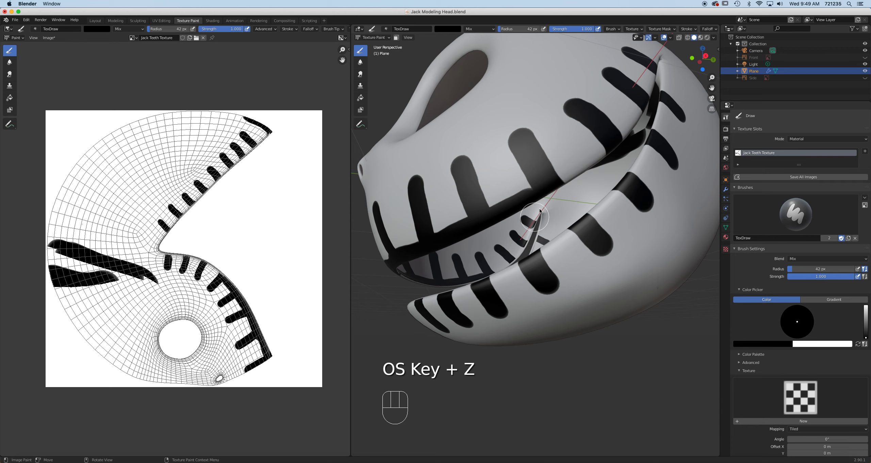
- Continue the black line on the texture along the upper lip edge, around the mouth corner and along the whole lower lip edge
{"action": "scroll", "coordinate": [217, 267], "scroll_direction": "up", "scroll_amount": 2}
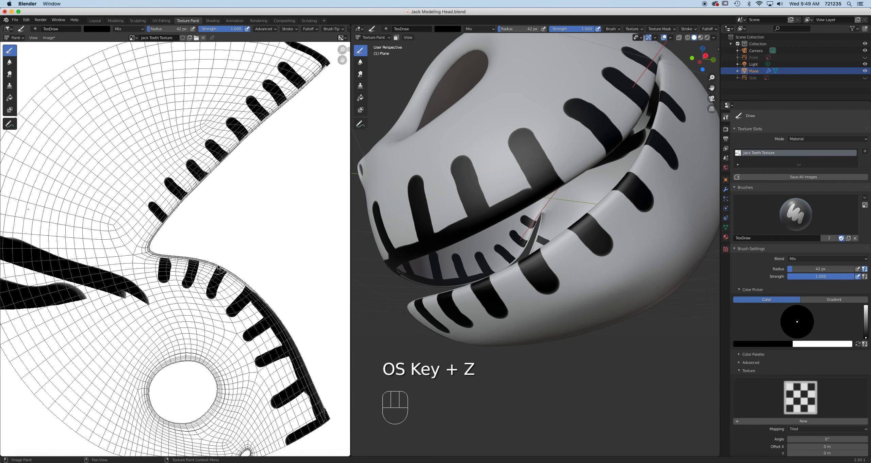
{"action": "mouse_move", "coordinate": [256, 292]}
{"action": "left_mouse_down"}
{"action": "mouse_move", "coordinate": [219, 263]}
{"action": "mouse_move", "coordinate": [146, 247]}
{"action": "left_mouse_up"}
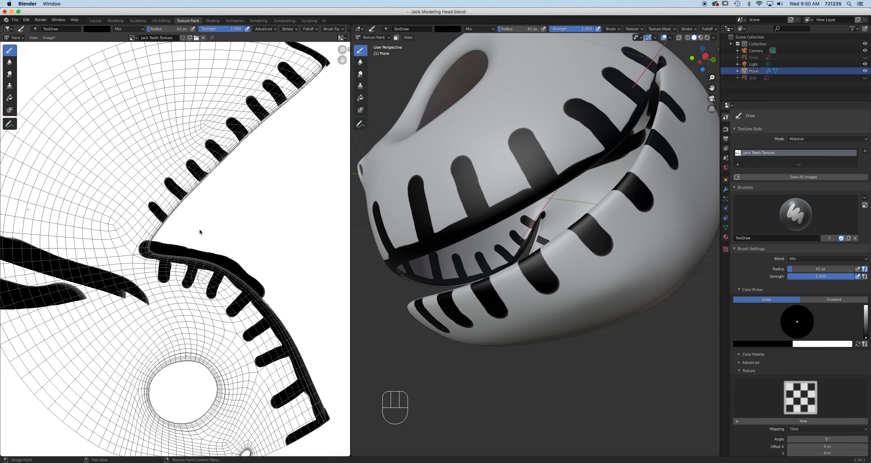
{"action": "left_click_drag", "start_coordinate": [150, 243], "coordinate": [247, 142]}
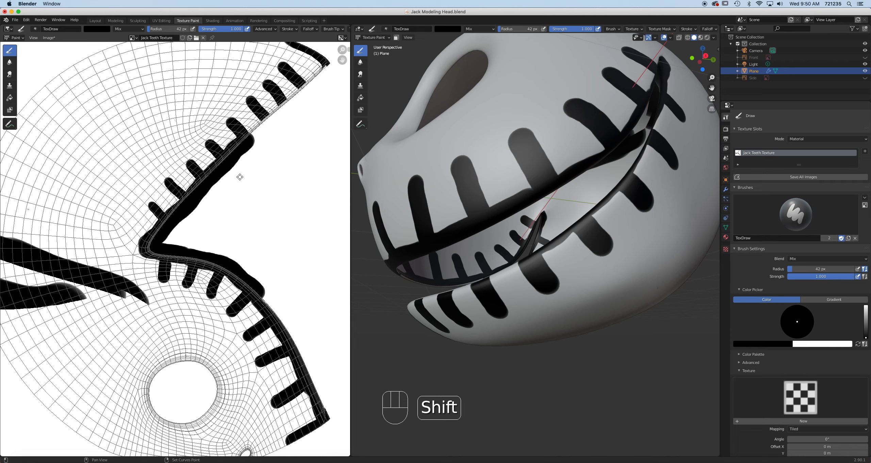
{"action": "middle_click_drag", "start_coordinate": [229, 177], "coordinate": [199, 234], "text": "shift"}
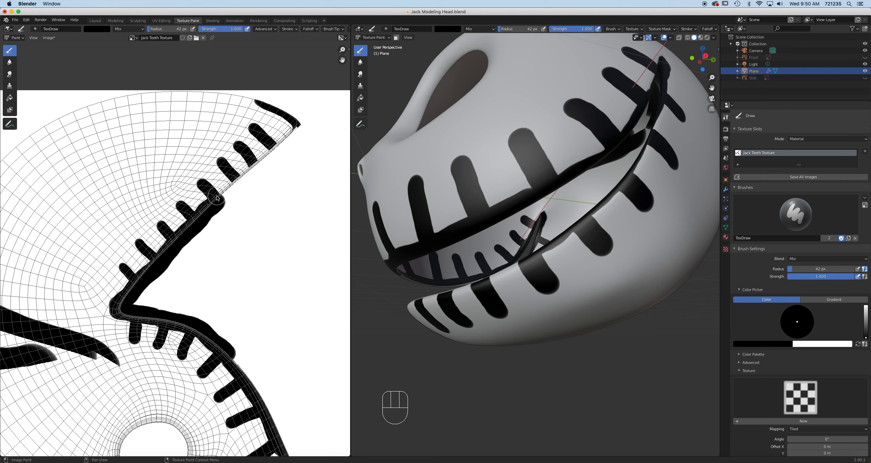
{"action": "left_click_drag", "start_coordinate": [220, 201], "coordinate": [299, 126]}
- Switch to white, set the brush radius to 117 px, and paint over the stray black streaks on the texture
{"action": "scroll", "coordinate": [216, 296], "scroll_direction": "down", "scroll_amount": 4}
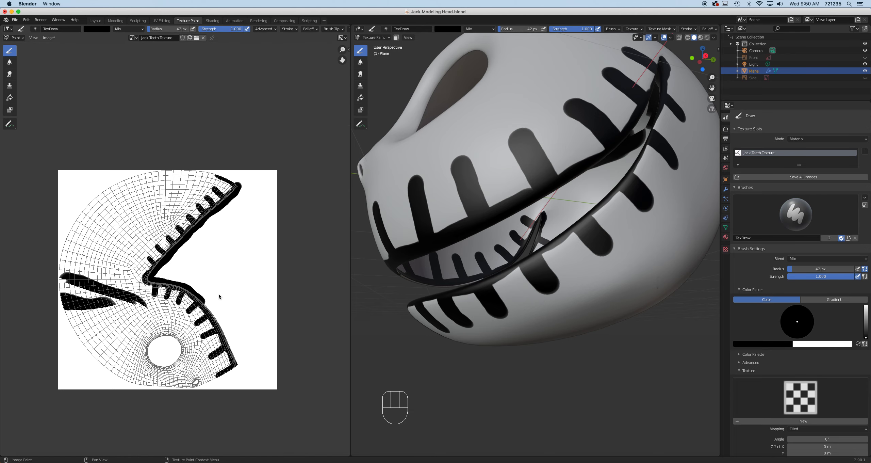
{"action": "left_click", "coordinate": [859, 344]}
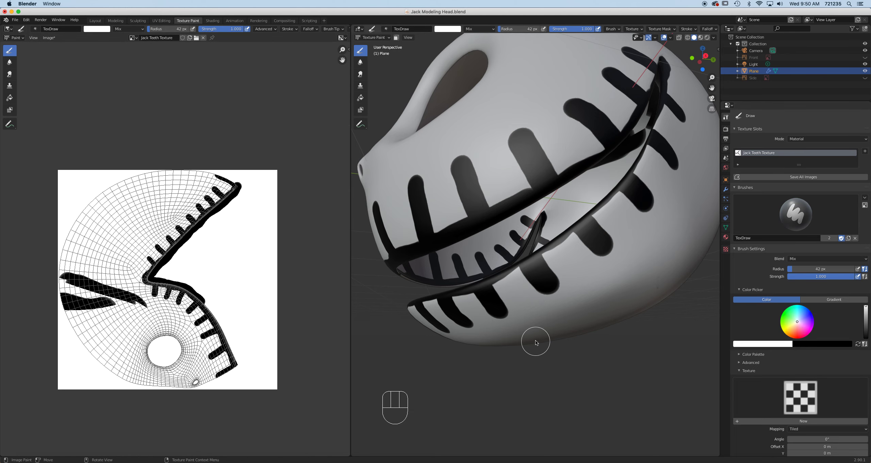
{"action": "key", "text": "f"}
{"action": "left_click", "coordinate": [133, 304]}
{"action": "mouse_move", "coordinate": [137, 305]}
{"action": "left_mouse_down"}
{"action": "mouse_move", "coordinate": [105, 296]}
{"action": "mouse_move", "coordinate": [84, 274]}
{"action": "mouse_move", "coordinate": [101, 306]}
{"action": "left_mouse_up"}
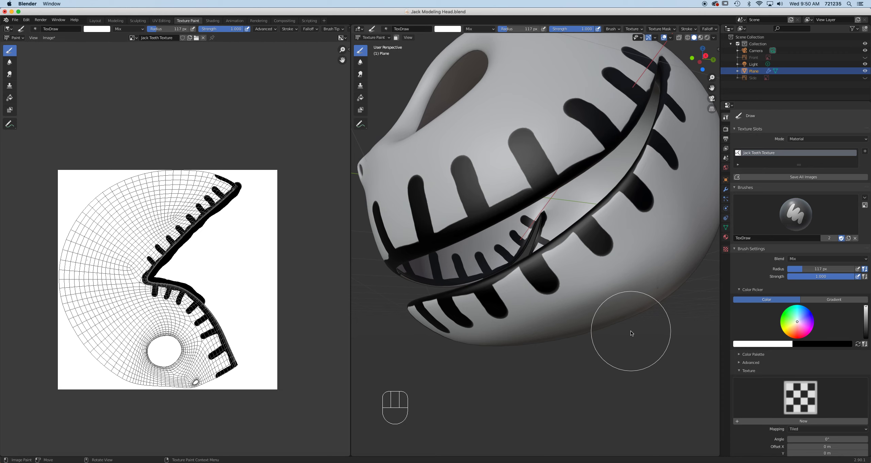
{"action": "middle_click_drag", "start_coordinate": [627, 312], "coordinate": [590, 321]}
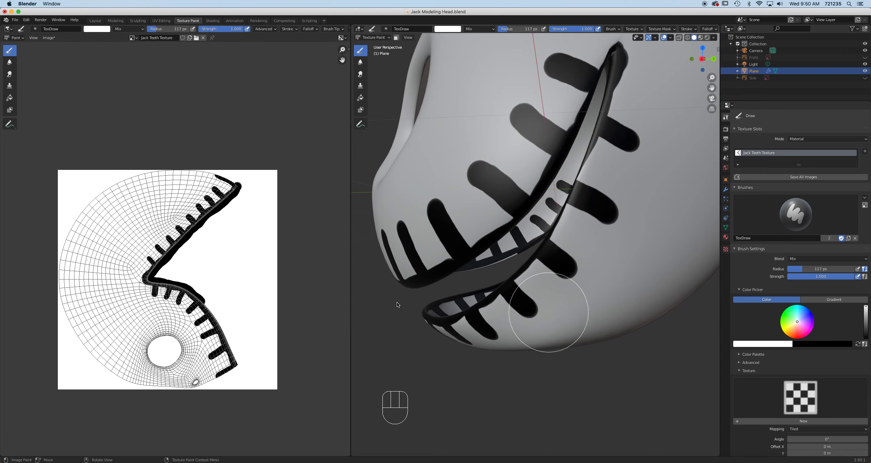
{"action": "scroll", "coordinate": [184, 309], "scroll_direction": "up", "scroll_amount": 1}
{"action": "middle_click_drag", "start_coordinate": [216, 320], "coordinate": [203, 273], "text": "shift"}
{"action": "middle_click_drag", "start_coordinate": [460, 276], "coordinate": [544, 244]}
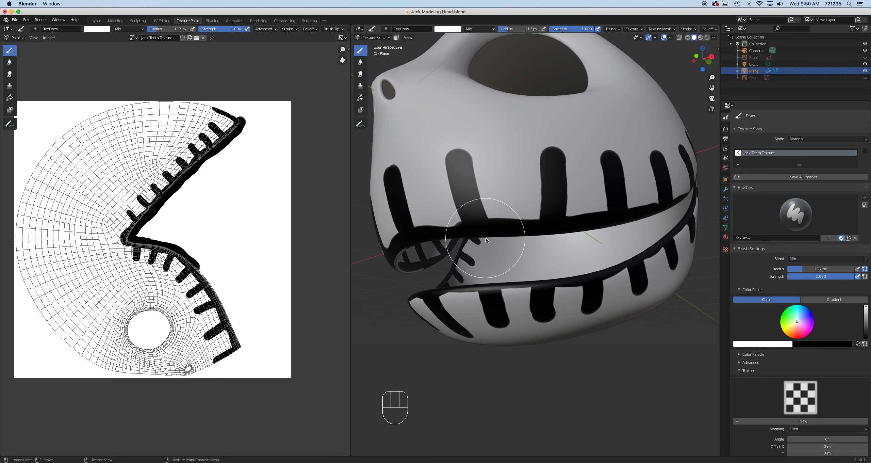
- Reduce the brush radius to 55 px and paint white along the sides of the central upper tooth mark to taper it to a point
{"action": "middle_click_drag", "start_coordinate": [486, 238], "coordinate": [491, 238]}
{"action": "scroll", "coordinate": [522, 225], "scroll_direction": "up", "scroll_amount": 5}
{"action": "scroll", "coordinate": [522, 224], "scroll_direction": "down", "scroll_amount": 4}
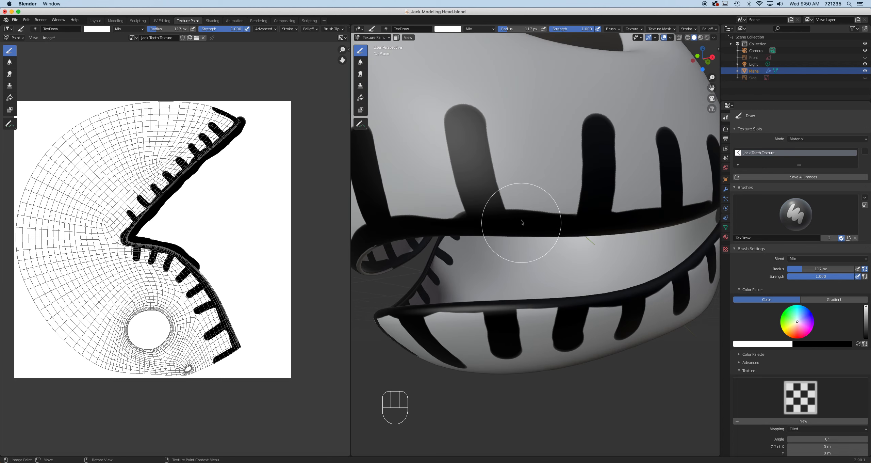
{"action": "scroll", "coordinate": [521, 179], "scroll_direction": "down", "scroll_amount": 2}
{"action": "middle_click_drag", "start_coordinate": [481, 210], "coordinate": [507, 214]}
{"action": "key", "text": "f"}
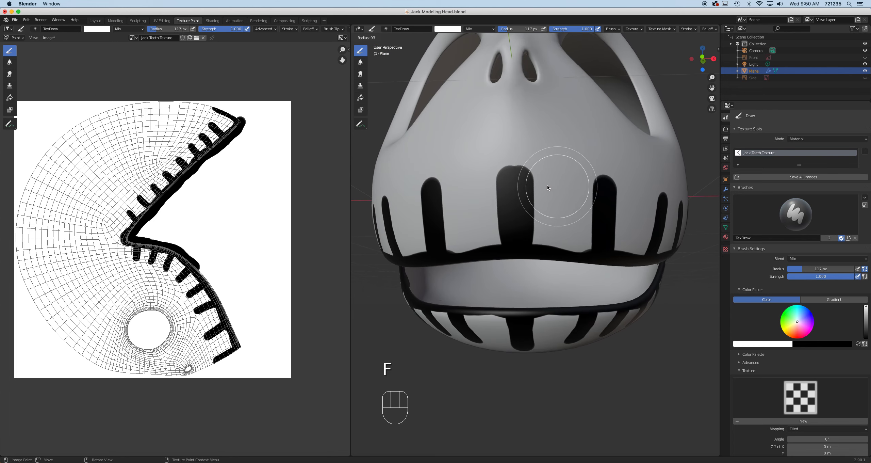
{"action": "left_click", "coordinate": [535, 189]}
{"action": "middle_click_drag", "start_coordinate": [557, 197], "coordinate": [526, 192]}
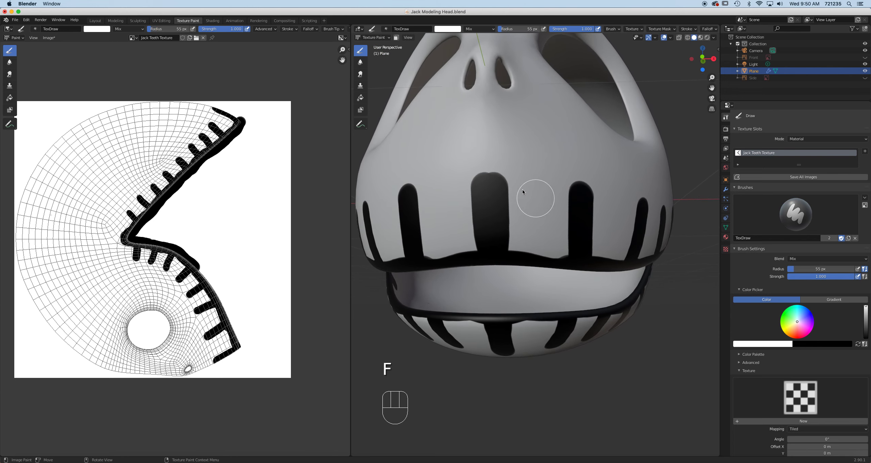
{"action": "left_click_drag", "start_coordinate": [507, 166], "coordinate": [527, 239]}
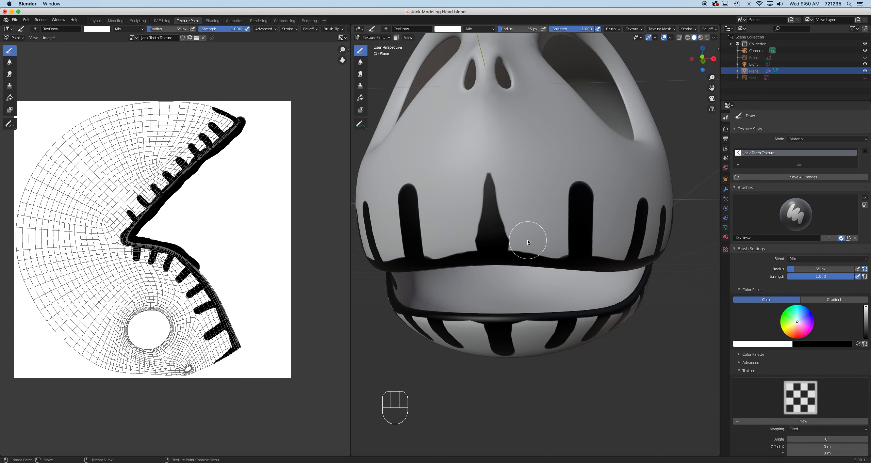
- Thicken the front of the upper lip line in black, and paint rounded white tooth ends beside the central mark
{"action": "left_click", "coordinate": [858, 344]}
{"action": "left_click_drag", "start_coordinate": [509, 245], "coordinate": [558, 249]}
{"action": "left_click", "coordinate": [858, 344]}
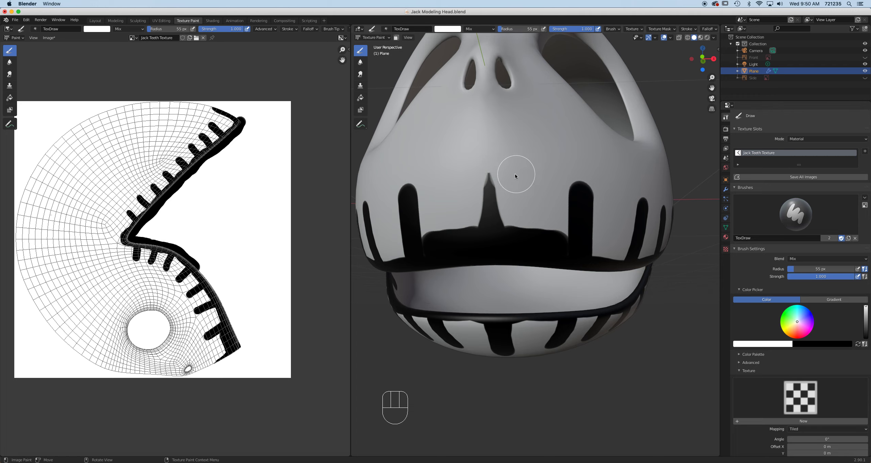
{"action": "mouse_move", "coordinate": [517, 209]}
{"action": "left_mouse_down"}
{"action": "mouse_move", "coordinate": [532, 238]}
{"action": "mouse_move", "coordinate": [545, 240]}
{"action": "mouse_move", "coordinate": [552, 229]}
{"action": "left_mouse_up"}
{"action": "left_click_drag", "start_coordinate": [555, 211], "coordinate": [561, 173]}
- Paint white along the first and second upper tooth marks beside the centre to taper them to points
{"action": "mouse_move", "coordinate": [545, 218]}
{"action": "middle_mouse_down"}
{"action": "mouse_move", "coordinate": [518, 215]}
{"action": "mouse_move", "coordinate": [485, 174]}
{"action": "middle_mouse_up"}
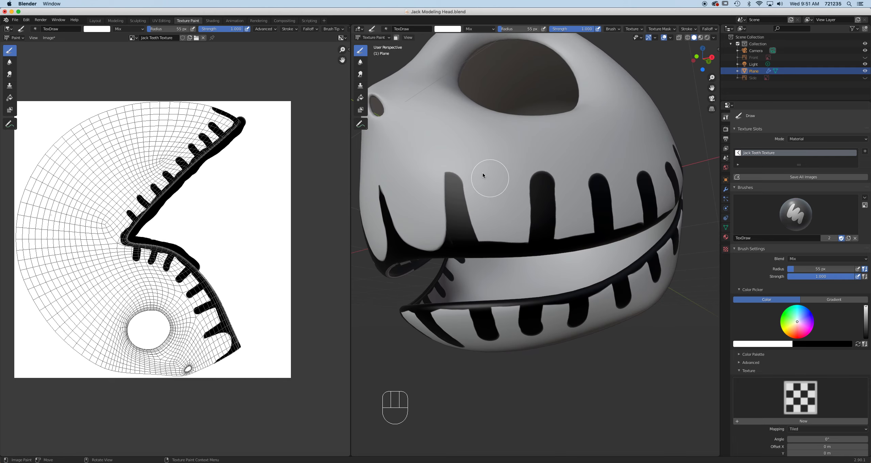
{"action": "left_click_drag", "start_coordinate": [467, 167], "coordinate": [460, 151]}
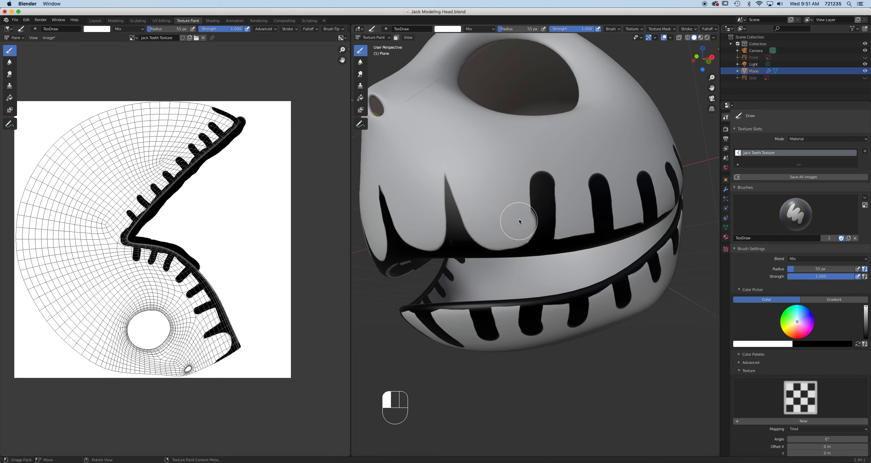
{"action": "left_click_drag", "start_coordinate": [525, 190], "coordinate": [527, 162]}
{"action": "mouse_move", "coordinate": [527, 161]}
{"action": "middle_mouse_down"}
{"action": "mouse_move", "coordinate": [500, 192]}
{"action": "mouse_move", "coordinate": [464, 185]}
{"action": "middle_mouse_up"}
{"action": "left_click_drag", "start_coordinate": [464, 186], "coordinate": [470, 178]}
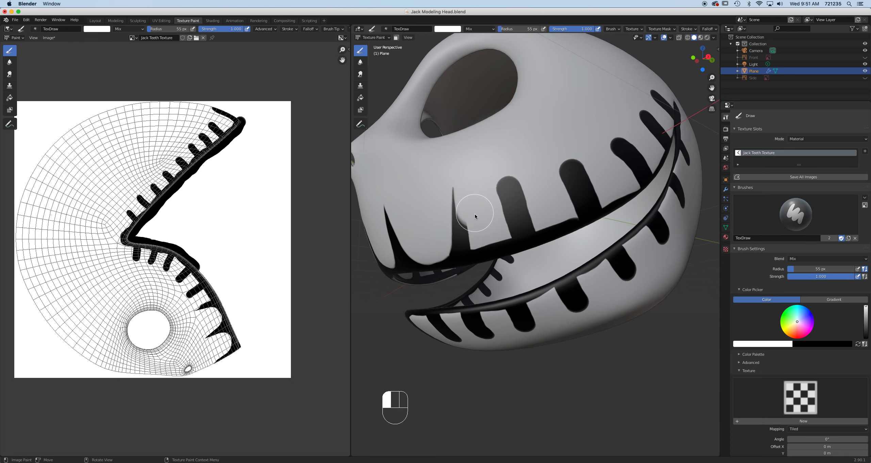
- Round off the tooth between the second and third upper side marks in white and trim the third mark's front edge
{"action": "left_click", "coordinate": [480, 233]}
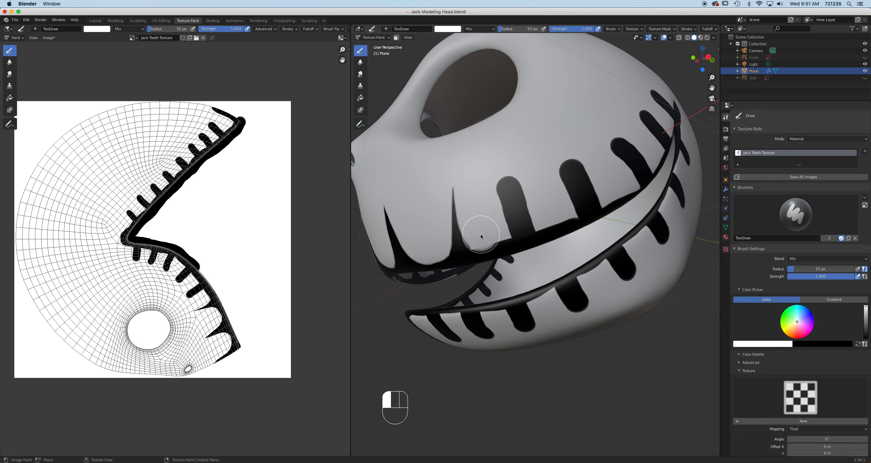
{"action": "left_click_drag", "start_coordinate": [479, 236], "coordinate": [493, 229]}
{"action": "left_click", "coordinate": [481, 237]}
{"action": "left_click", "coordinate": [494, 230]}
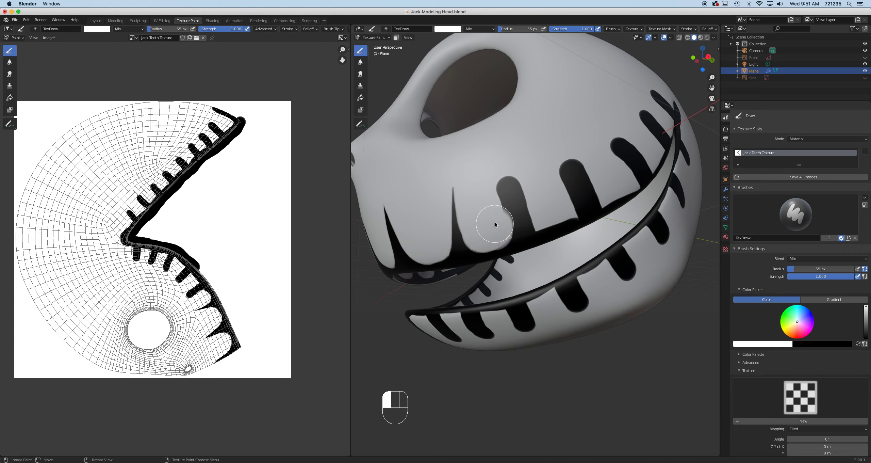
{"action": "left_click_drag", "start_coordinate": [491, 199], "coordinate": [479, 163]}
- Taper the third, fourth and fifth upper side marks to points with white paint, rounding the teeth between them
{"action": "middle_click_drag", "start_coordinate": [479, 162], "coordinate": [467, 192]}
{"action": "left_click", "coordinate": [464, 188]}
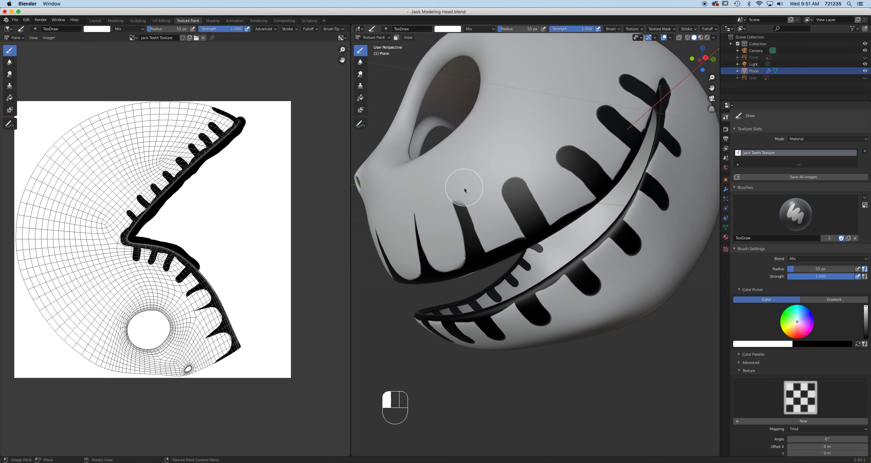
{"action": "left_click", "coordinate": [494, 235]}
{"action": "left_click_drag", "start_coordinate": [501, 227], "coordinate": [504, 229]}
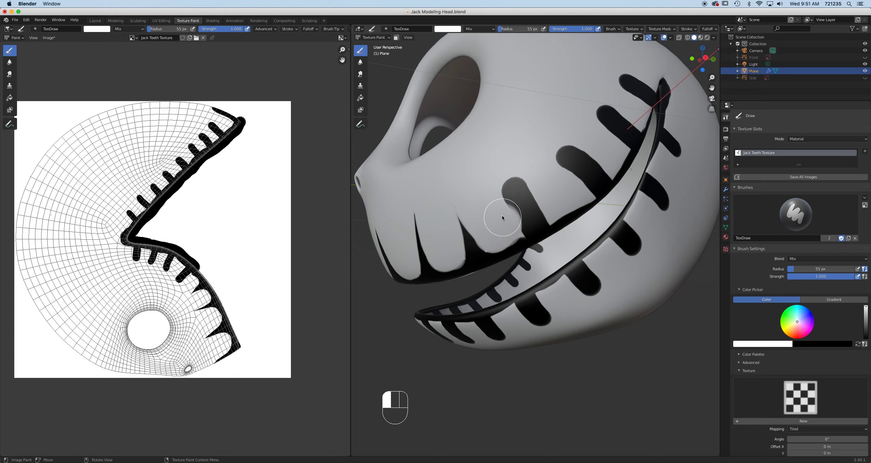
{"action": "left_click_drag", "start_coordinate": [479, 162], "coordinate": [515, 169]}
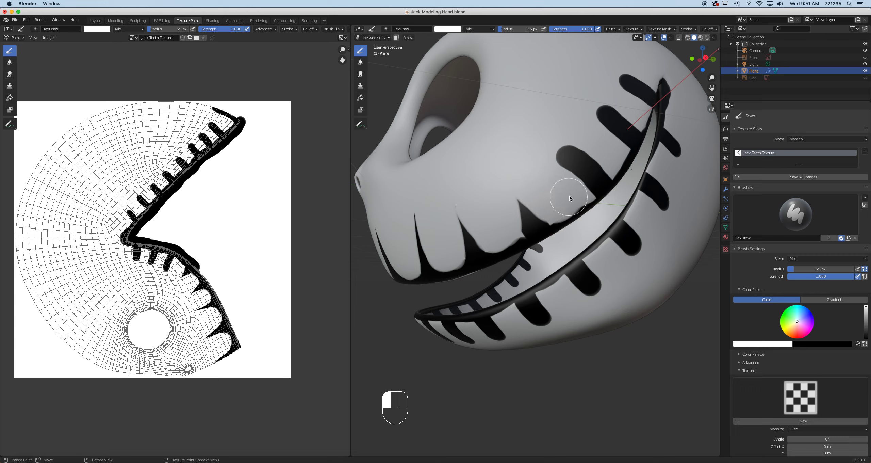
{"action": "mouse_move", "coordinate": [538, 150]}
{"action": "left_mouse_down"}
{"action": "mouse_move", "coordinate": [565, 133]}
{"action": "mouse_move", "coordinate": [590, 149]}
{"action": "mouse_move", "coordinate": [558, 167]}
{"action": "left_mouse_up"}
- Switch to black and thicken the lower lip line on the texture, from the mouth corner along its whole toothed edge
{"action": "mouse_move", "coordinate": [558, 167]}
{"action": "middle_mouse_down"}
{"action": "mouse_move", "coordinate": [524, 196]}
{"action": "mouse_move", "coordinate": [561, 187]}
{"action": "mouse_move", "coordinate": [527, 216]}
{"action": "mouse_move", "coordinate": [529, 234]}
{"action": "mouse_move", "coordinate": [554, 261]}
{"action": "mouse_move", "coordinate": [507, 263]}
{"action": "mouse_move", "coordinate": [530, 238]}
{"action": "middle_mouse_up"}
{"action": "scroll", "coordinate": [528, 258], "scroll_direction": "up", "scroll_amount": 5}
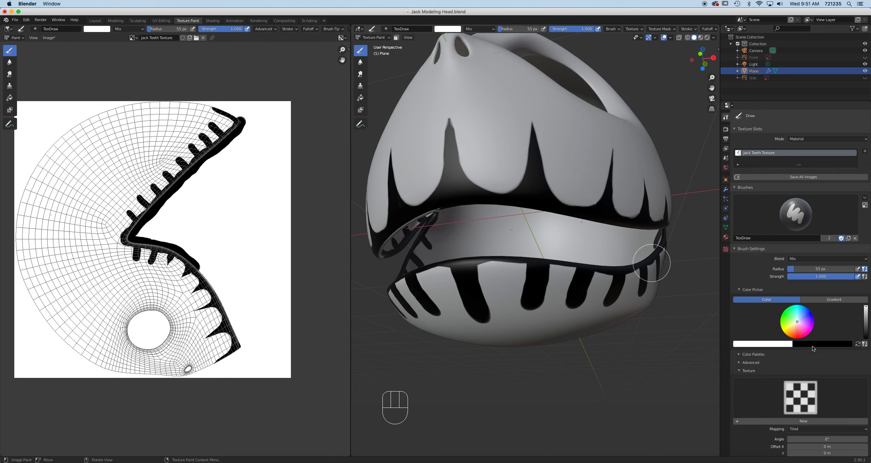
{"action": "left_click", "coordinate": [858, 343]}
{"action": "scroll", "coordinate": [191, 244], "scroll_direction": "up", "scroll_amount": 3}
{"action": "middle_click_drag", "start_coordinate": [187, 224], "coordinate": [236, 276], "text": "shift"}
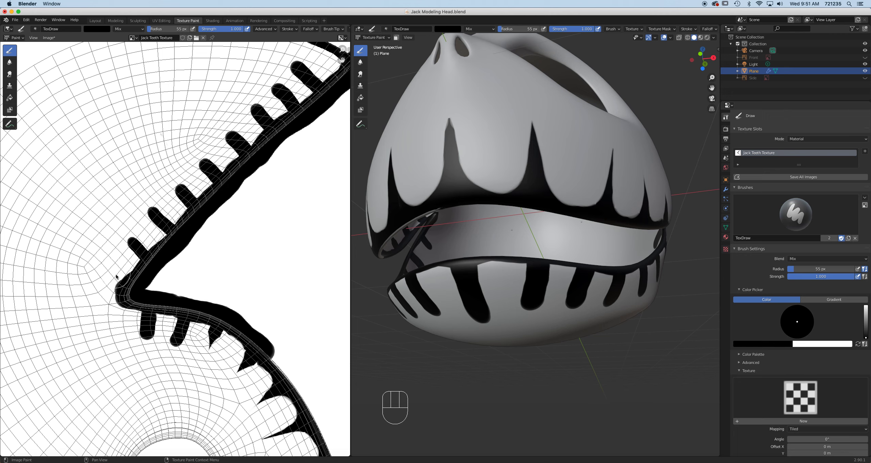
{"action": "mouse_move", "coordinate": [123, 294]}
{"action": "left_mouse_down"}
{"action": "mouse_move", "coordinate": [117, 287]}
{"action": "mouse_move", "coordinate": [195, 215]}
{"action": "mouse_move", "coordinate": [150, 258]}
{"action": "left_mouse_up"}
{"action": "left_click_drag", "start_coordinate": [253, 163], "coordinate": [201, 206]}
{"action": "mouse_move", "coordinate": [283, 130]}
{"action": "left_mouse_down"}
{"action": "mouse_move", "coordinate": [259, 151]}
{"action": "mouse_move", "coordinate": [297, 119]}
{"action": "mouse_move", "coordinate": [279, 134]}
{"action": "mouse_move", "coordinate": [285, 127]}
{"action": "left_mouse_up"}
{"action": "middle_click_drag", "start_coordinate": [295, 117], "coordinate": [268, 166], "text": "shift"}
{"action": "mouse_move", "coordinate": [269, 166]}
{"action": "left_mouse_down"}
{"action": "mouse_move", "coordinate": [326, 110]}
{"action": "mouse_move", "coordinate": [306, 136]}
{"action": "left_mouse_up"}
- Thicken the upper lip line in black on the texture from the mouth corner towards the front teeth
{"action": "middle_click_drag", "start_coordinate": [203, 342], "coordinate": [212, 257], "text": "shift"}
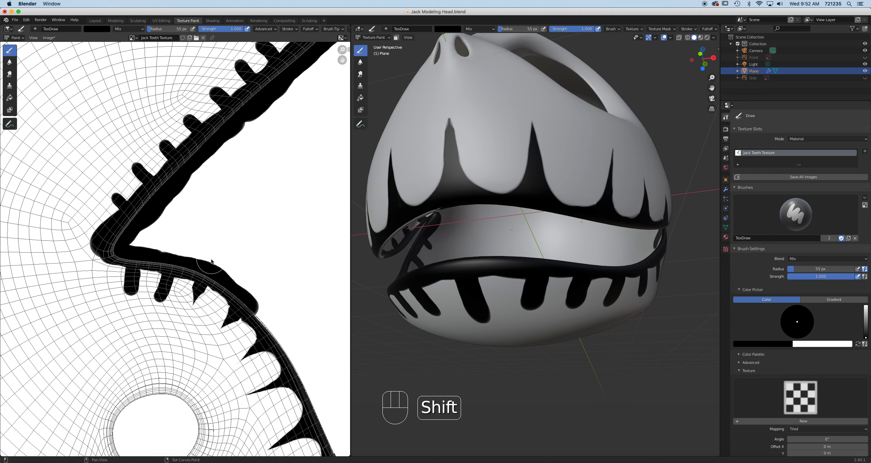
{"action": "mouse_move", "coordinate": [140, 256]}
{"action": "left_mouse_down"}
{"action": "mouse_move", "coordinate": [208, 275]}
{"action": "mouse_move", "coordinate": [234, 295]}
{"action": "left_mouse_up"}
{"action": "middle_click_drag", "start_coordinate": [234, 295], "coordinate": [196, 235], "text": "shift"}
{"action": "mouse_move", "coordinate": [203, 248]}
{"action": "left_mouse_down"}
{"action": "mouse_move", "coordinate": [217, 254]}
{"action": "mouse_move", "coordinate": [222, 273]}
{"action": "mouse_move", "coordinate": [210, 259]}
{"action": "left_mouse_up"}
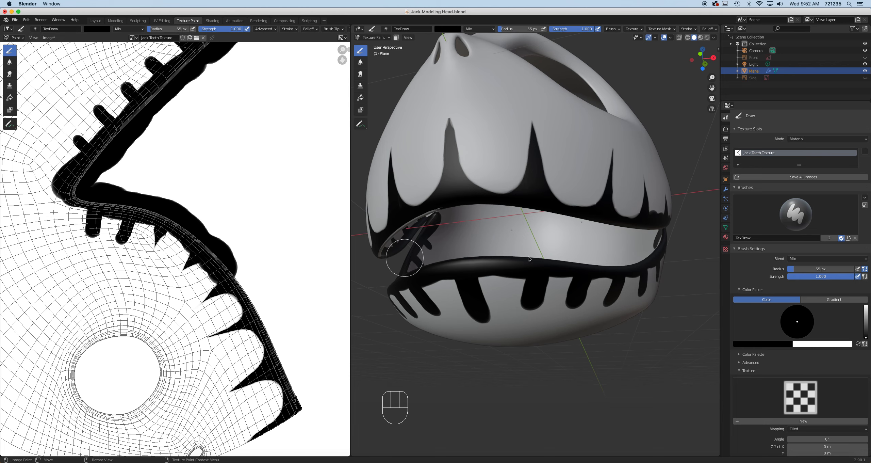
- Switch to white and taper the central lower tooth mark and its neighbours to points, rounding the teeth between them
{"action": "left_click", "coordinate": [858, 343]}
{"action": "mouse_move", "coordinate": [528, 329]}
{"action": "middle_mouse_down"}
{"action": "mouse_move", "coordinate": [518, 309]}
{"action": "mouse_move", "coordinate": [527, 302]}
{"action": "middle_mouse_up"}
{"action": "mouse_move", "coordinate": [527, 283]}
{"action": "left_mouse_down"}
{"action": "mouse_move", "coordinate": [535, 239]}
{"action": "mouse_move", "coordinate": [562, 261]}
{"action": "mouse_move", "coordinate": [545, 248]}
{"action": "mouse_move", "coordinate": [546, 271]}
{"action": "mouse_move", "coordinate": [551, 240]}
{"action": "mouse_move", "coordinate": [541, 262]}
{"action": "left_mouse_up"}
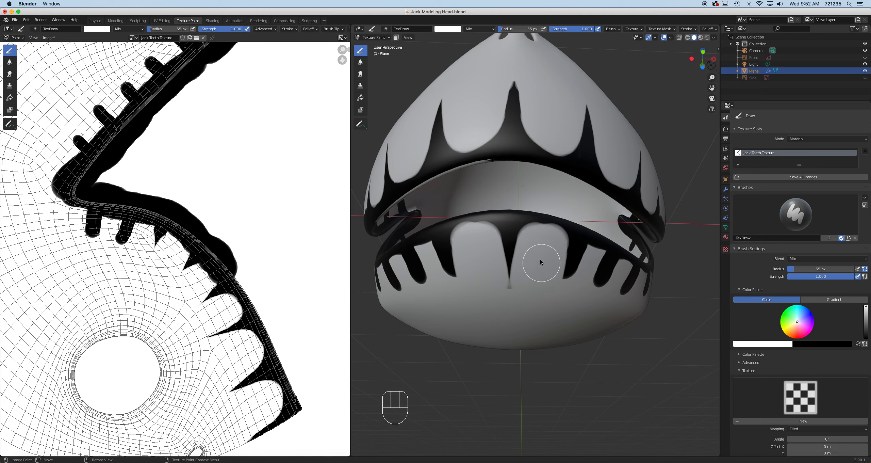
{"action": "mouse_move", "coordinate": [541, 271]}
{"action": "middle_mouse_down"}
{"action": "mouse_move", "coordinate": [526, 270]}
{"action": "mouse_move", "coordinate": [535, 272]}
{"action": "middle_mouse_up"}
{"action": "mouse_move", "coordinate": [533, 271]}
{"action": "left_mouse_down"}
{"action": "mouse_move", "coordinate": [526, 295]}
{"action": "mouse_move", "coordinate": [534, 279]}
{"action": "left_mouse_up"}
{"action": "left_click_drag", "start_coordinate": [540, 309], "coordinate": [542, 309]}
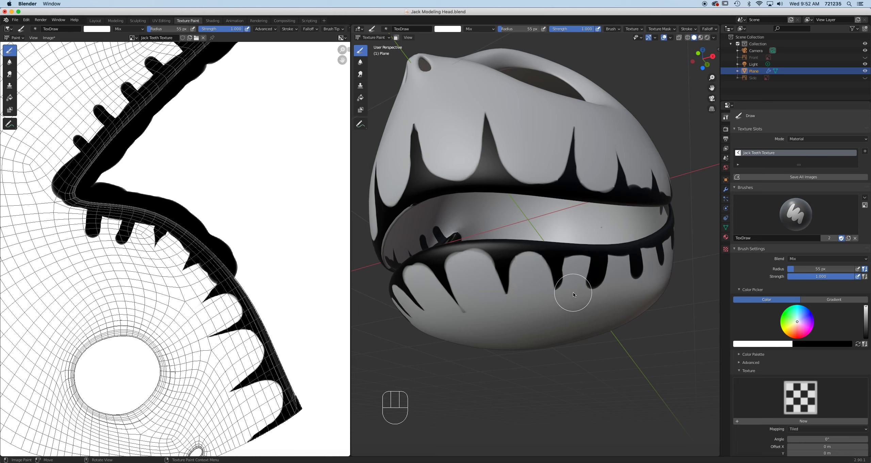
- Taper the next lower tooth marks towards the side of the jaw with white paint and round the teeth between them
{"action": "scroll", "coordinate": [573, 292], "scroll_direction": "up", "scroll_amount": 2}
{"action": "middle_click_drag", "start_coordinate": [576, 285], "coordinate": [538, 314], "text": "shift"}
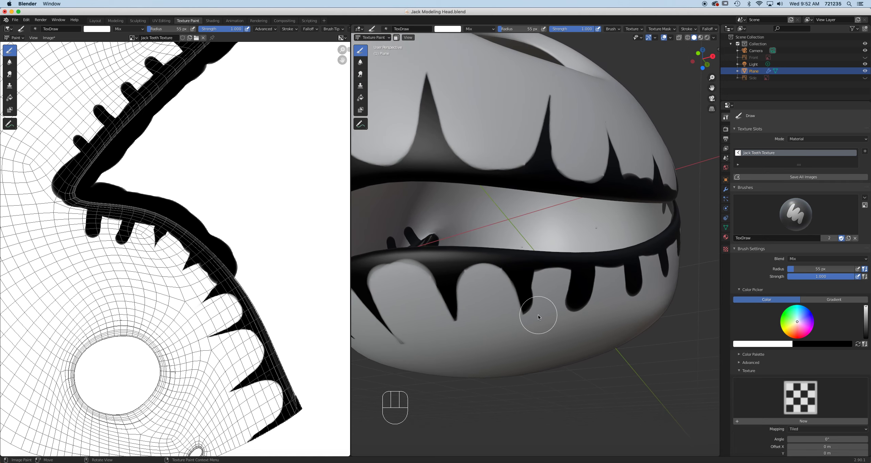
{"action": "left_click_drag", "start_coordinate": [542, 319], "coordinate": [544, 310]}
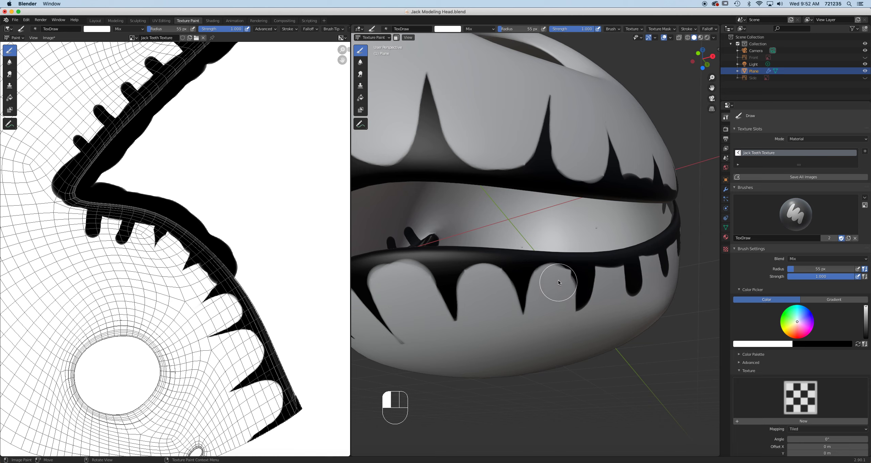
{"action": "left_click_drag", "start_coordinate": [556, 280], "coordinate": [560, 283]}
{"action": "left_click_drag", "start_coordinate": [594, 324], "coordinate": [598, 299]}
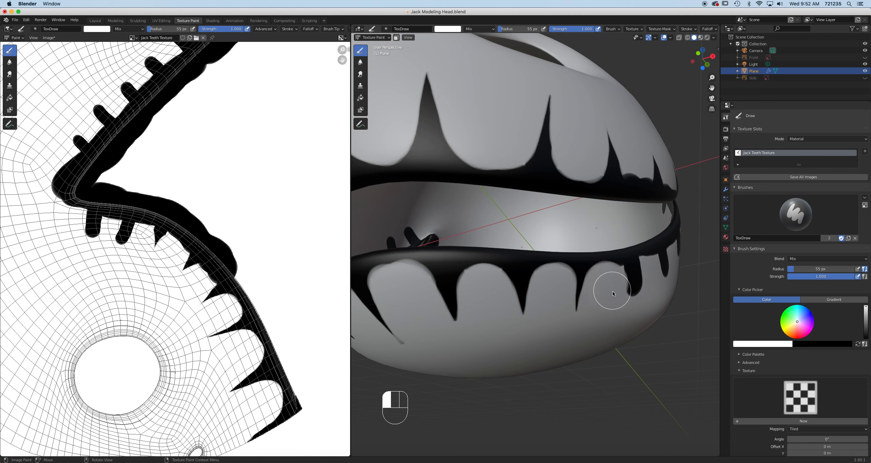
{"action": "left_click_drag", "start_coordinate": [609, 276], "coordinate": [609, 277]}
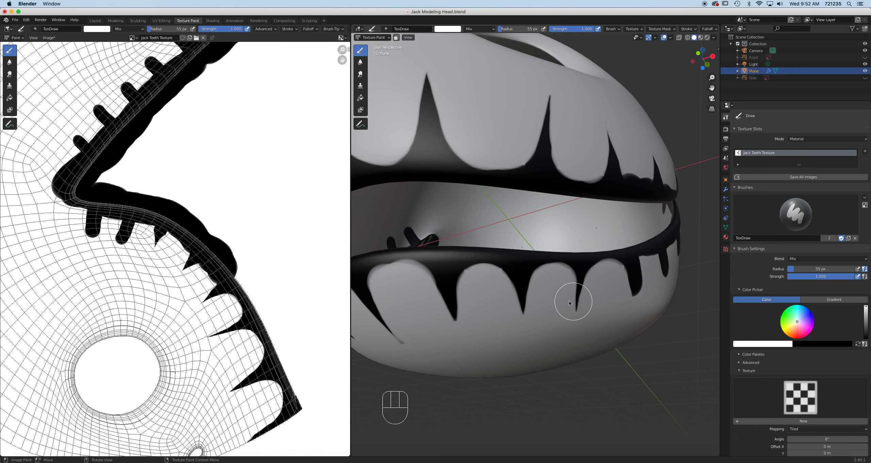
- Paint white around the corner of the mouth to trim the end of the black lip line
{"action": "scroll", "coordinate": [570, 301], "scroll_direction": "down", "scroll_amount": 5}
{"action": "mouse_move", "coordinate": [567, 301]}
{"action": "middle_mouse_down"}
{"action": "mouse_move", "coordinate": [581, 290]}
{"action": "mouse_move", "coordinate": [497, 296]}
{"action": "mouse_move", "coordinate": [520, 299]}
{"action": "middle_mouse_up"}
{"action": "mouse_move", "coordinate": [626, 156]}
{"action": "left_mouse_down"}
{"action": "mouse_move", "coordinate": [625, 176]}
{"action": "mouse_move", "coordinate": [624, 167]}
{"action": "left_mouse_up"}
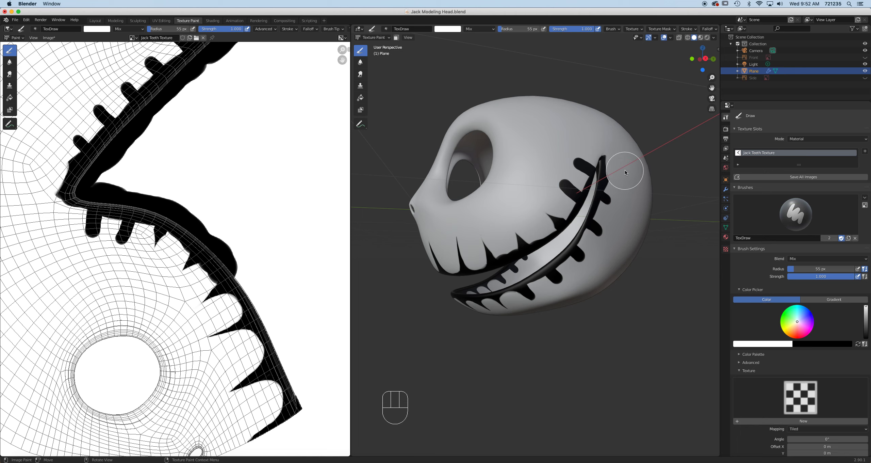
- Check the painted teeth from the side and front, and save the Jack Teeth Texture image
{"action": "scroll", "coordinate": [552, 246], "scroll_direction": "up", "scroll_amount": 2}
{"action": "scroll", "coordinate": [551, 246], "scroll_direction": "up", "scroll_amount": 3}
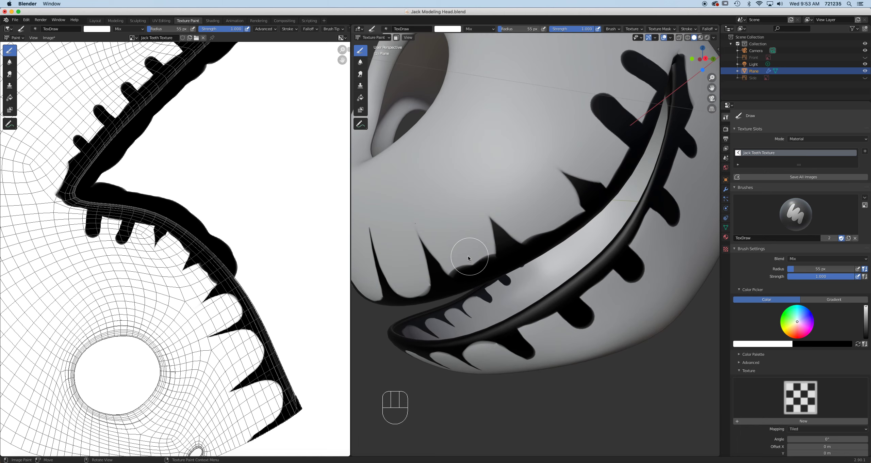
{"action": "middle_click_drag", "start_coordinate": [474, 248], "coordinate": [531, 235]}
{"action": "scroll", "coordinate": [524, 238], "scroll_direction": "down", "scroll_amount": 5}
{"action": "mouse_move", "coordinate": [514, 270]}
{"action": "middle_mouse_down"}
{"action": "mouse_move", "coordinate": [551, 288]}
{"action": "mouse_move", "coordinate": [505, 269]}
{"action": "mouse_move", "coordinate": [544, 276]}
{"action": "mouse_move", "coordinate": [557, 266]}
{"action": "mouse_move", "coordinate": [571, 288]}
{"action": "mouse_move", "coordinate": [609, 267]}
{"action": "mouse_move", "coordinate": [575, 283]}
{"action": "mouse_move", "coordinate": [581, 292]}
{"action": "mouse_move", "coordinate": [556, 271]}
{"action": "middle_mouse_up"}
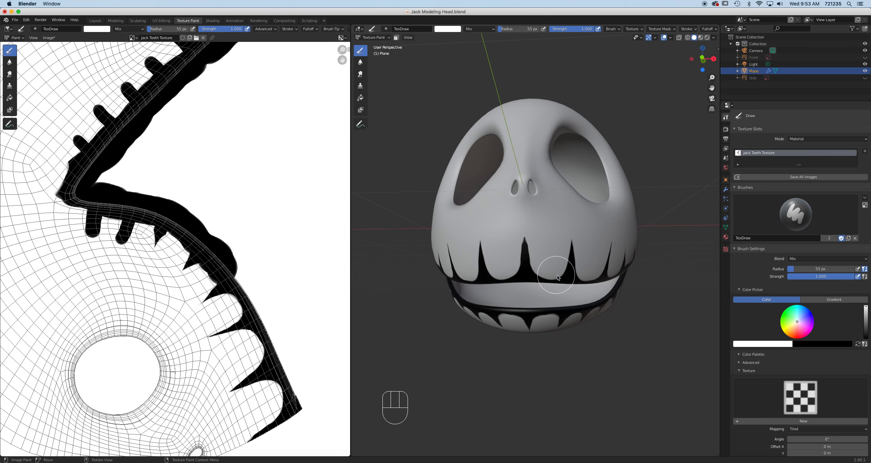
{"action": "middle_click_drag", "start_coordinate": [542, 271], "coordinate": [545, 275]}
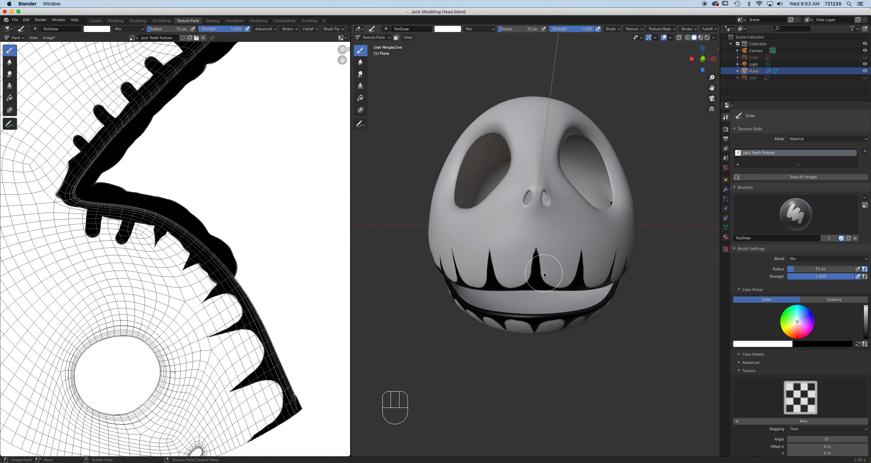
{"action": "left_click_drag", "start_coordinate": [49, 37], "coordinate": [65, 93]}
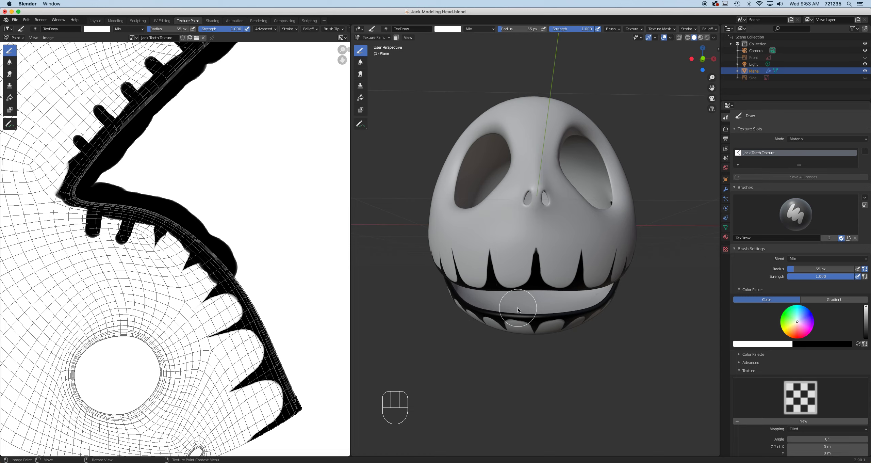
- Switch to the Modeling workspace, set the viewport to Material Preview shading, and view the head from the front in Object Mode
{"action": "scroll", "coordinate": [547, 297], "scroll_direction": "down", "scroll_amount": 2}
{"action": "scroll", "coordinate": [555, 295], "scroll_direction": "up", "scroll_amount": 2}
{"action": "mouse_move", "coordinate": [572, 225]}
{"action": "middle_mouse_down"}
{"action": "mouse_move", "coordinate": [524, 216]}
{"action": "mouse_move", "coordinate": [537, 253]}
{"action": "mouse_move", "coordinate": [602, 250]}
{"action": "mouse_move", "coordinate": [578, 233]}
{"action": "middle_mouse_up"}
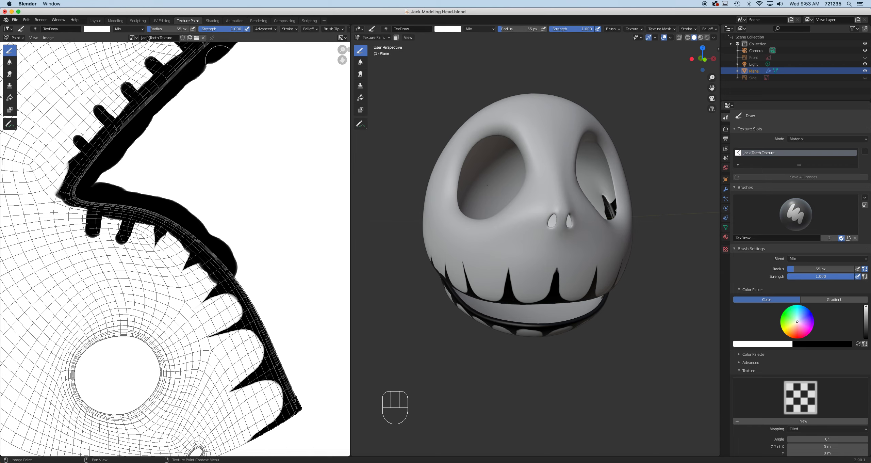
{"action": "left_click", "coordinate": [115, 21]}
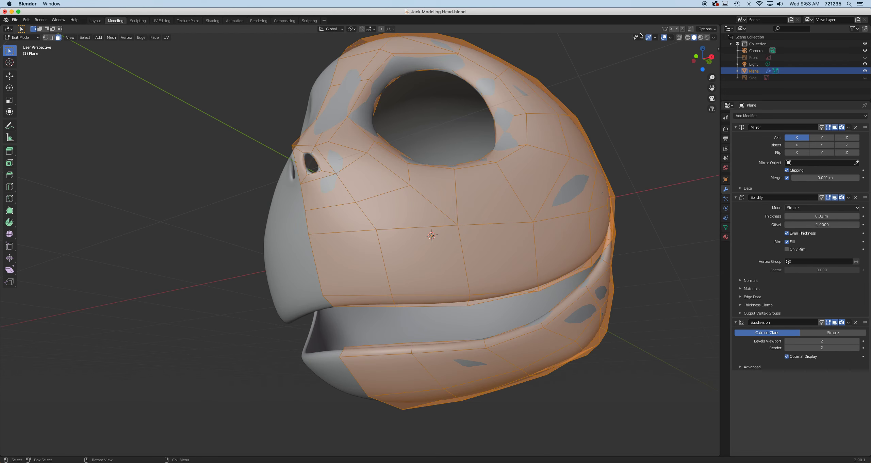
{"action": "left_click", "coordinate": [701, 37]}
{"action": "scroll", "coordinate": [440, 172], "scroll_direction": "down", "scroll_amount": 2}
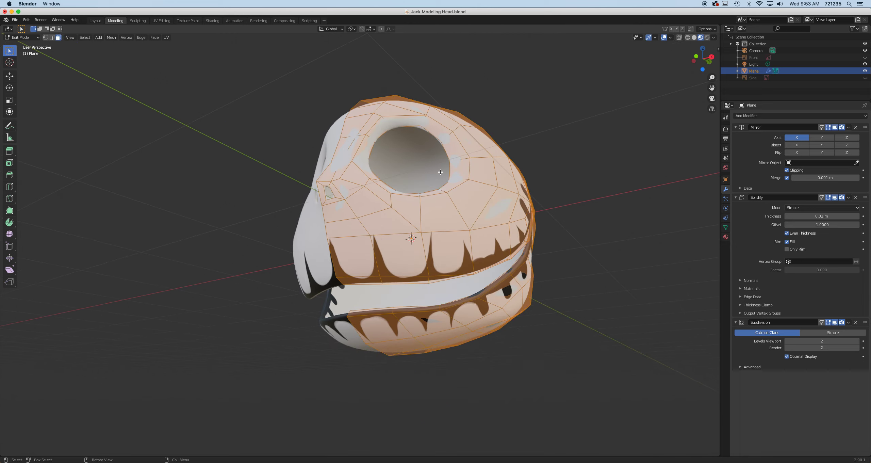
{"action": "key", "text": "Tab"}
{"action": "middle_click_drag", "start_coordinate": [448, 222], "coordinate": [577, 169]}
{"action": "middle_click_drag", "start_coordinate": [376, 220], "coordinate": [446, 248]}
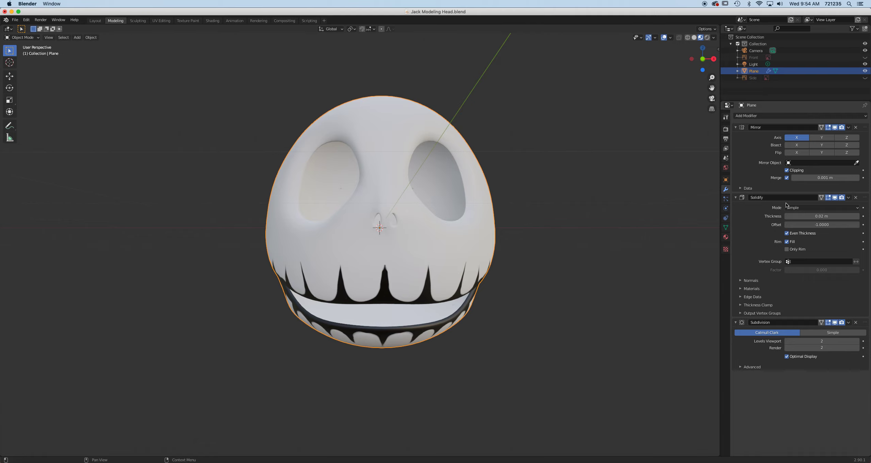
- Apply the head's Solidify modifier and check the mesh from an angle
{"action": "left_click", "coordinate": [848, 198]}
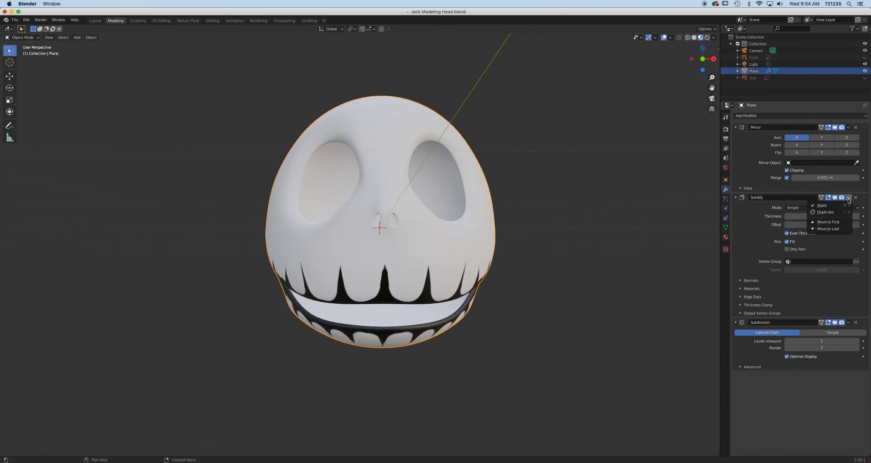
{"action": "left_click", "coordinate": [833, 206]}
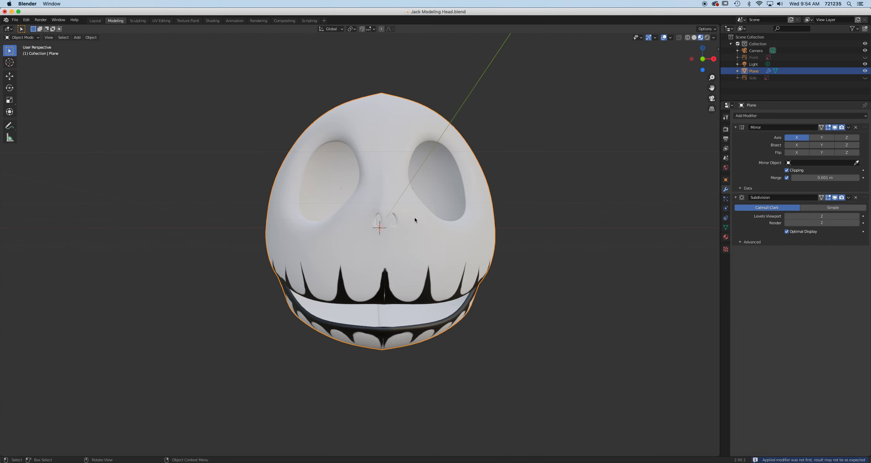
{"action": "middle_click_drag", "start_coordinate": [415, 217], "coordinate": [428, 213]}
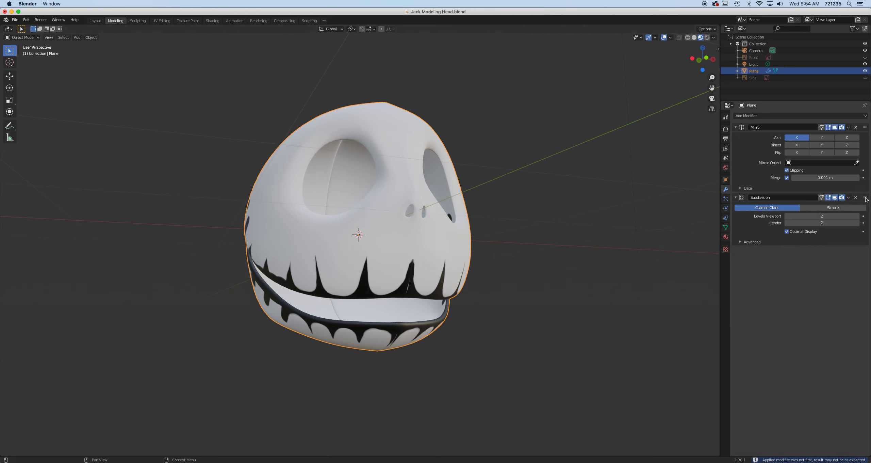
- Undo applying the Solidify modifier and remove the Subdivision modifier from the head
{"action": "key", "text": "super+z"}
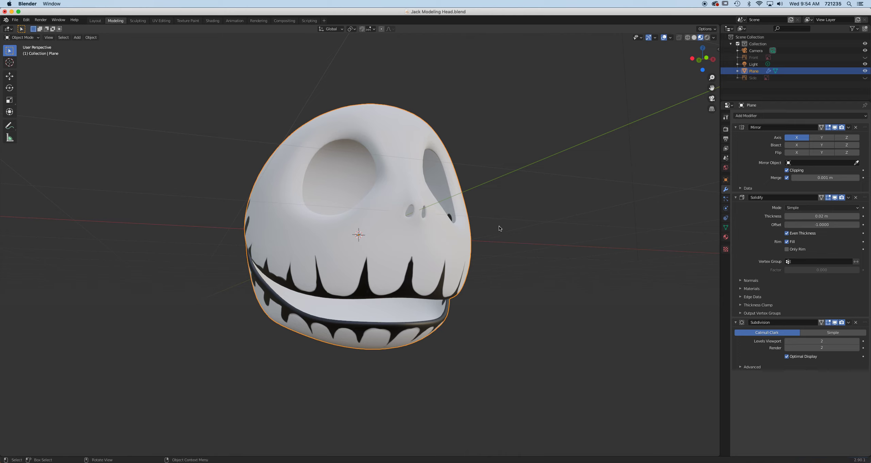
{"action": "left_click", "coordinate": [856, 322]}
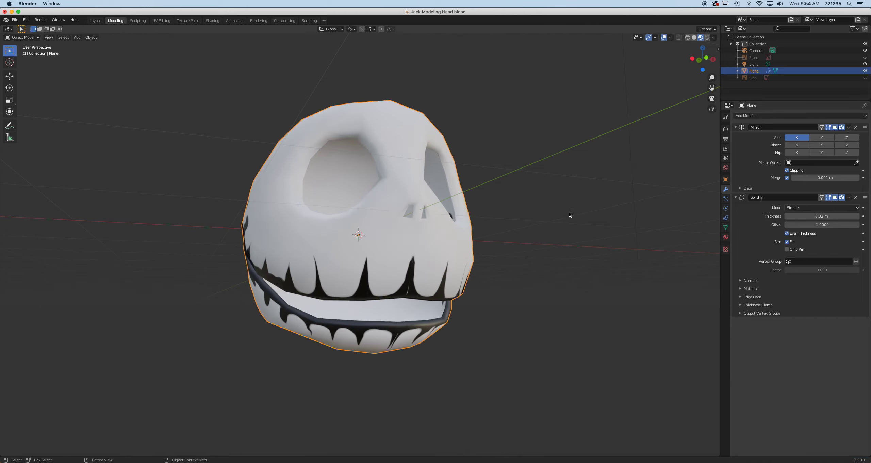
{"action": "scroll", "coordinate": [569, 212], "scroll_direction": "up", "scroll_amount": 3}
{"action": "middle_click_drag", "start_coordinate": [569, 212], "coordinate": [461, 238]}
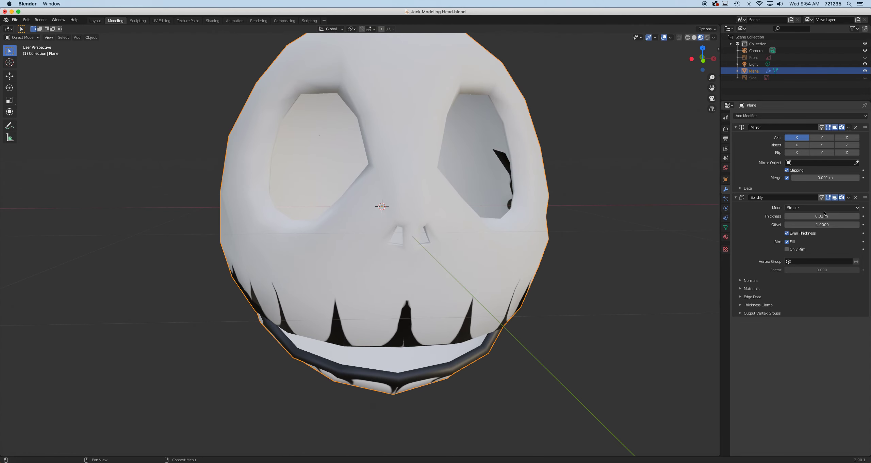
- Apply the head's Mirror modifier first and its Solidify modifier second, leaving the modifier stack empty
{"action": "left_click", "coordinate": [849, 199]}
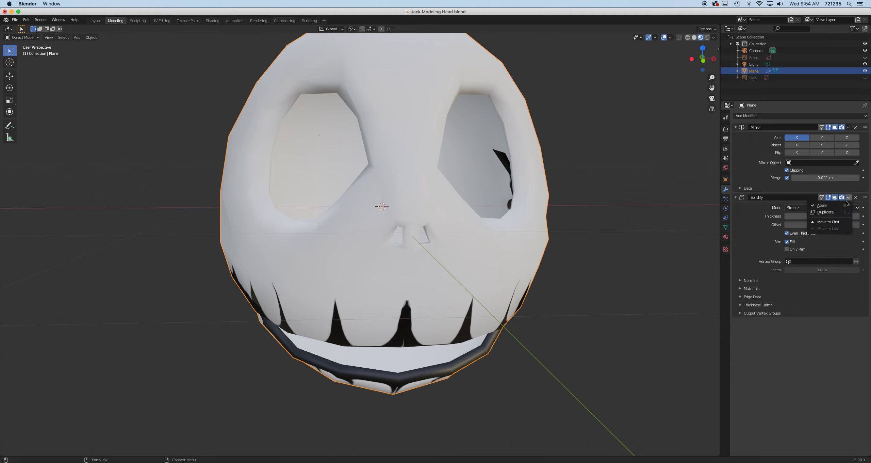
{"action": "left_click", "coordinate": [848, 127]}
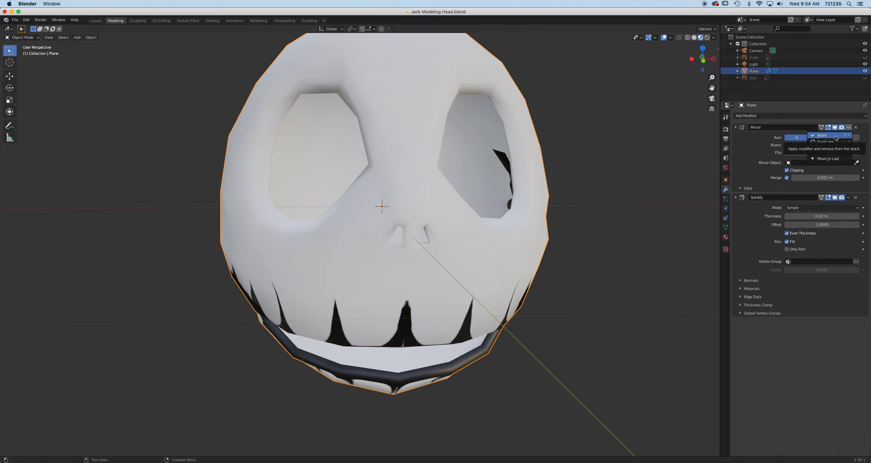
{"action": "left_click", "coordinate": [836, 136]}
{"action": "middle_click_drag", "start_coordinate": [451, 238], "coordinate": [494, 274]}
{"action": "key", "text": "Tab"}
{"action": "scroll", "coordinate": [405, 266], "scroll_direction": "up", "scroll_amount": 5}
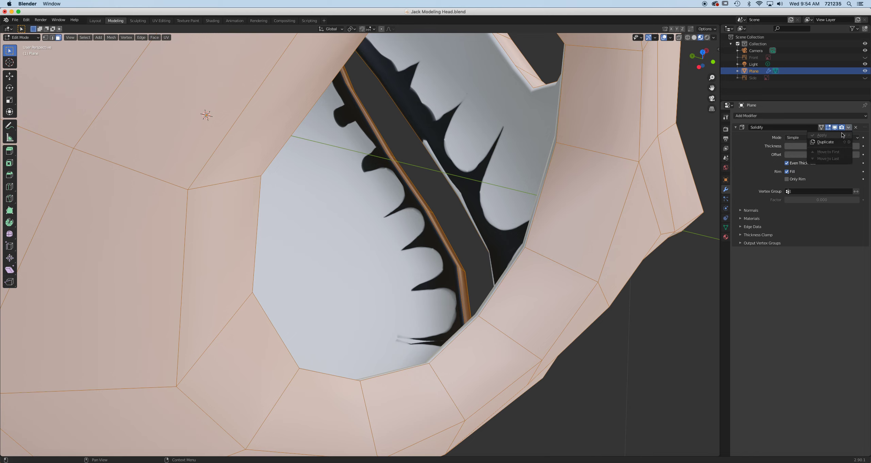
{"action": "key", "text": "Tab"}
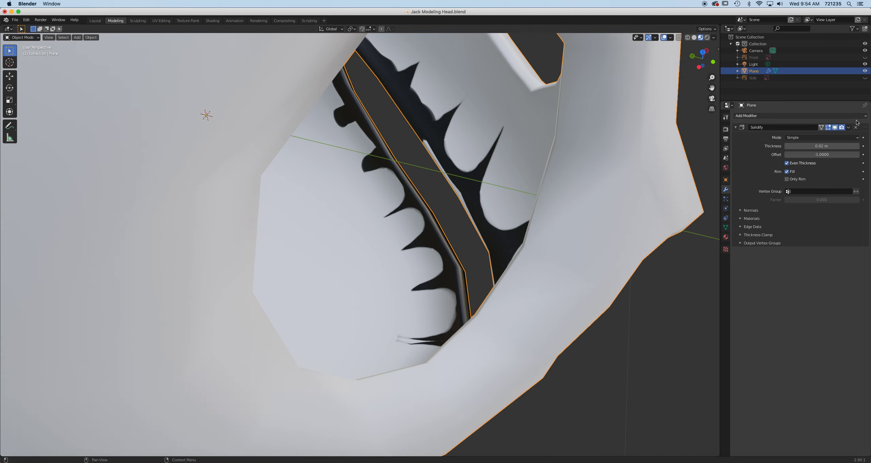
{"action": "left_click", "coordinate": [848, 127]}
{"action": "left_click", "coordinate": [834, 136]}
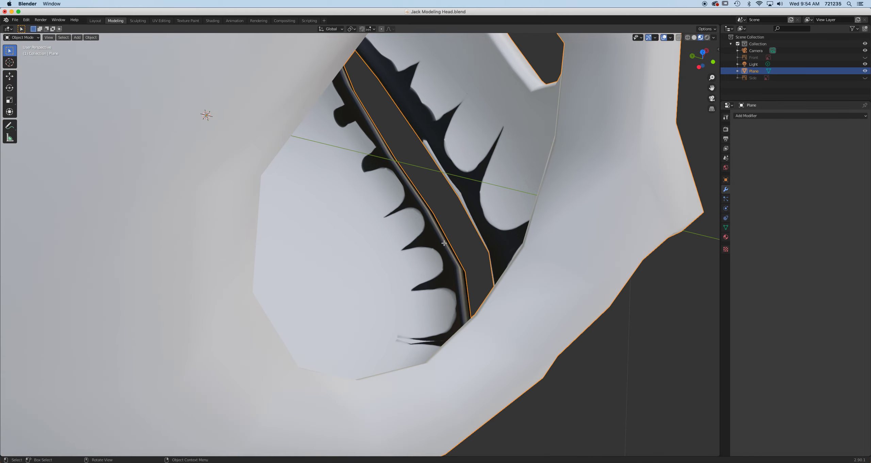
- Examine the thickened mesh in Edit Mode around the mouth opening, from close up and from the front
{"action": "key", "text": "Tab"}
{"action": "middle_click_drag", "start_coordinate": [428, 262], "coordinate": [459, 246]}
{"action": "scroll", "coordinate": [438, 255], "scroll_direction": "up", "scroll_amount": 3}
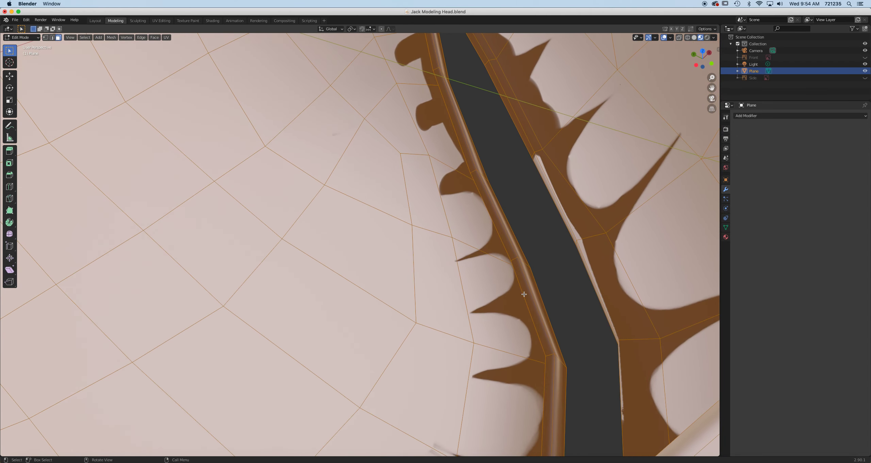
{"action": "middle_click_drag", "start_coordinate": [530, 308], "coordinate": [469, 206]}
{"action": "scroll", "coordinate": [469, 206], "scroll_direction": "down", "scroll_amount": 8}
{"action": "middle_click_drag", "start_coordinate": [411, 225], "coordinate": [468, 279]}
{"action": "scroll", "coordinate": [484, 277], "scroll_direction": "down", "scroll_amount": 3}
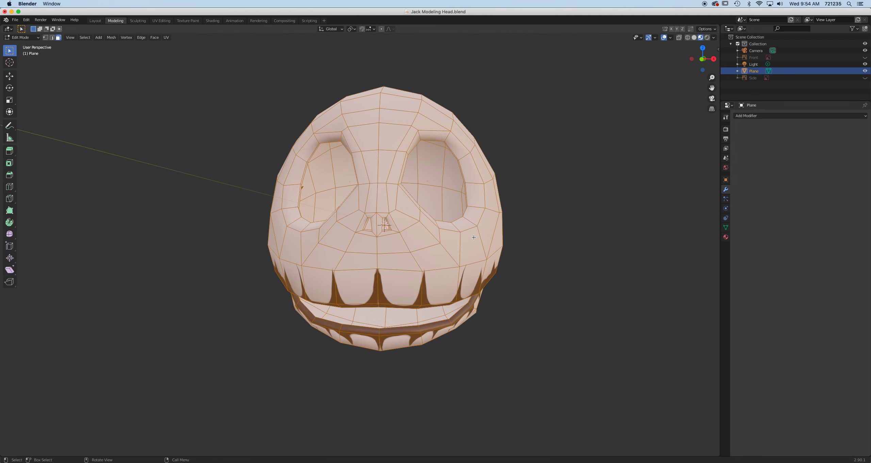
- Return to Object Mode and rename the head's existing material as Jack Teeth
{"action": "key", "text": "Tab"}
{"action": "left_click", "coordinate": [726, 237]}
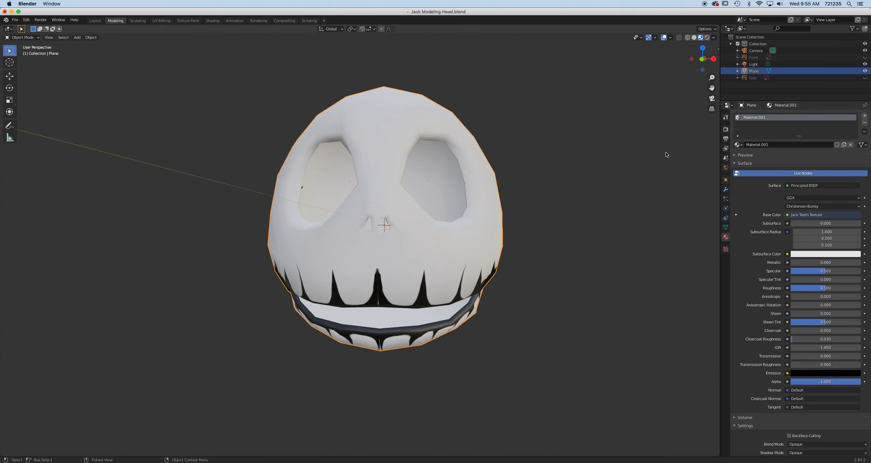
{"action": "double_click", "coordinate": [767, 117]}
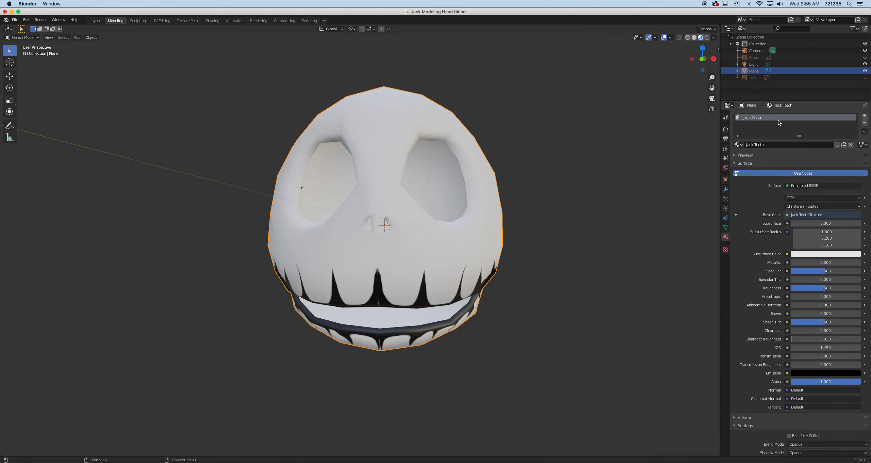
- Add a second material slot with a new material named Jack Inside and set its base color to black
{"action": "middle_click_drag", "start_coordinate": [450, 253], "coordinate": [463, 193]}
{"action": "middle_click_drag", "start_coordinate": [416, 271], "coordinate": [500, 263]}
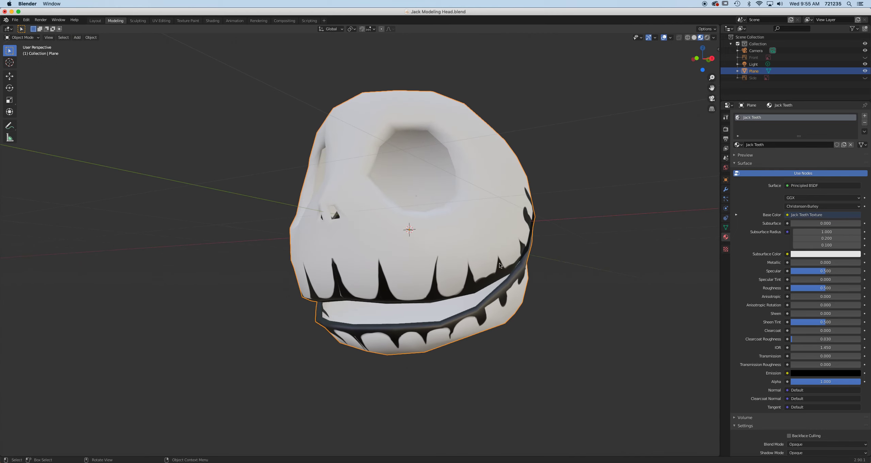
{"action": "left_click", "coordinate": [864, 116]}
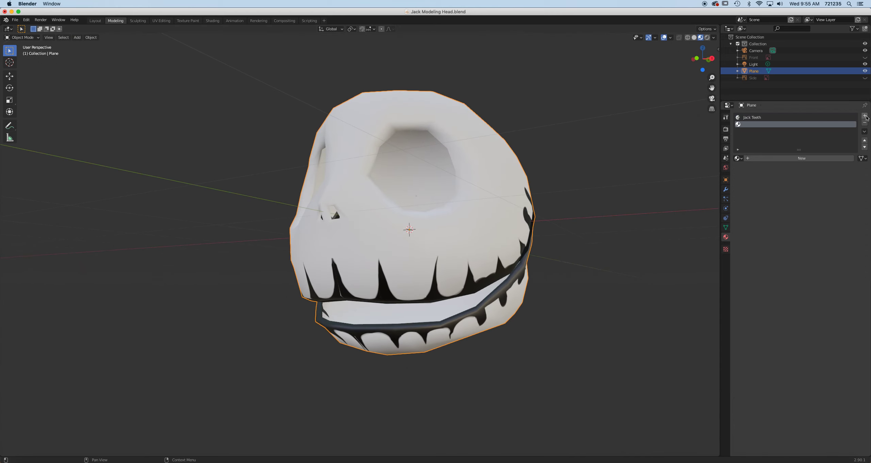
{"action": "left_click", "coordinate": [782, 158]}
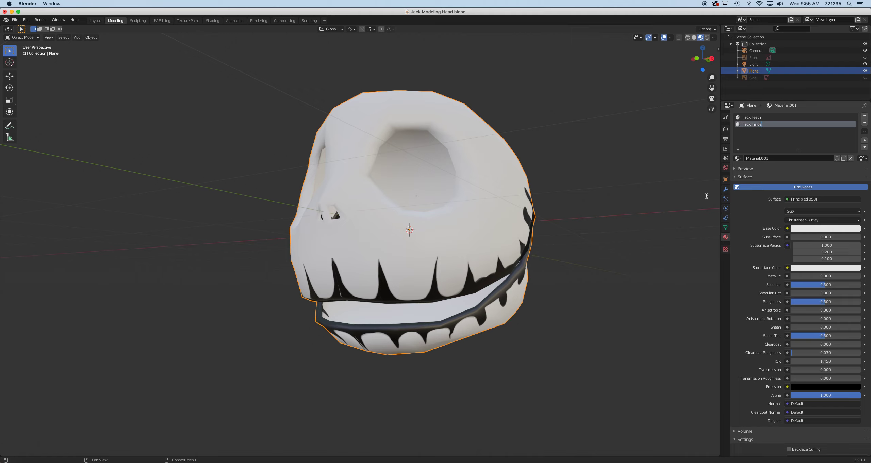
{"action": "left_click", "coordinate": [825, 230]}
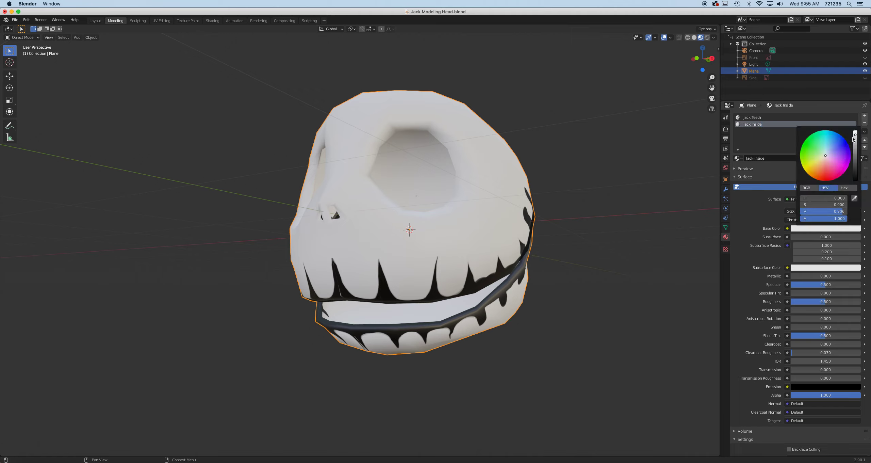
{"action": "left_click_drag", "start_coordinate": [856, 137], "coordinate": [855, 181]}
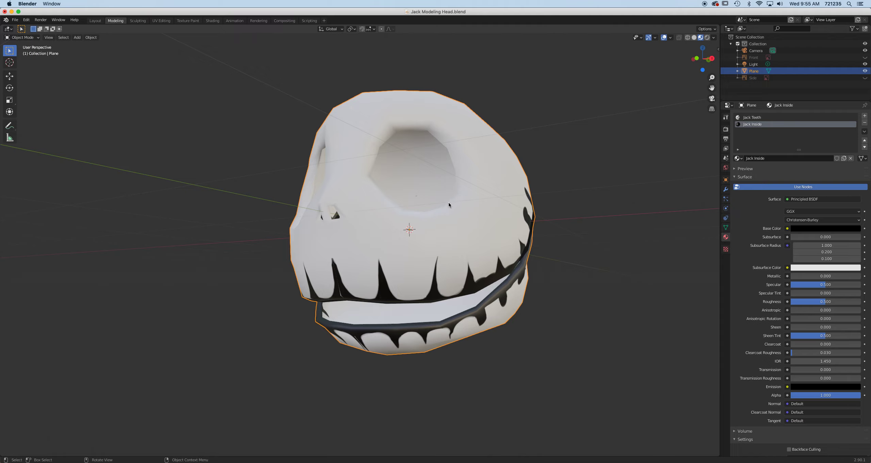
- In Edit Mode, select two inner faces through the eye socket and grow the selection across the head's inner shell
{"action": "key", "text": "Tab"}
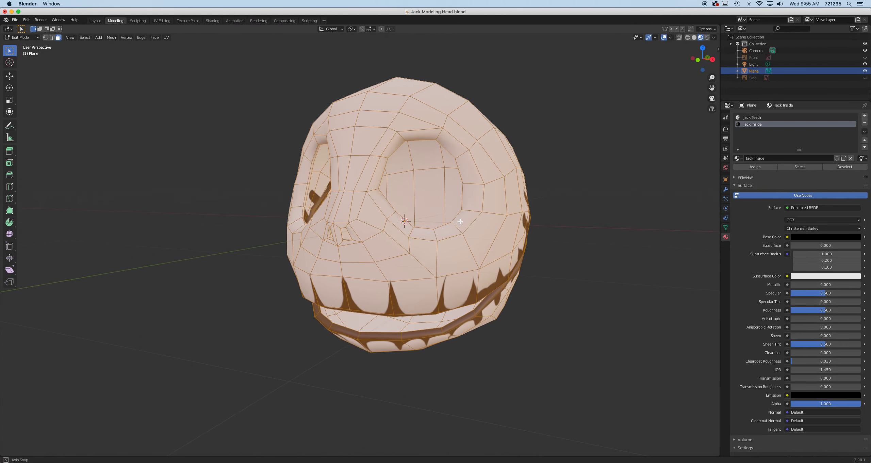
{"action": "scroll", "coordinate": [454, 212], "scroll_direction": "up", "scroll_amount": 6}
{"action": "middle_click_drag", "start_coordinate": [465, 216], "coordinate": [495, 168]}
{"action": "left_click", "coordinate": [495, 168]}
{"action": "left_click", "coordinate": [478, 187], "text": "shift"}
{"action": "middle_click_drag", "start_coordinate": [489, 213], "coordinate": [492, 178]}
{"action": "scroll", "coordinate": [496, 187], "scroll_direction": "down", "scroll_amount": 4}
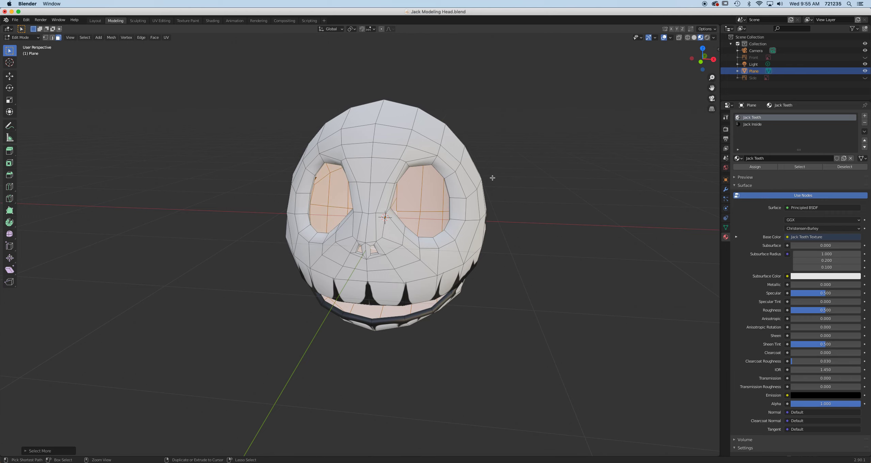
- Check the extent of the inner face selection through the eye sockets and mouth, from the side and from below
{"action": "scroll", "coordinate": [492, 177], "scroll_direction": "up", "scroll_amount": 2}
{"action": "middle_click_drag", "start_coordinate": [493, 177], "coordinate": [518, 186]}
{"action": "scroll", "coordinate": [417, 178], "scroll_direction": "down", "scroll_amount": 3}
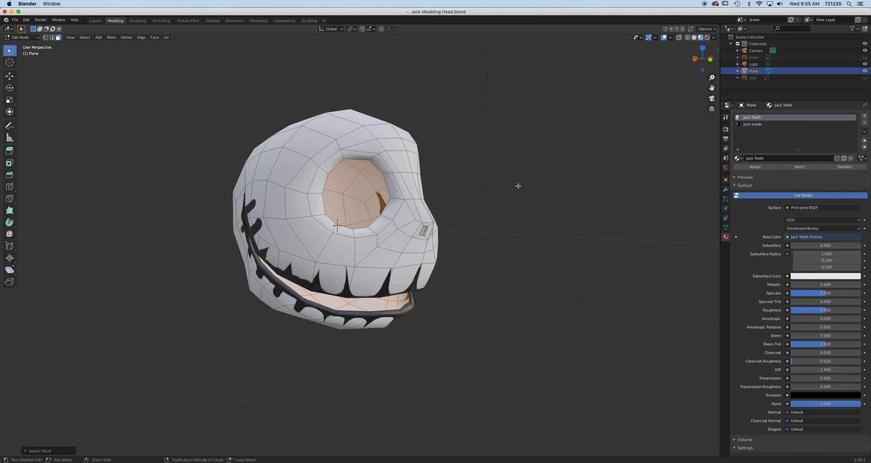
{"action": "middle_click_drag", "start_coordinate": [378, 199], "coordinate": [274, 205]}
{"action": "scroll", "coordinate": [449, 207], "scroll_direction": "up", "scroll_amount": 2}
{"action": "middle_click_drag", "start_coordinate": [444, 220], "coordinate": [419, 182]}
{"action": "middle_click_drag", "start_coordinate": [347, 171], "coordinate": [410, 141]}
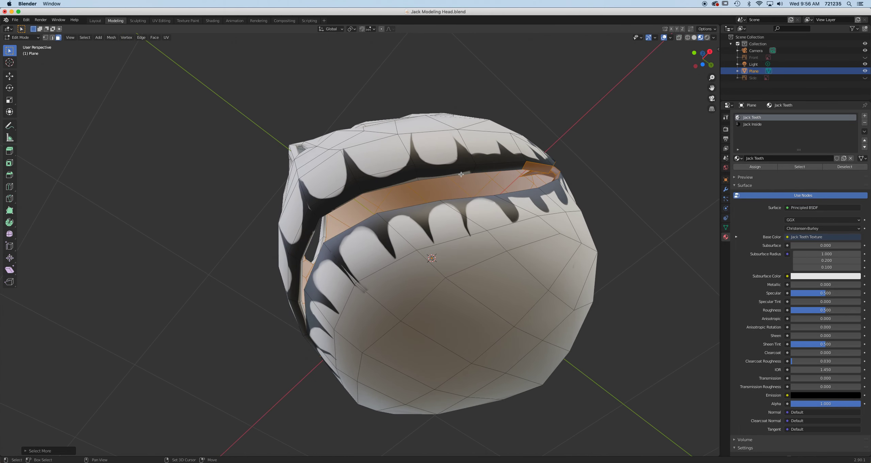
- Examine both corners of the mouth to see where the inner face selection meets the lip rim
{"action": "middle_click_drag", "start_coordinate": [445, 174], "coordinate": [448, 128]}
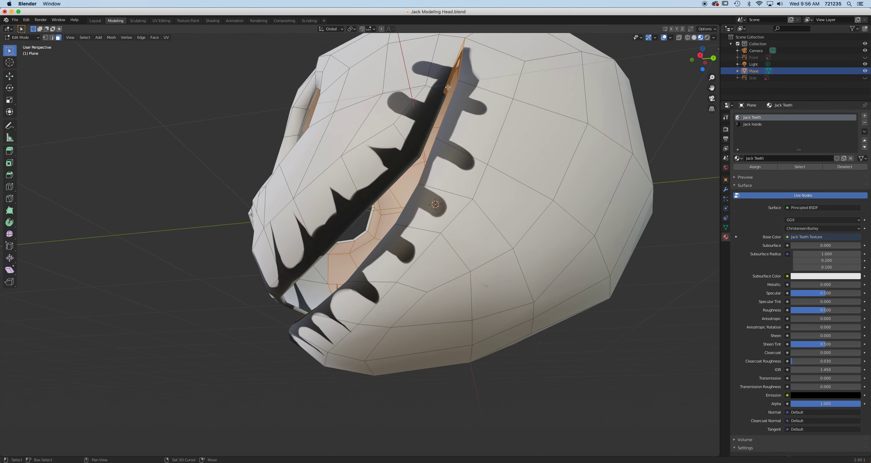
{"action": "middle_click_drag", "start_coordinate": [452, 87], "coordinate": [498, 82]}
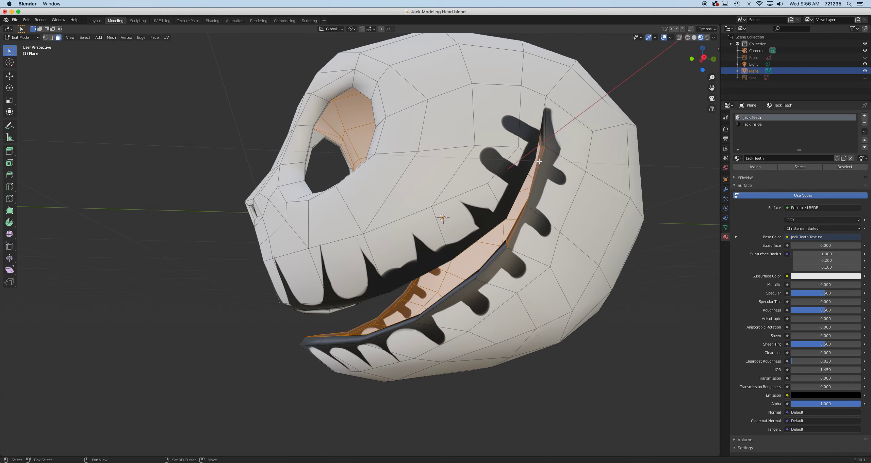
{"action": "middle_click_drag", "start_coordinate": [541, 188], "coordinate": [568, 241]}
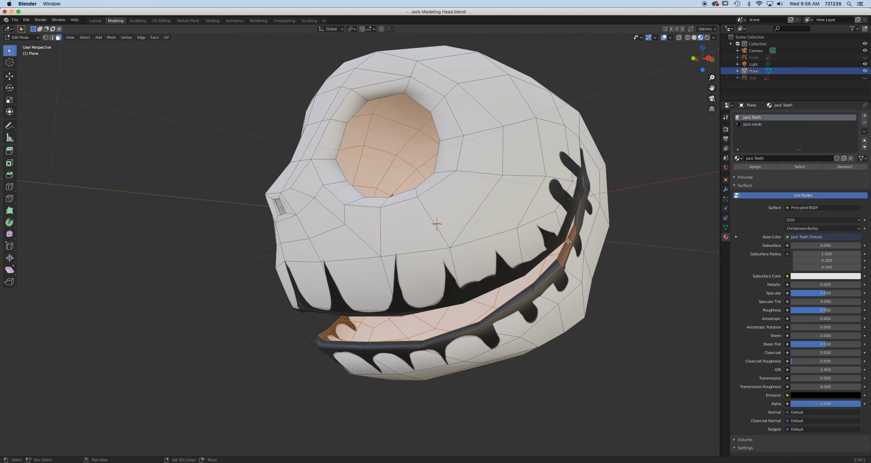
{"action": "middle_click_drag", "start_coordinate": [501, 278], "coordinate": [385, 186]}
{"action": "scroll", "coordinate": [385, 185], "scroll_direction": "up", "scroll_amount": 3}
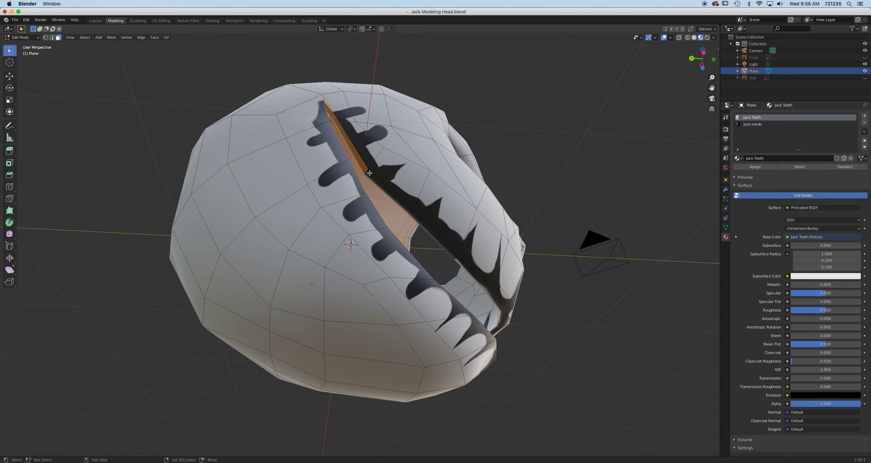
{"action": "middle_click_drag", "start_coordinate": [393, 147], "coordinate": [357, 164]}
{"action": "middle_click_drag", "start_coordinate": [342, 135], "coordinate": [345, 114]}
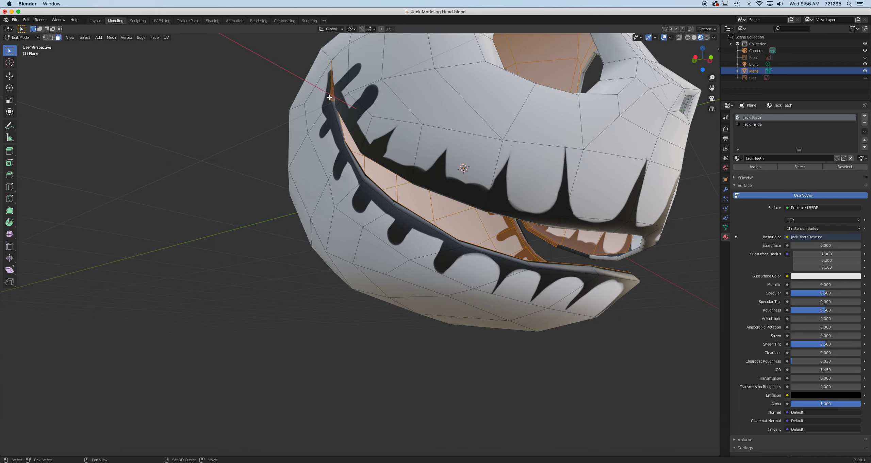
{"action": "middle_click_drag", "start_coordinate": [341, 116], "coordinate": [303, 135]}
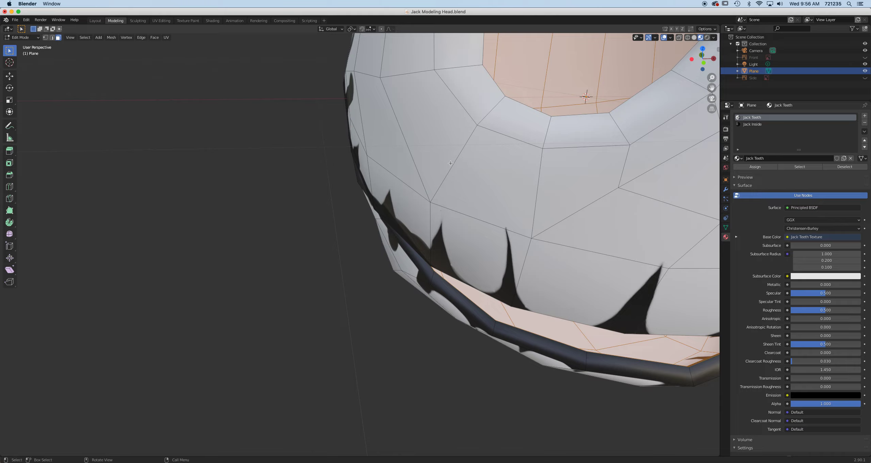
- Assign the black Jack Inside material to the selected inner faces of the head
{"action": "scroll", "coordinate": [340, 139], "scroll_direction": "down", "scroll_amount": 5}
{"action": "middle_click_drag", "start_coordinate": [456, 150], "coordinate": [434, 164]}
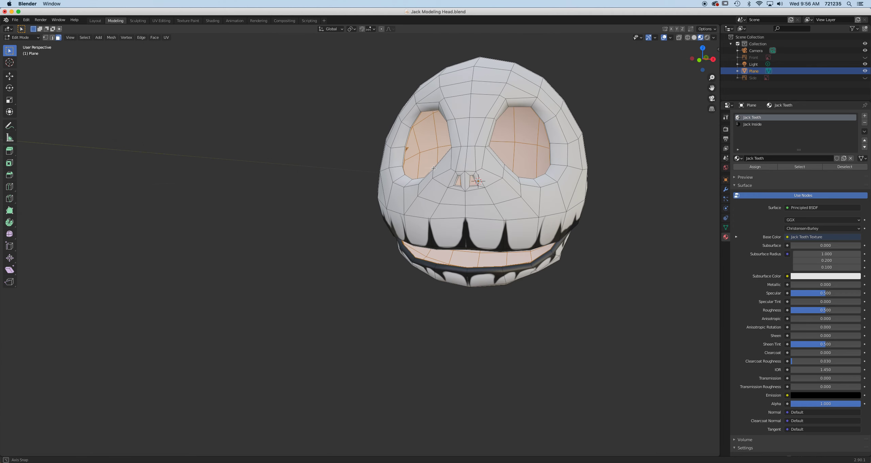
{"action": "scroll", "coordinate": [418, 192], "scroll_direction": "up", "scroll_amount": 2}
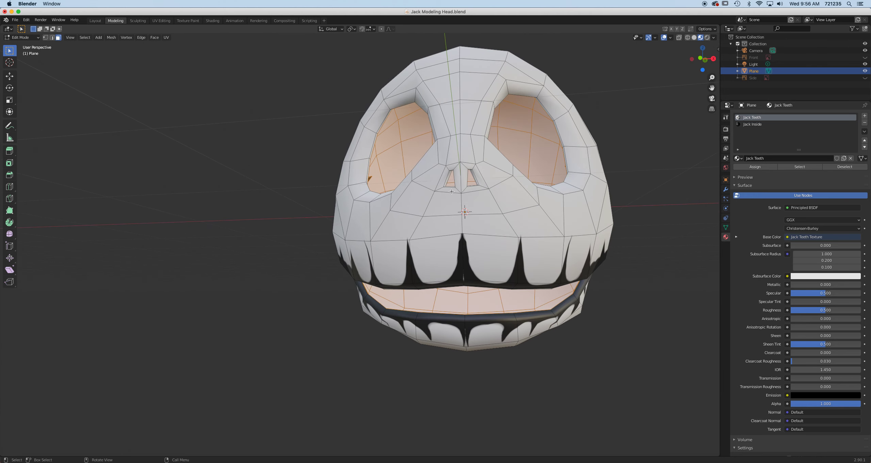
{"action": "left_click", "coordinate": [757, 125]}
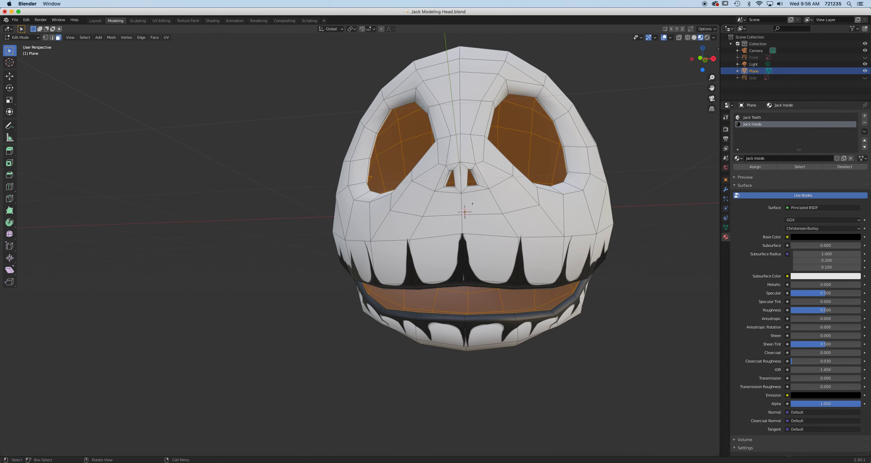
- Hide the outer faces on the back of the head and the black inner shell to open up the interior
{"action": "middle_click_drag", "start_coordinate": [503, 203], "coordinate": [375, 200]}
{"action": "middle_click_drag", "start_coordinate": [449, 207], "coordinate": [362, 215]}
{"action": "scroll", "coordinate": [428, 208], "scroll_direction": "down", "scroll_amount": 5}
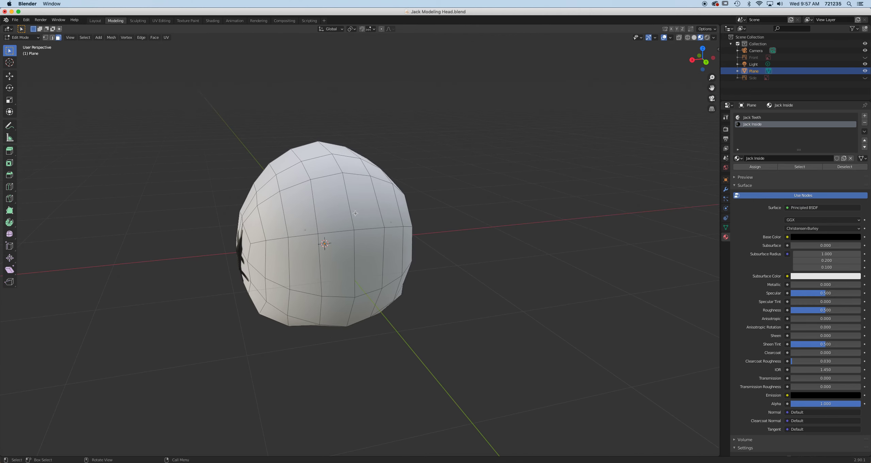
{"action": "left_click", "coordinate": [276, 215]}
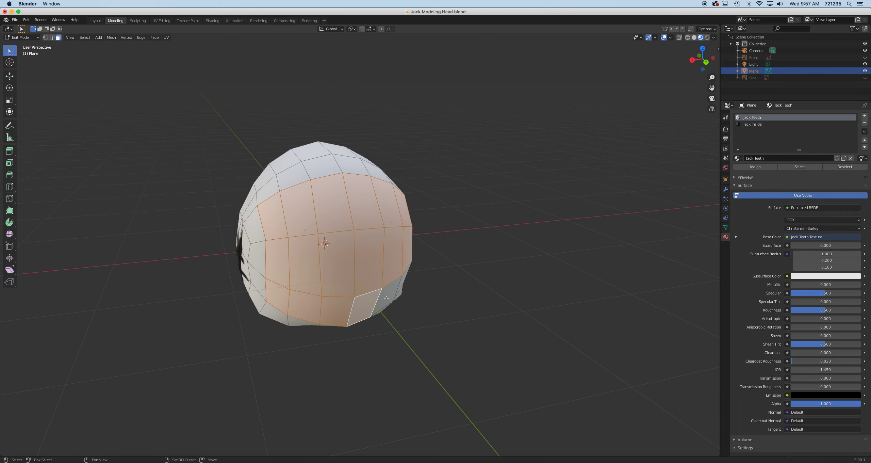
{"action": "middle_click_drag", "start_coordinate": [399, 243], "coordinate": [328, 218]}
{"action": "scroll", "coordinate": [323, 216], "scroll_direction": "up", "scroll_amount": 2}
{"action": "key", "text": "h"}
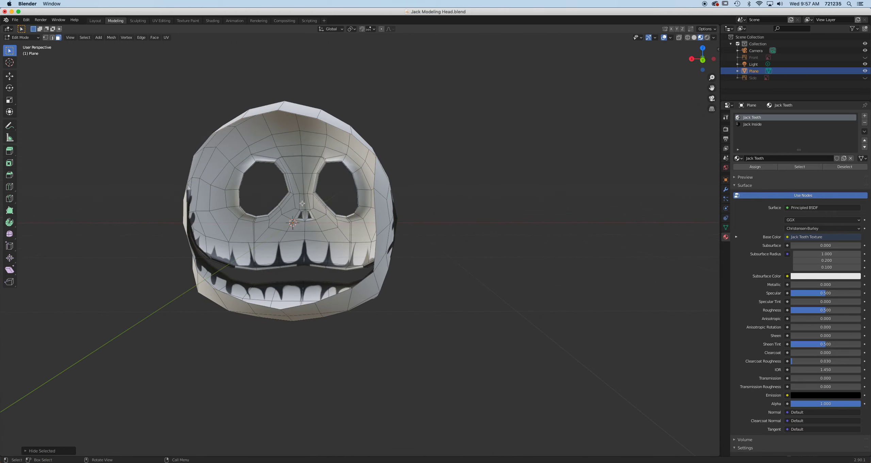
- Inspect the opened head's interior through the eye socket and view the mesh from the side
{"action": "middle_click_drag", "start_coordinate": [302, 203], "coordinate": [302, 180]}
{"action": "scroll", "coordinate": [367, 229], "scroll_direction": "up", "scroll_amount": 3}
{"action": "scroll", "coordinate": [367, 219], "scroll_direction": "up", "scroll_amount": 5}
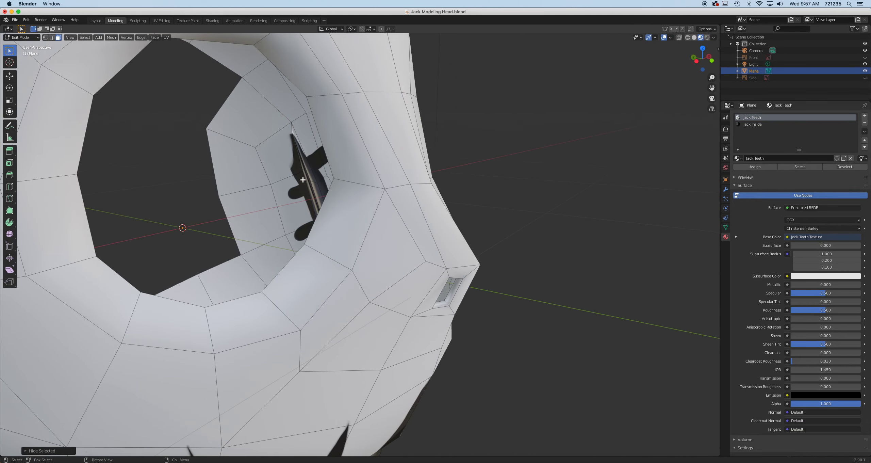
{"action": "middle_click_drag", "start_coordinate": [199, 178], "coordinate": [318, 220]}
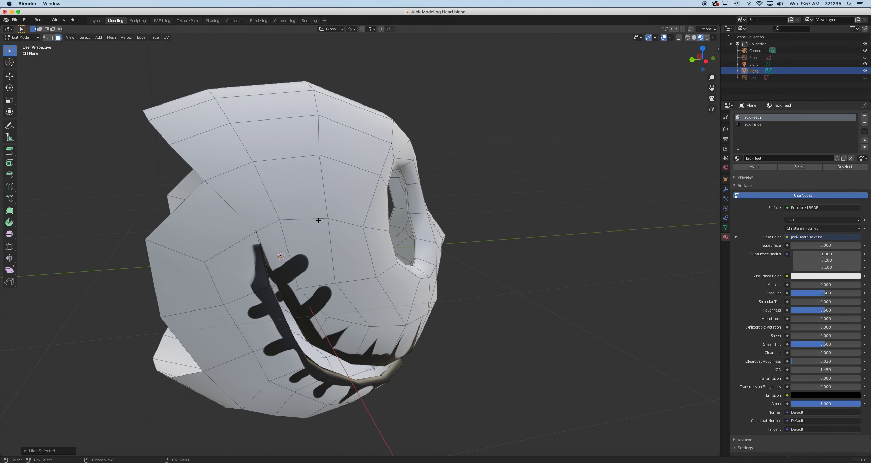
- Reveal the hidden back faces and inner shell to check the closed head, and hide them again
{"action": "key", "text": "alt+h"}
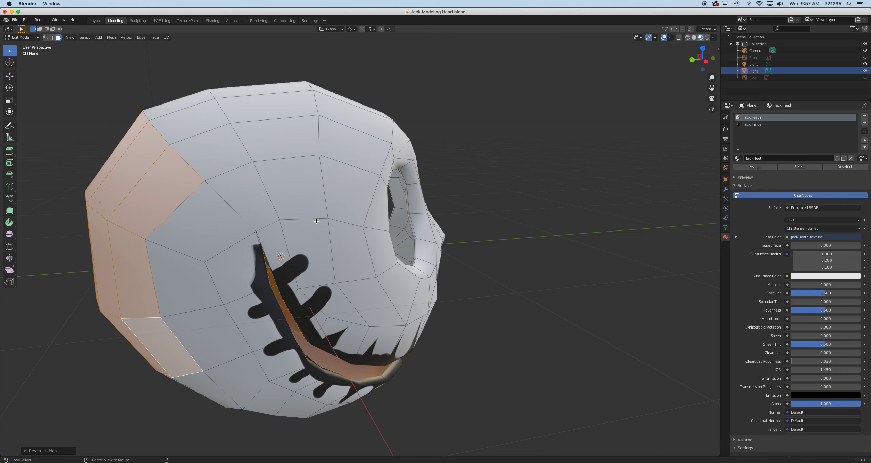
{"action": "middle_click_drag", "start_coordinate": [308, 217], "coordinate": [403, 252]}
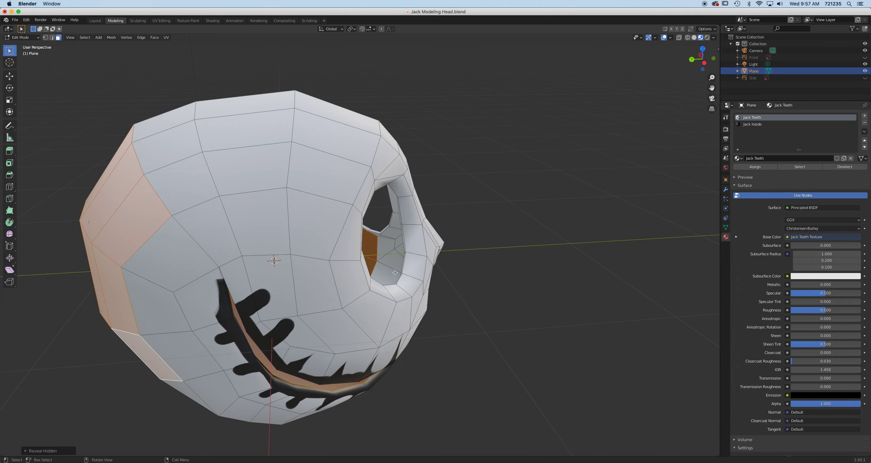
{"action": "key", "text": "h"}
- Select the inner faces around both nostril openings and grow the selection once to the faces surrounding them
{"action": "middle_click_drag", "start_coordinate": [378, 253], "coordinate": [415, 230]}
{"action": "scroll", "coordinate": [392, 225], "scroll_direction": "up", "scroll_amount": 5}
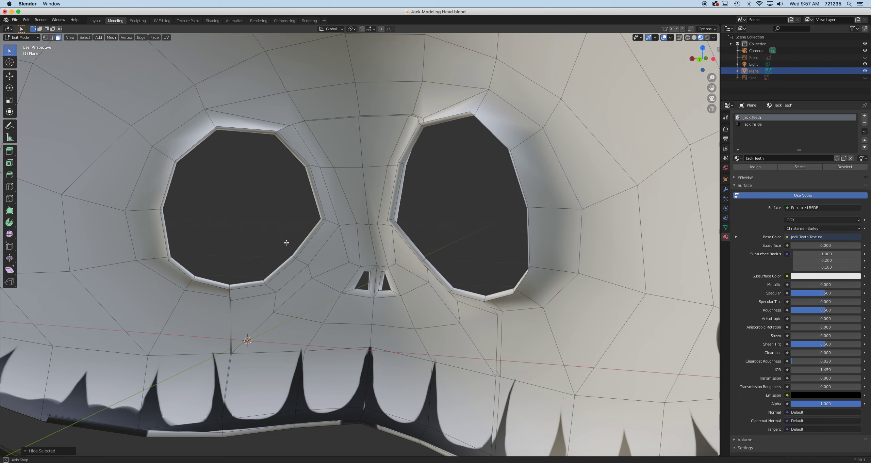
{"action": "middle_click_drag", "start_coordinate": [287, 242], "coordinate": [291, 240]}
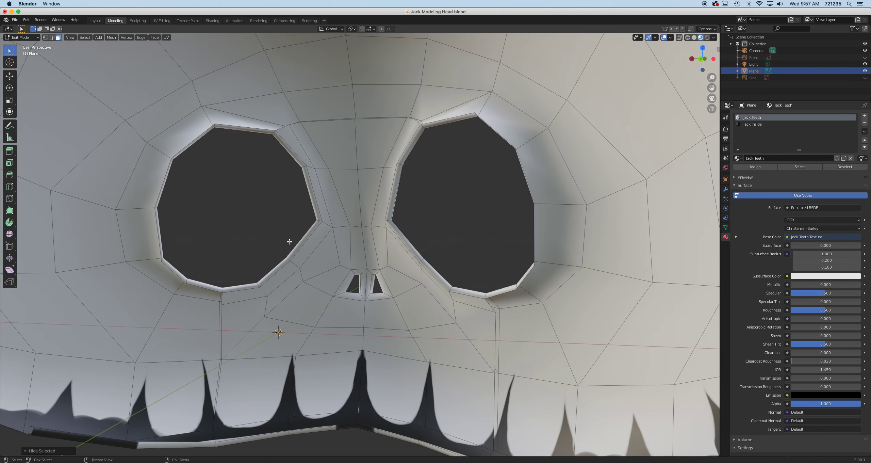
{"action": "scroll", "coordinate": [291, 239], "scroll_direction": "down", "scroll_amount": 1}
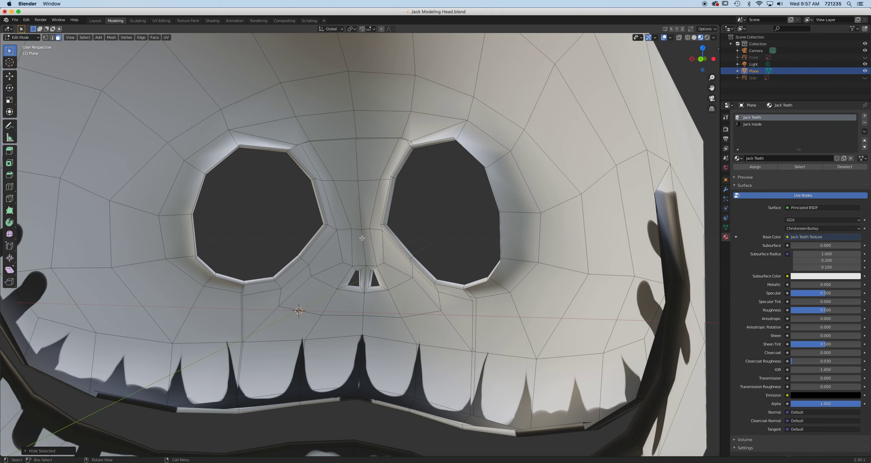
{"action": "left_click", "coordinate": [371, 268]}
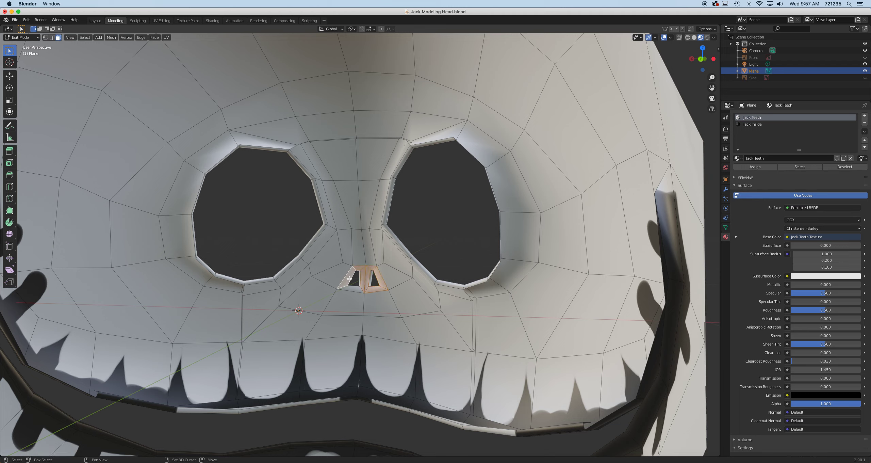
{"action": "left_click", "coordinate": [351, 288], "text": "shift"}
{"action": "middle_click_drag", "start_coordinate": [351, 285], "coordinate": [211, 275]}
{"action": "scroll", "coordinate": [365, 272], "scroll_direction": "up", "scroll_amount": 5}
{"action": "key", "text": "ctrl+KP_Add"}
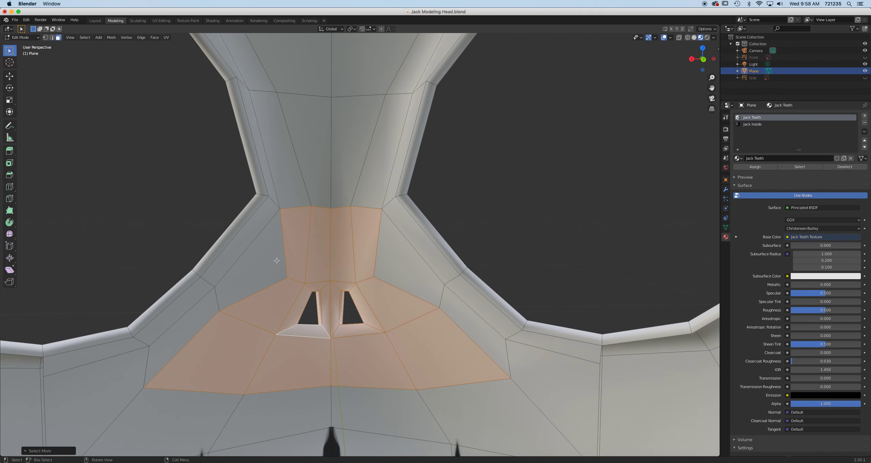
{"action": "scroll", "coordinate": [277, 260], "scroll_direction": "down", "scroll_amount": 4}
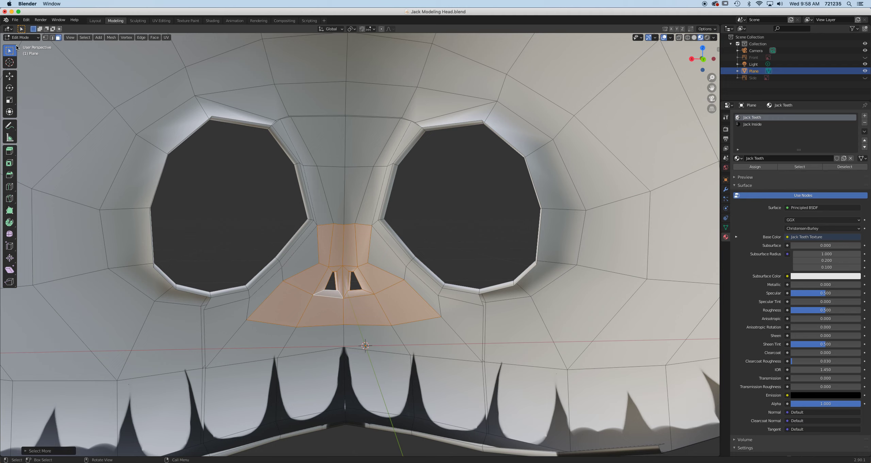
{"action": "left_click", "coordinate": [5, 52]}
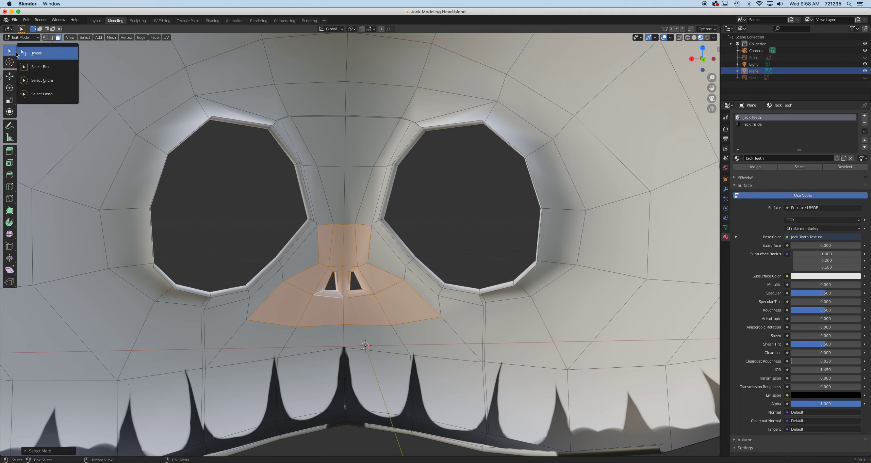
{"action": "left_click", "coordinate": [52, 79]}
{"action": "scroll", "coordinate": [320, 219], "scroll_direction": "down", "scroll_amount": 3}
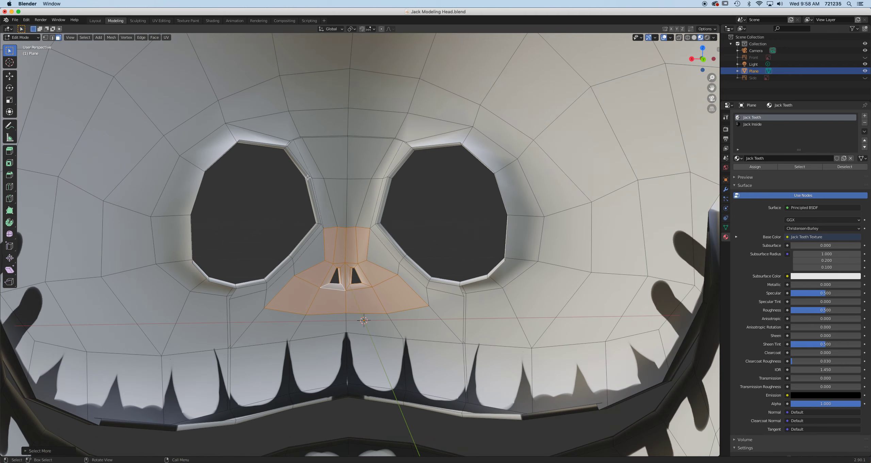
- Add the face loops on the rims of both eye sockets and the inner strips next to them to the selection
{"action": "scroll", "coordinate": [350, 207], "scroll_direction": "up", "scroll_amount": 2}
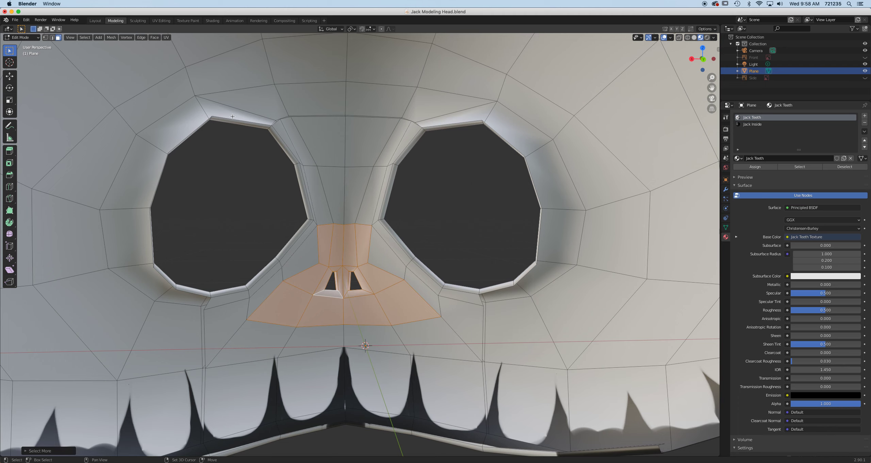
{"action": "scroll", "coordinate": [304, 152], "scroll_direction": "up", "scroll_amount": 1}
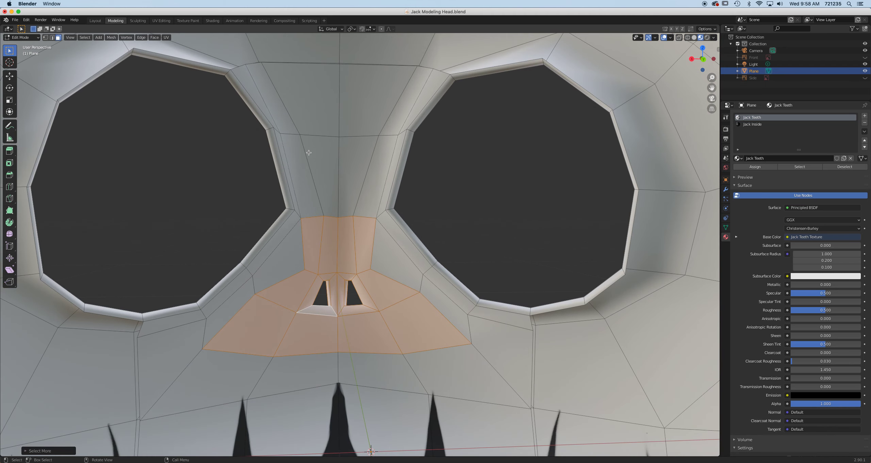
{"action": "left_click", "coordinate": [290, 209], "text": "alt+shift"}
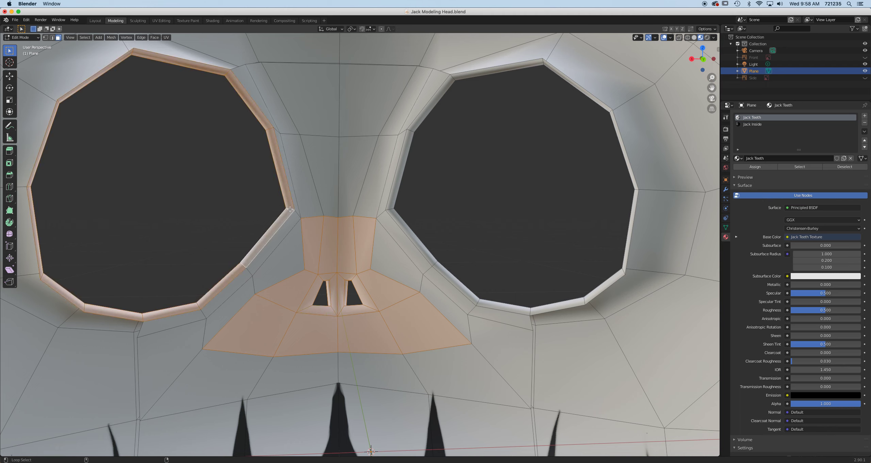
{"action": "left_click", "coordinate": [390, 210], "text": "alt+shift"}
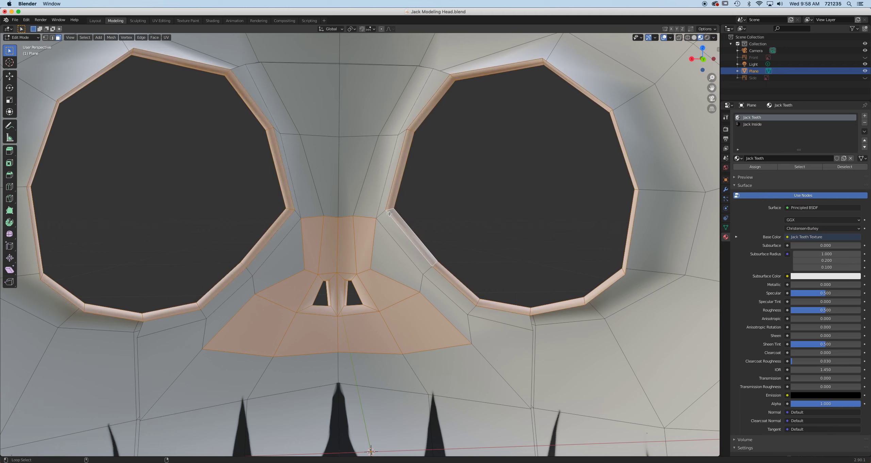
{"action": "left_click", "coordinate": [382, 214], "text": "alt+shift"}
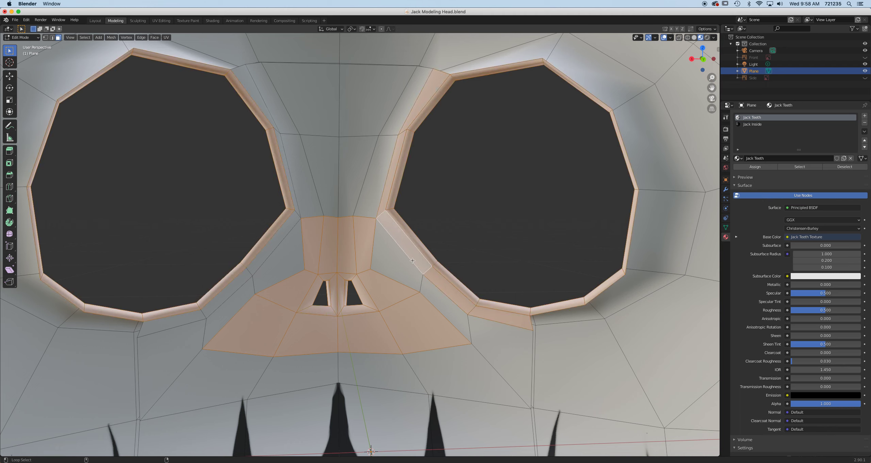
{"action": "left_click", "coordinate": [297, 214], "text": "alt+shift"}
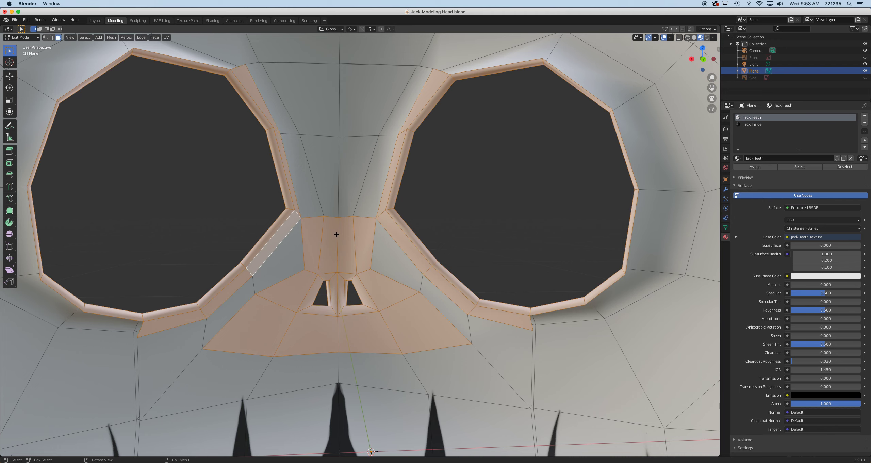
- Add the remaining inner faces of the nose bridge between the two eye sockets to the selection
{"action": "scroll", "coordinate": [338, 222], "scroll_direction": "down", "scroll_amount": 1}
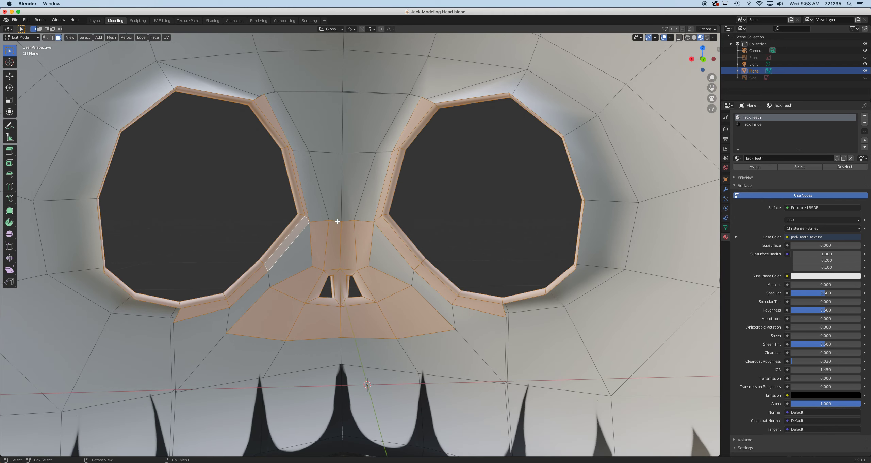
{"action": "left_click", "coordinate": [312, 182], "text": "shift"}
{"action": "left_click", "coordinate": [287, 123], "text": "shift"}
{"action": "left_click", "coordinate": [323, 122], "text": "shift"}
{"action": "left_click", "coordinate": [371, 127], "text": "shift"}
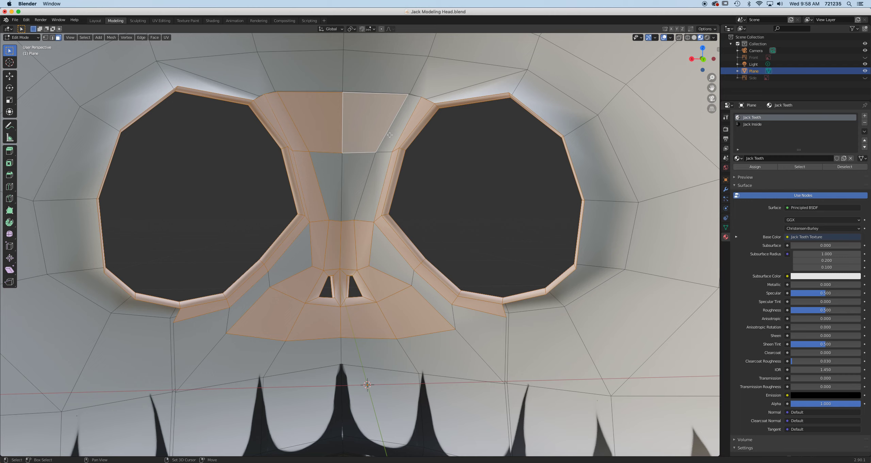
{"action": "left_click", "coordinate": [393, 133], "text": "shift"}
{"action": "left_click", "coordinate": [373, 173], "text": "shift"}
{"action": "left_click", "coordinate": [355, 174], "text": "shift"}
{"action": "left_click", "coordinate": [329, 171], "text": "shift"}
- Add the inner faces beside the nose and below both eye sockets down to the upper teeth to the selection
{"action": "left_click", "coordinate": [292, 264], "text": "shift"}
{"action": "left_click", "coordinate": [250, 300], "text": "shift"}
{"action": "left_click", "coordinate": [201, 344], "text": "shift"}
{"action": "left_click", "coordinate": [224, 356], "text": "shift"}
{"action": "left_click", "coordinate": [306, 354], "text": "shift"}
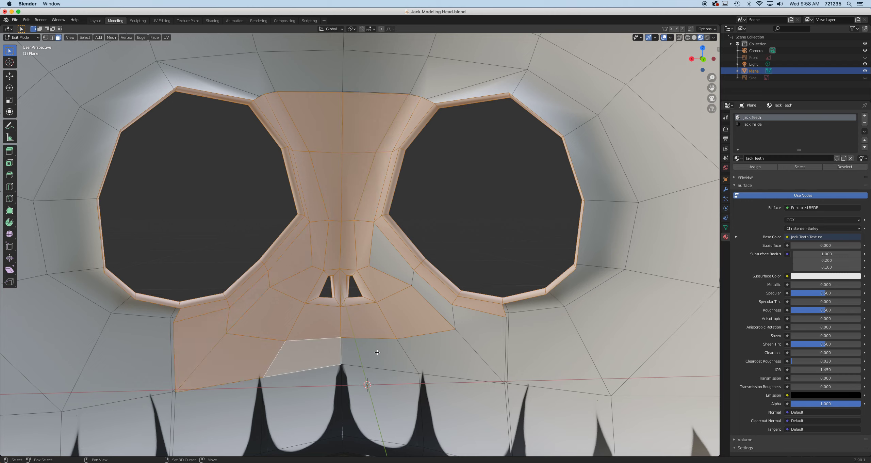
{"action": "left_click", "coordinate": [441, 348], "text": "shift"}
{"action": "left_click", "coordinate": [377, 354], "text": "shift"}
{"action": "left_click", "coordinate": [480, 344], "text": "shift"}
{"action": "left_click", "coordinate": [440, 305], "text": "shift"}
{"action": "left_click", "coordinate": [402, 271], "text": "shift"}
{"action": "scroll", "coordinate": [468, 194], "scroll_direction": "down", "scroll_amount": 3}
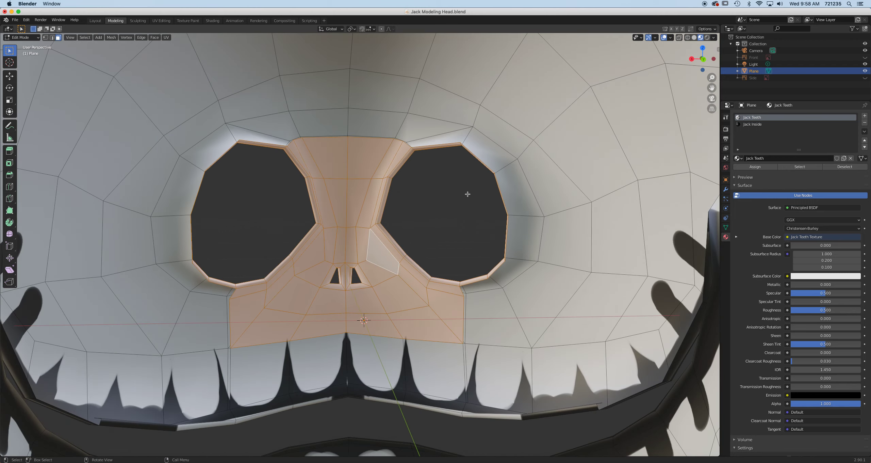
- Assign the Jack Inside material to the selected inner faces around the eyes and nose
{"action": "middle_click_drag", "start_coordinate": [485, 176], "coordinate": [425, 187]}
{"action": "scroll", "coordinate": [486, 179], "scroll_direction": "up", "scroll_amount": 5}
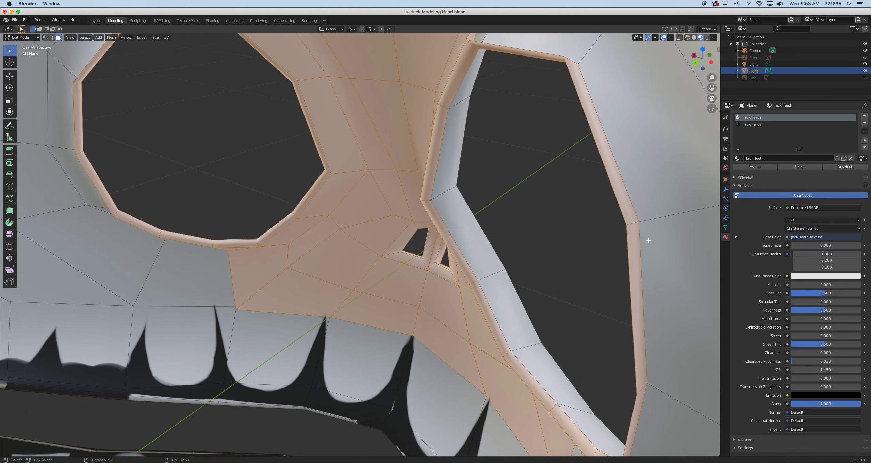
{"action": "left_click", "coordinate": [766, 125]}
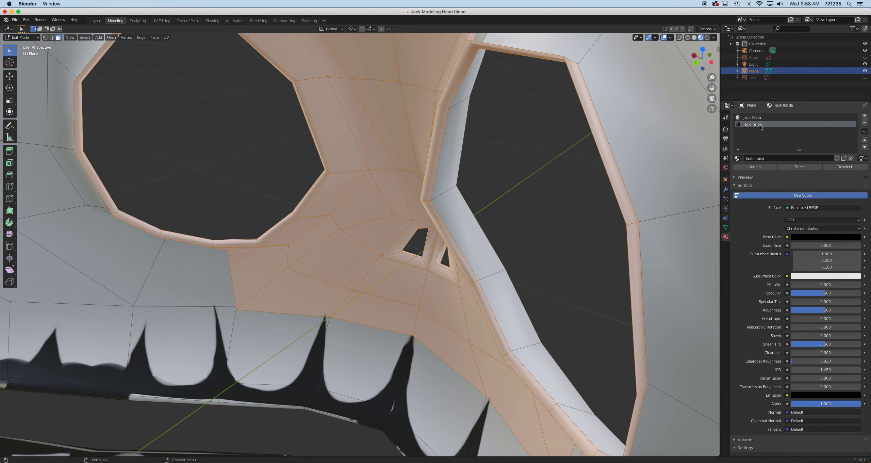
{"action": "left_click", "coordinate": [755, 167]}
- Select the faces along the middle of the upper lip's edge and assign the Jack Inside material to them
{"action": "middle_click_drag", "start_coordinate": [470, 293], "coordinate": [507, 275]}
{"action": "scroll", "coordinate": [468, 307], "scroll_direction": "up", "scroll_amount": 3}
{"action": "middle_click_drag", "start_coordinate": [470, 318], "coordinate": [494, 188], "text": "shift"}
{"action": "left_click", "coordinate": [636, 331]}
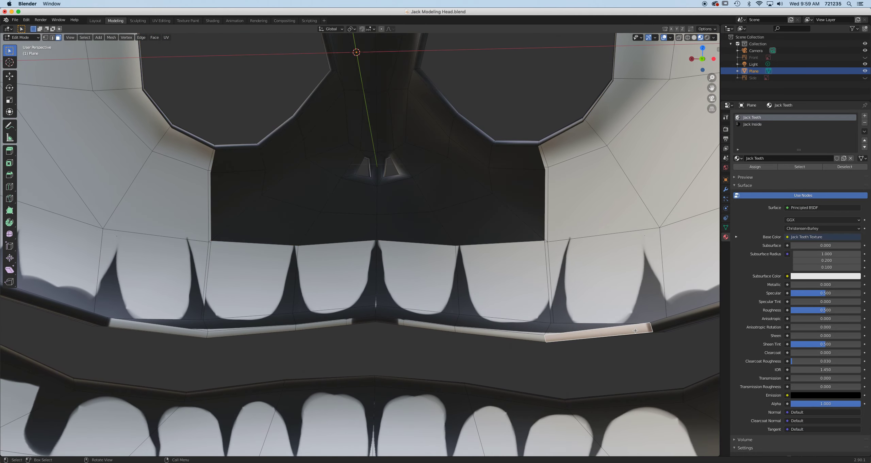
{"action": "left_click", "coordinate": [515, 336], "text": "shift"}
{"action": "left_click", "coordinate": [441, 328], "text": "shift"}
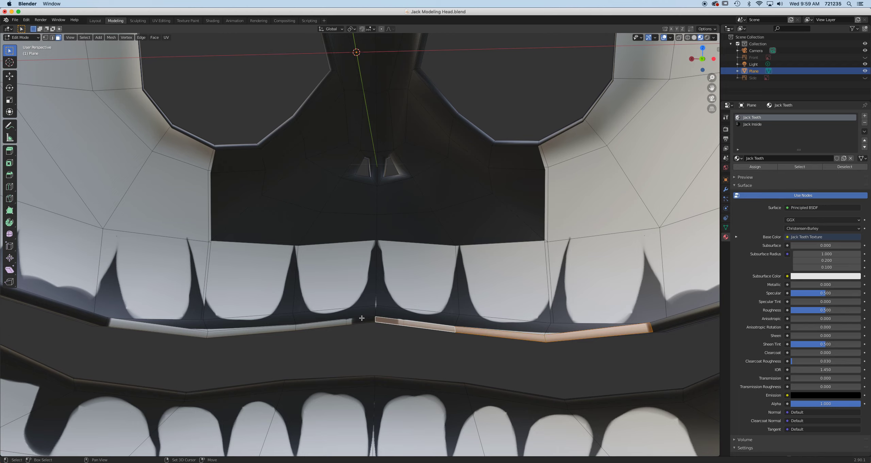
{"action": "left_click", "coordinate": [341, 323], "text": "shift"}
{"action": "left_click", "coordinate": [284, 329], "text": "shift"}
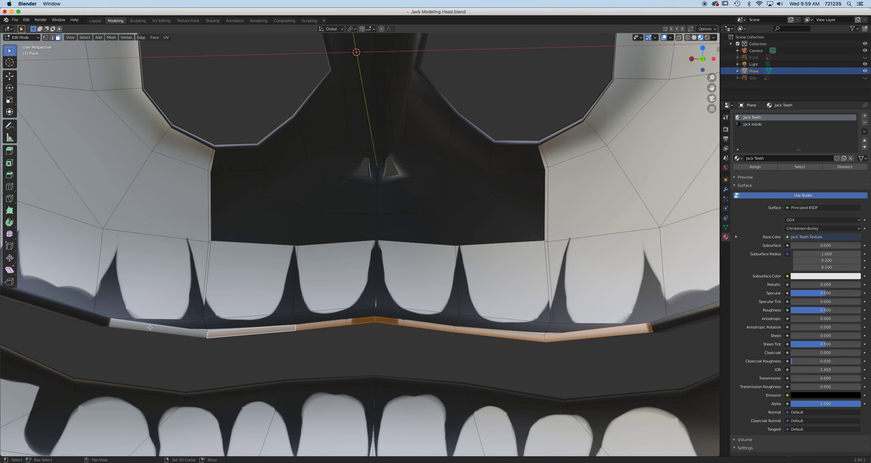
{"action": "left_click", "coordinate": [129, 324], "text": "shift"}
{"action": "middle_click_drag", "start_coordinate": [113, 325], "coordinate": [192, 345]}
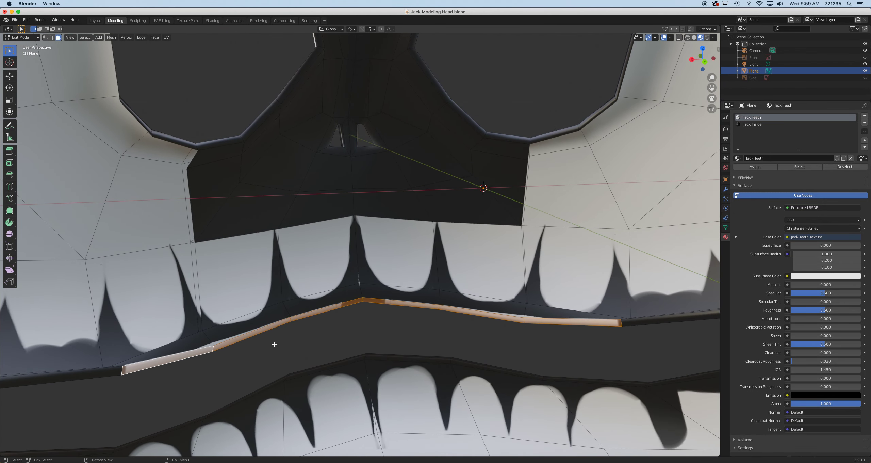
{"action": "left_click", "coordinate": [752, 124]}
{"action": "left_click", "coordinate": [755, 166]}
{"action": "scroll", "coordinate": [394, 301], "scroll_direction": "up", "scroll_amount": 2}
{"action": "scroll", "coordinate": [393, 300], "scroll_direction": "down", "scroll_amount": 6}
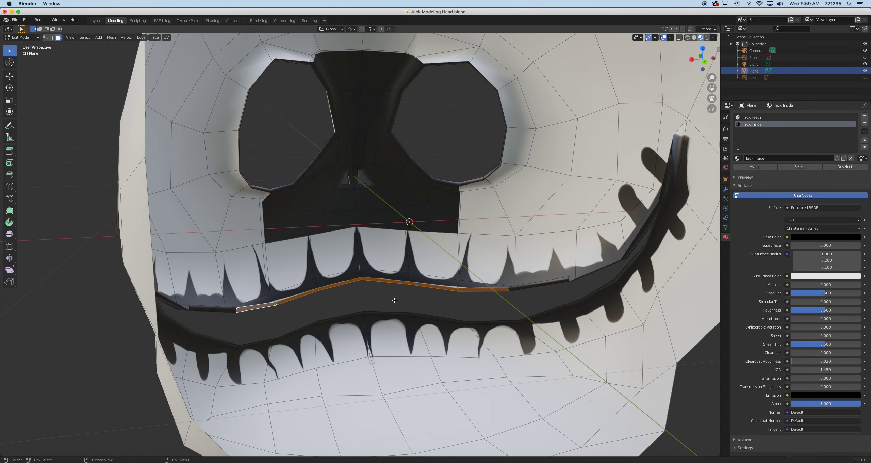
- Reveal all hidden faces of the head and return to Object Mode to check the mouth from the front
{"action": "key", "text": "alt+h"}
{"action": "middle_click_drag", "start_coordinate": [404, 299], "coordinate": [678, 283]}
{"action": "key", "text": "Tab"}
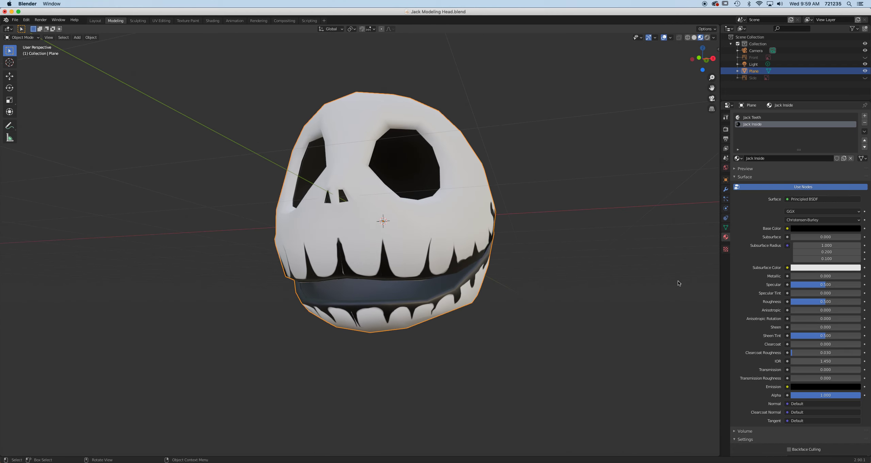
{"action": "scroll", "coordinate": [476, 255], "scroll_direction": "up", "scroll_amount": 3}
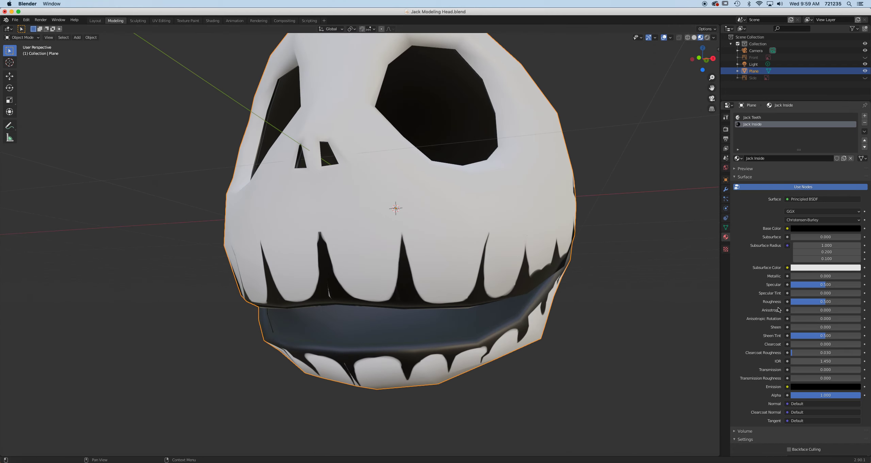
- Make the Jack Teeth material active and select the upper lip face with the white sliver in Edit Mode
{"action": "left_click", "coordinate": [778, 117]}
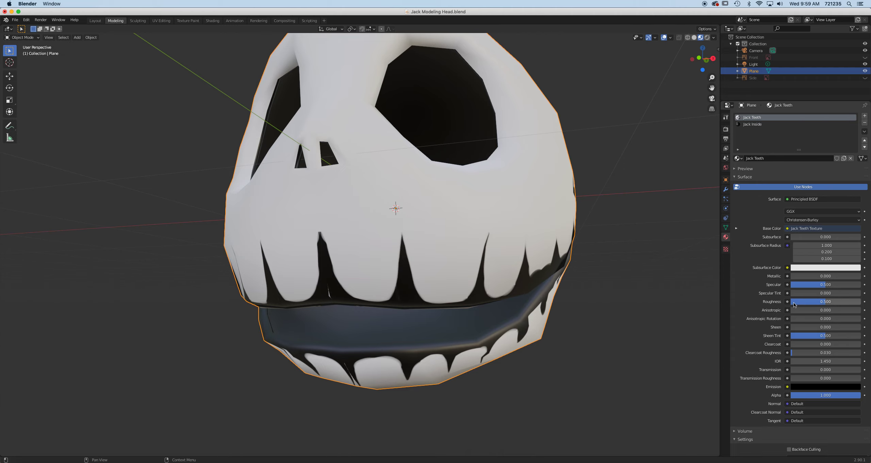
{"action": "middle_click_drag", "start_coordinate": [437, 277], "coordinate": [444, 243]}
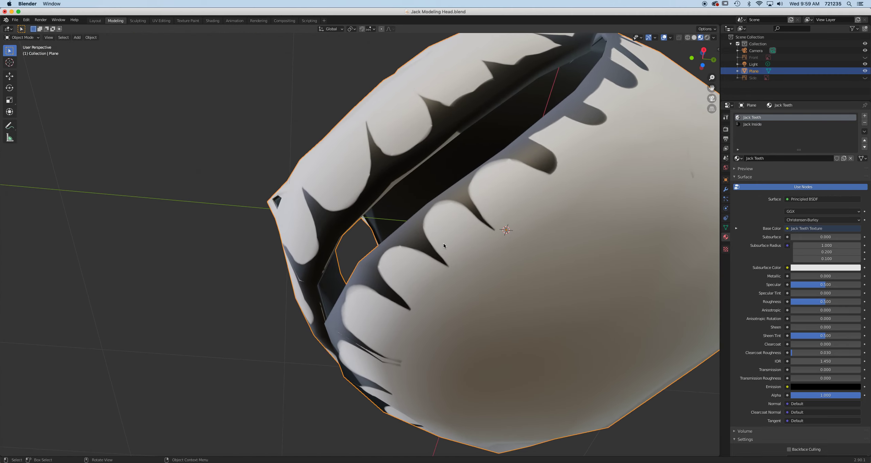
{"action": "key", "text": "Tab"}
{"action": "middle_click_drag", "start_coordinate": [394, 136], "coordinate": [438, 193]}
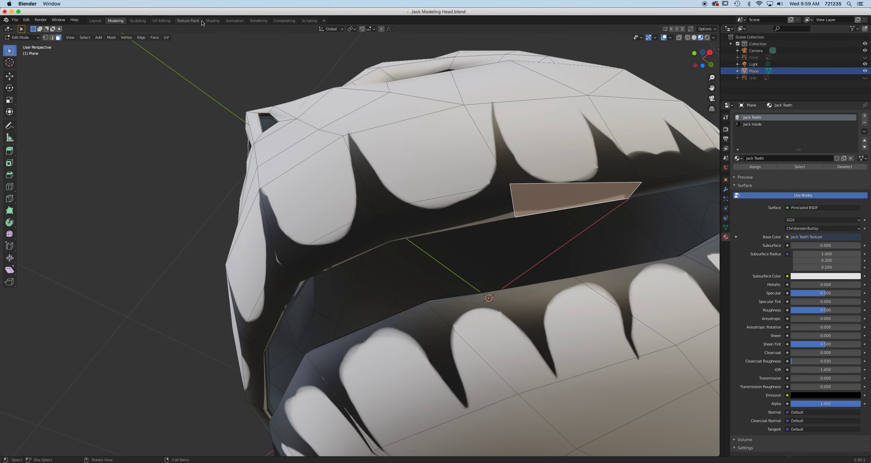
- In Texture Paint, paint black over the white sliver along the selected upper lip face and the adjoining outer edge of the Jack Teeth Texture
{"action": "left_click", "coordinate": [188, 21]}
{"action": "middle_click_drag", "start_coordinate": [588, 311], "coordinate": [528, 228]}
{"action": "scroll", "coordinate": [553, 243], "scroll_direction": "up", "scroll_amount": 5}
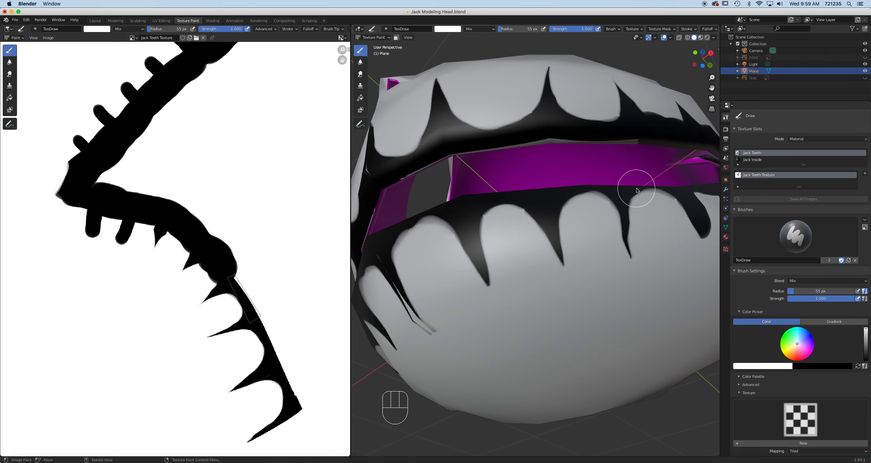
{"action": "middle_click_drag", "start_coordinate": [564, 139], "coordinate": [501, 147]}
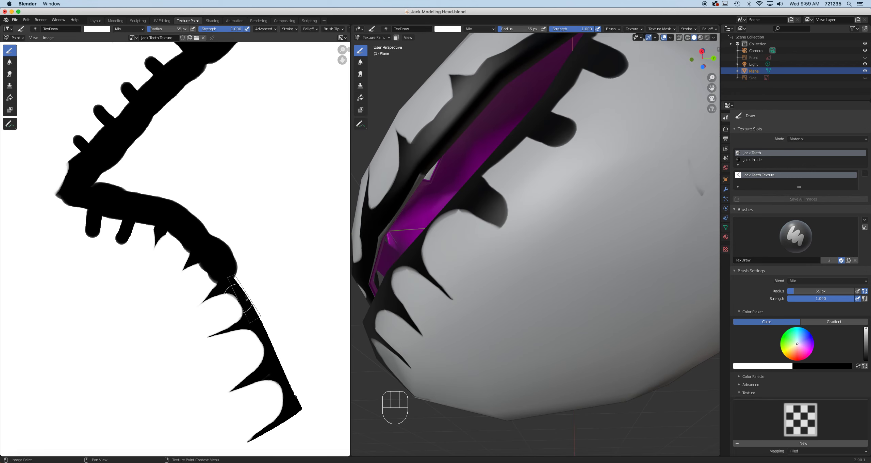
{"action": "scroll", "coordinate": [243, 300], "scroll_direction": "up", "scroll_amount": 3}
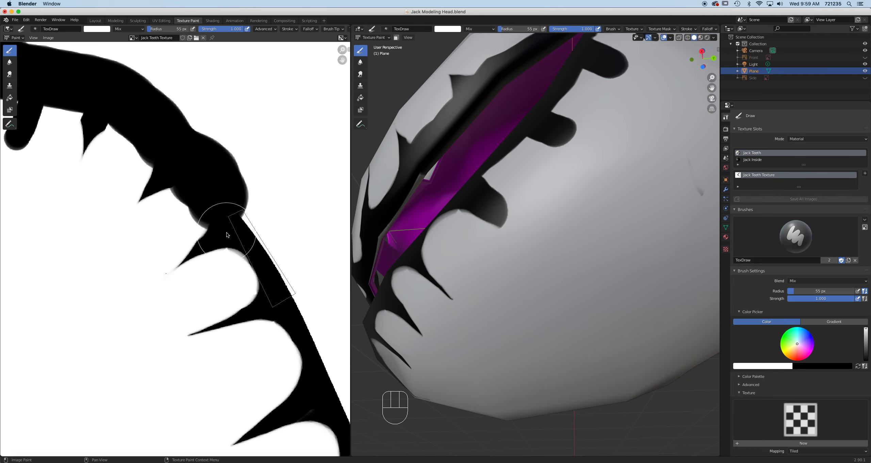
{"action": "key", "text": "x"}
{"action": "left_click_drag", "start_coordinate": [262, 221], "coordinate": [301, 285]}
{"action": "middle_click_drag", "start_coordinate": [263, 292], "coordinate": [174, 193], "text": "shift"}
{"action": "mouse_move", "coordinate": [292, 350]}
{"action": "left_mouse_down"}
{"action": "mouse_move", "coordinate": [223, 203]}
{"action": "mouse_move", "coordinate": [243, 216]}
{"action": "left_mouse_up"}
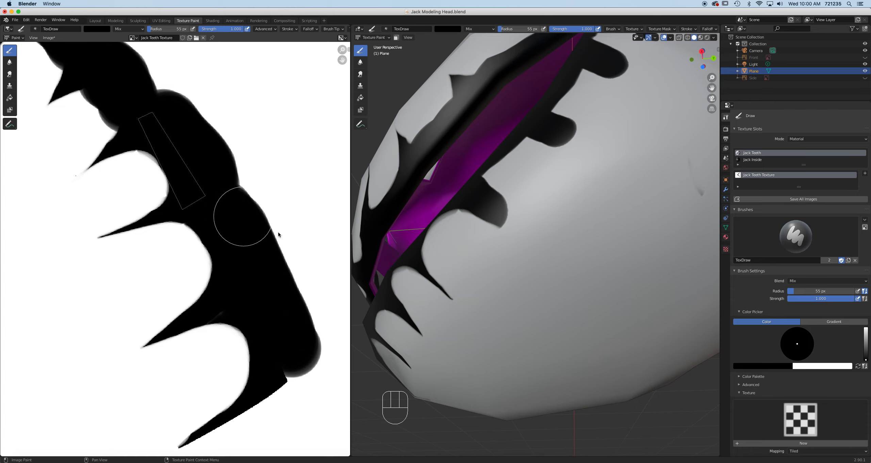
{"action": "middle_click_drag", "start_coordinate": [234, 185], "coordinate": [249, 296], "text": "shift"}
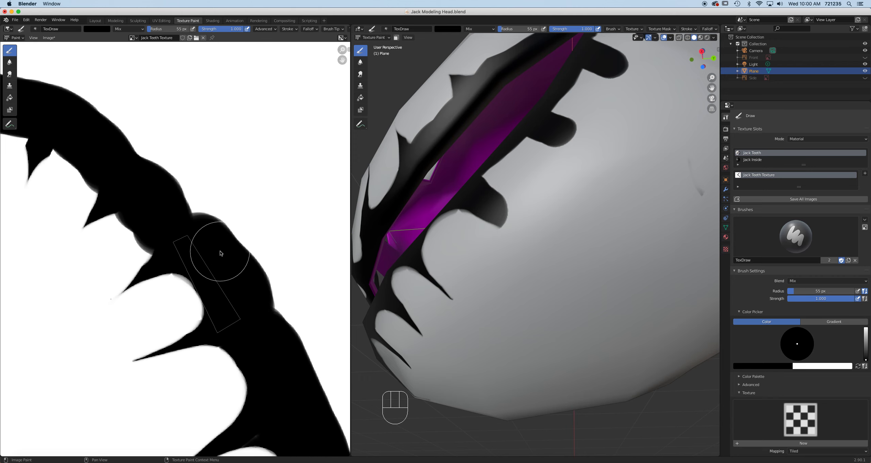
{"action": "middle_click_drag", "start_coordinate": [221, 253], "coordinate": [282, 291], "text": "shift"}
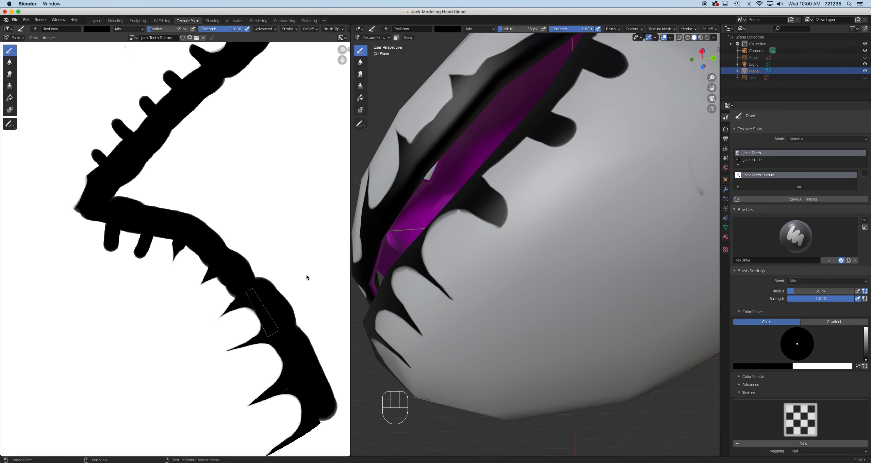
- Check the repainted mouth from the front and return to the Modeling workspace with the whole head in view
{"action": "key", "text": "Tab"}
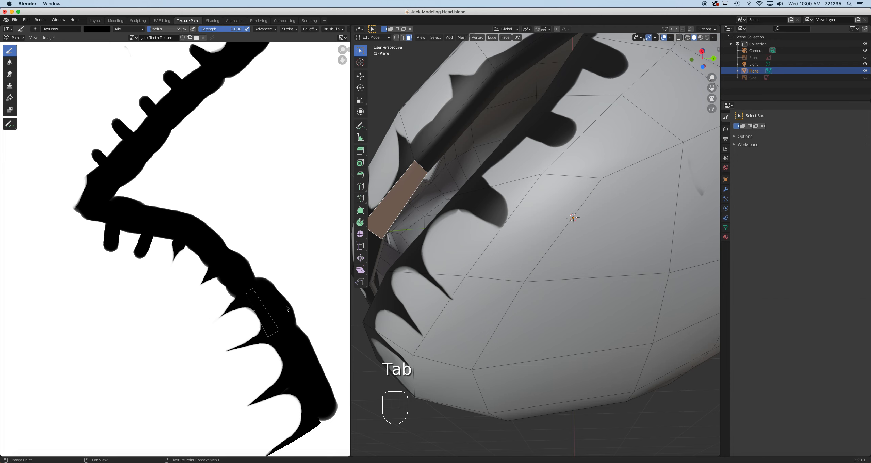
{"action": "key", "text": "Tab"}
{"action": "scroll", "coordinate": [503, 301], "scroll_direction": "down", "scroll_amount": 6}
{"action": "mouse_move", "coordinate": [499, 291]}
{"action": "middle_mouse_down"}
{"action": "mouse_move", "coordinate": [526, 313]}
{"action": "mouse_move", "coordinate": [557, 307]}
{"action": "mouse_move", "coordinate": [581, 319]}
{"action": "mouse_move", "coordinate": [579, 327]}
{"action": "middle_mouse_up"}
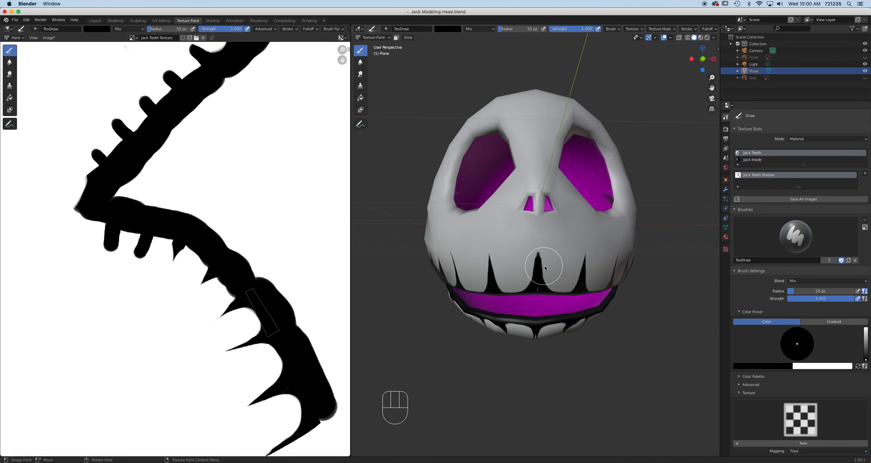
{"action": "key", "text": "Tab"}
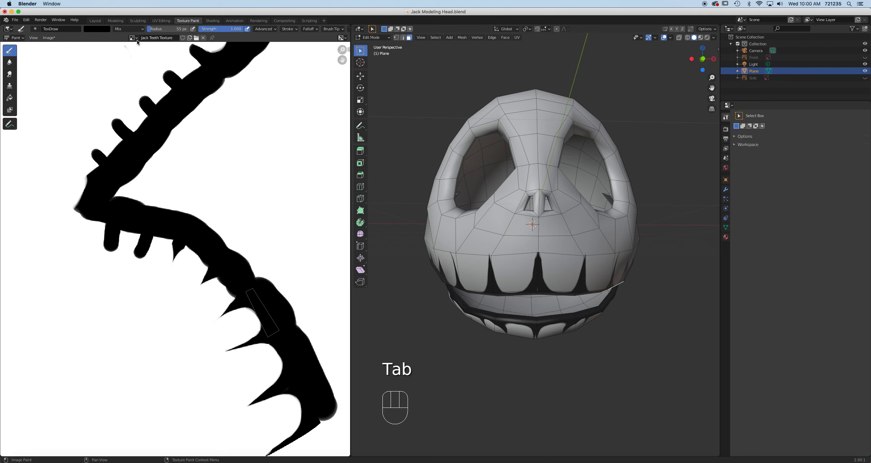
{"action": "left_click", "coordinate": [115, 21]}
{"action": "key", "text": "Tab"}
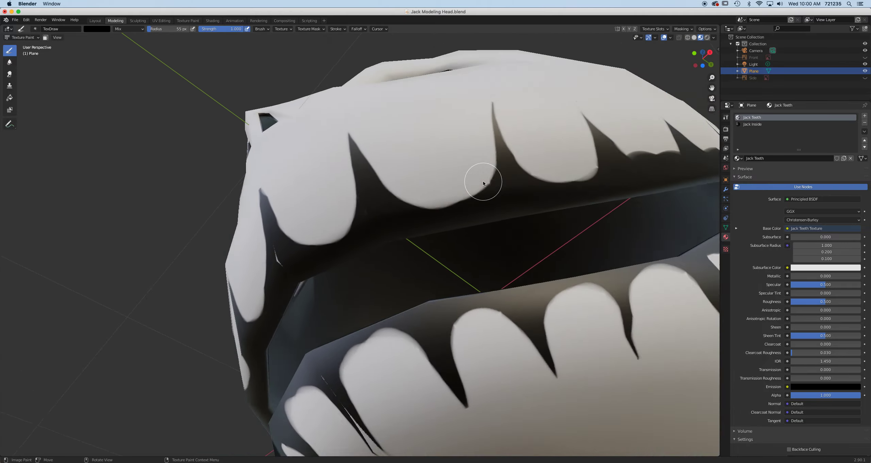
{"action": "scroll", "coordinate": [486, 178], "scroll_direction": "down", "scroll_amount": 5}
{"action": "middle_click_drag", "start_coordinate": [486, 177], "coordinate": [599, 218]}
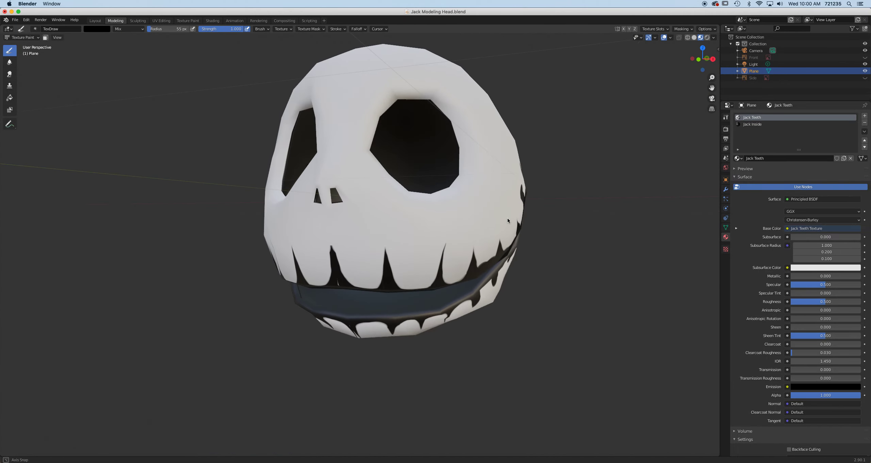
- Switch the head to Object Mode and add a Subdivision Surface modifier with 2 viewport levels
{"action": "left_click", "coordinate": [726, 190]}
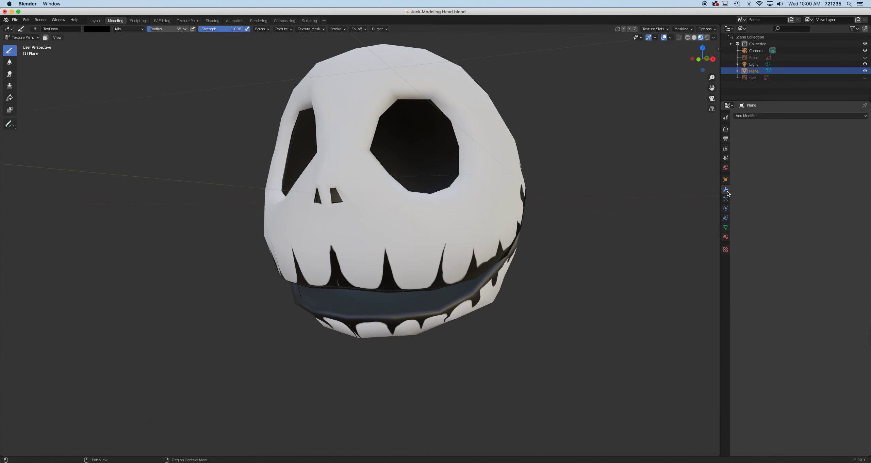
{"action": "left_click", "coordinate": [768, 117]}
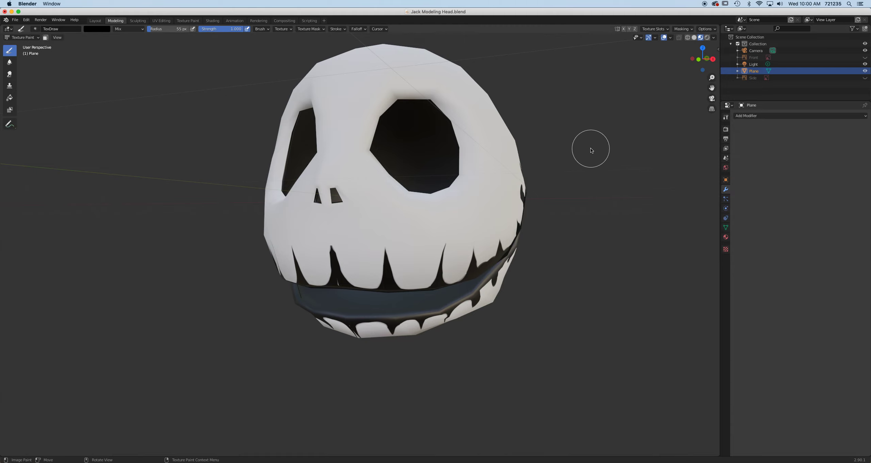
{"action": "left_click", "coordinate": [52, 22]}
{"action": "left_click", "coordinate": [21, 37]}
{"action": "left_click", "coordinate": [28, 48]}
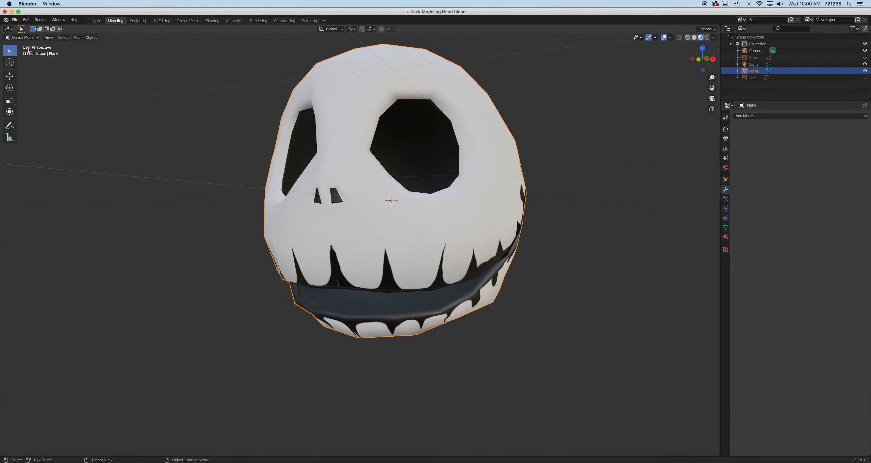
{"action": "left_click", "coordinate": [758, 116]}
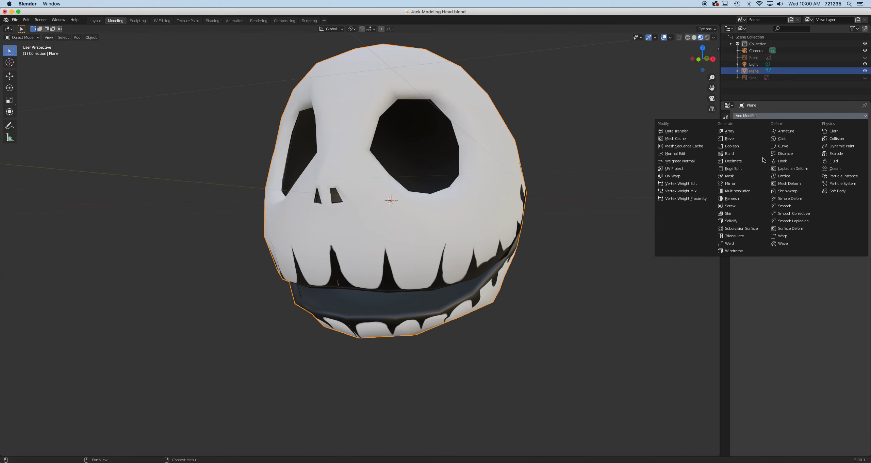
{"action": "left_click", "coordinate": [741, 230]}
{"action": "left_click", "coordinate": [858, 146]}
{"action": "mouse_move", "coordinate": [499, 199]}
{"action": "middle_mouse_down"}
{"action": "mouse_move", "coordinate": [535, 181]}
{"action": "mouse_move", "coordinate": [509, 203]}
{"action": "mouse_move", "coordinate": [459, 210]}
{"action": "mouse_move", "coordinate": [540, 174]}
{"action": "mouse_move", "coordinate": [493, 188]}
{"action": "mouse_move", "coordinate": [485, 199]}
{"action": "mouse_move", "coordinate": [495, 194]}
{"action": "middle_mouse_up"}
{"action": "scroll", "coordinate": [485, 199], "scroll_direction": "down", "scroll_amount": 3}
{"action": "scroll", "coordinate": [479, 201], "scroll_direction": "up", "scroll_amount": 1}
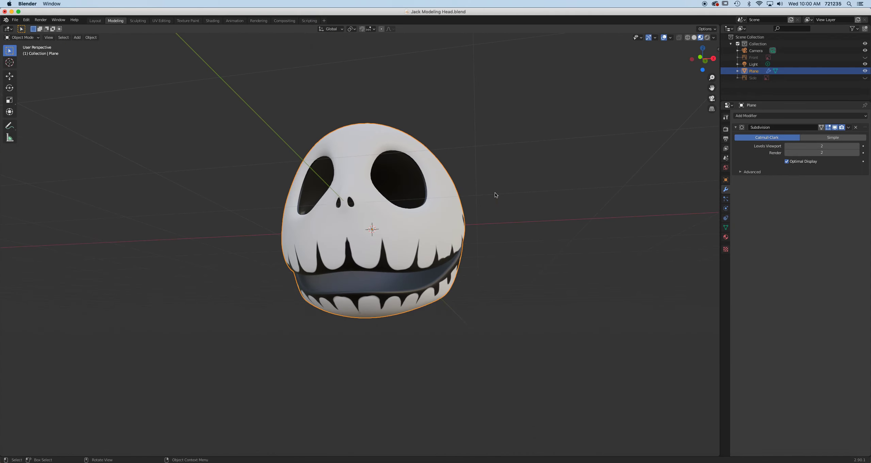
- Open the recent file Jack SKE Head.blend without saving the current changes, and delete the selected object
{"action": "left_click", "coordinate": [15, 20]}
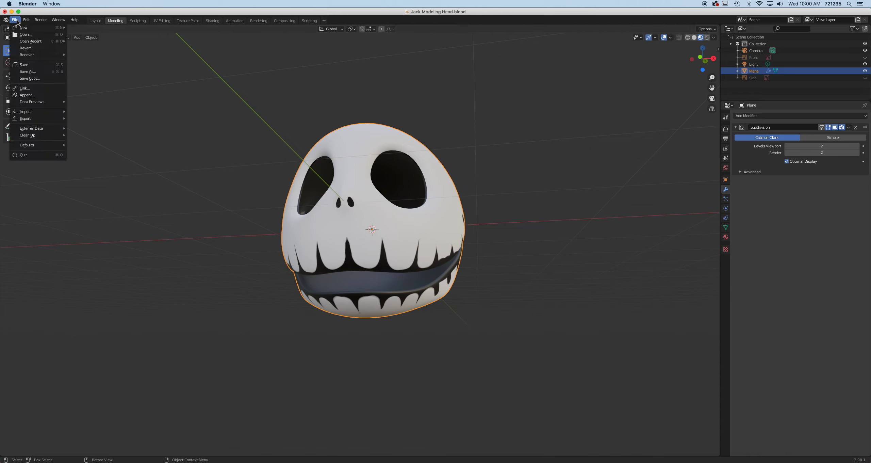
{"action": "mouse_move", "coordinate": [17, 41]}
{"action": "left_click", "coordinate": [103, 47]}
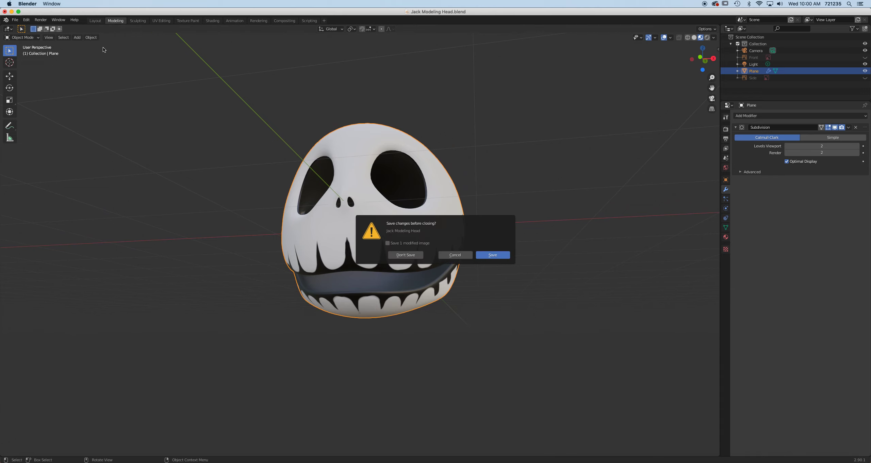
{"action": "left_click", "coordinate": [407, 255]}
{"action": "key", "text": "Delete"}
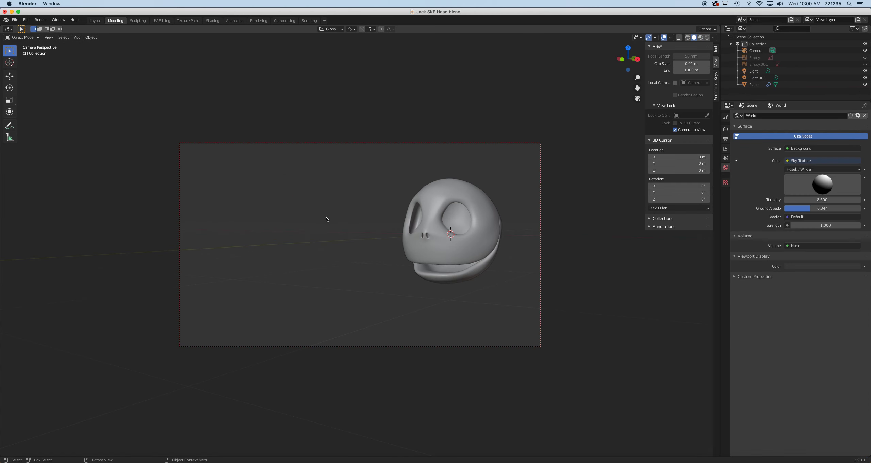
- Leave the camera view, show the head in Material Preview shading, and examine its painted teeth and mouth from several angles
{"action": "key", "text": "KP_0"}
{"action": "middle_click_drag", "start_coordinate": [408, 230], "coordinate": [460, 235]}
{"action": "scroll", "coordinate": [463, 219], "scroll_direction": "up", "scroll_amount": 4}
{"action": "middle_click_drag", "start_coordinate": [459, 234], "coordinate": [388, 243], "text": "shift"}
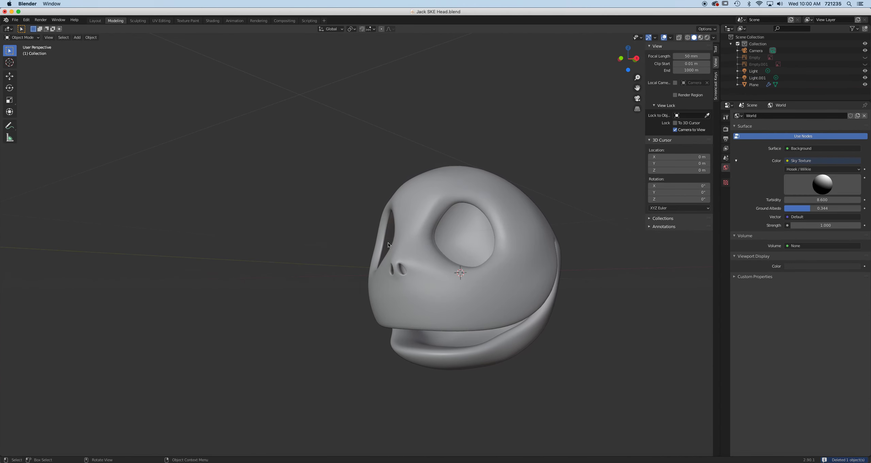
{"action": "left_click", "coordinate": [701, 37]}
{"action": "middle_click_drag", "start_coordinate": [507, 237], "coordinate": [433, 232]}
{"action": "scroll", "coordinate": [431, 232], "scroll_direction": "up", "scroll_amount": 3}
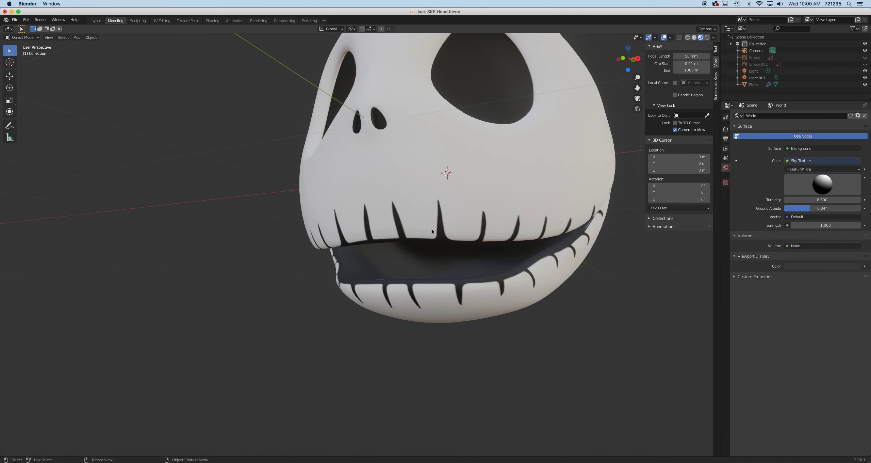
{"action": "middle_click_drag", "start_coordinate": [485, 285], "coordinate": [529, 240]}
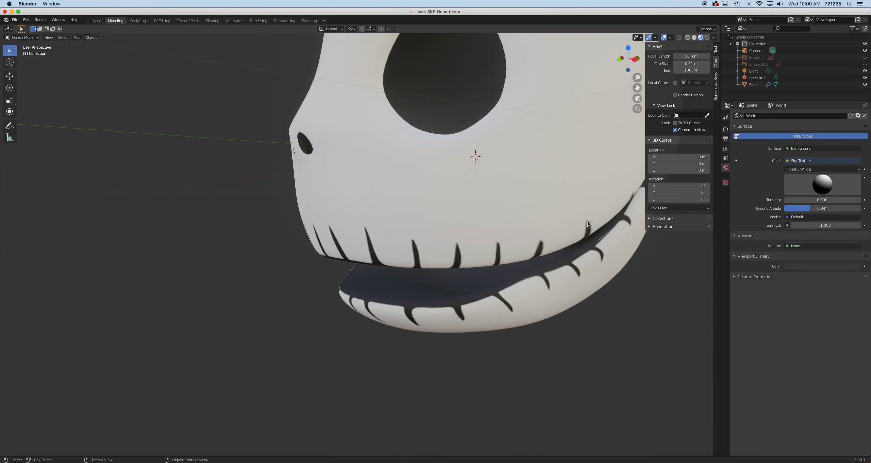
{"action": "scroll", "coordinate": [498, 238], "scroll_direction": "down", "scroll_amount": 1}
{"action": "middle_click_drag", "start_coordinate": [431, 240], "coordinate": [414, 204]}
{"action": "scroll", "coordinate": [467, 232], "scroll_direction": "down", "scroll_amount": 2}
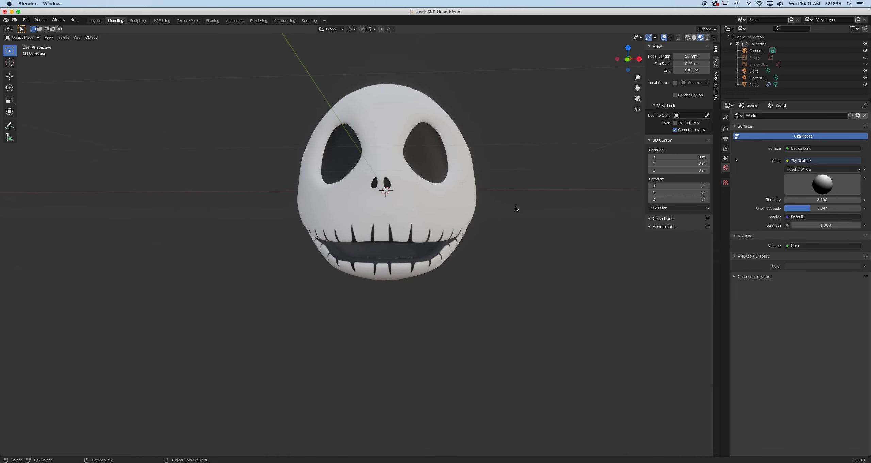